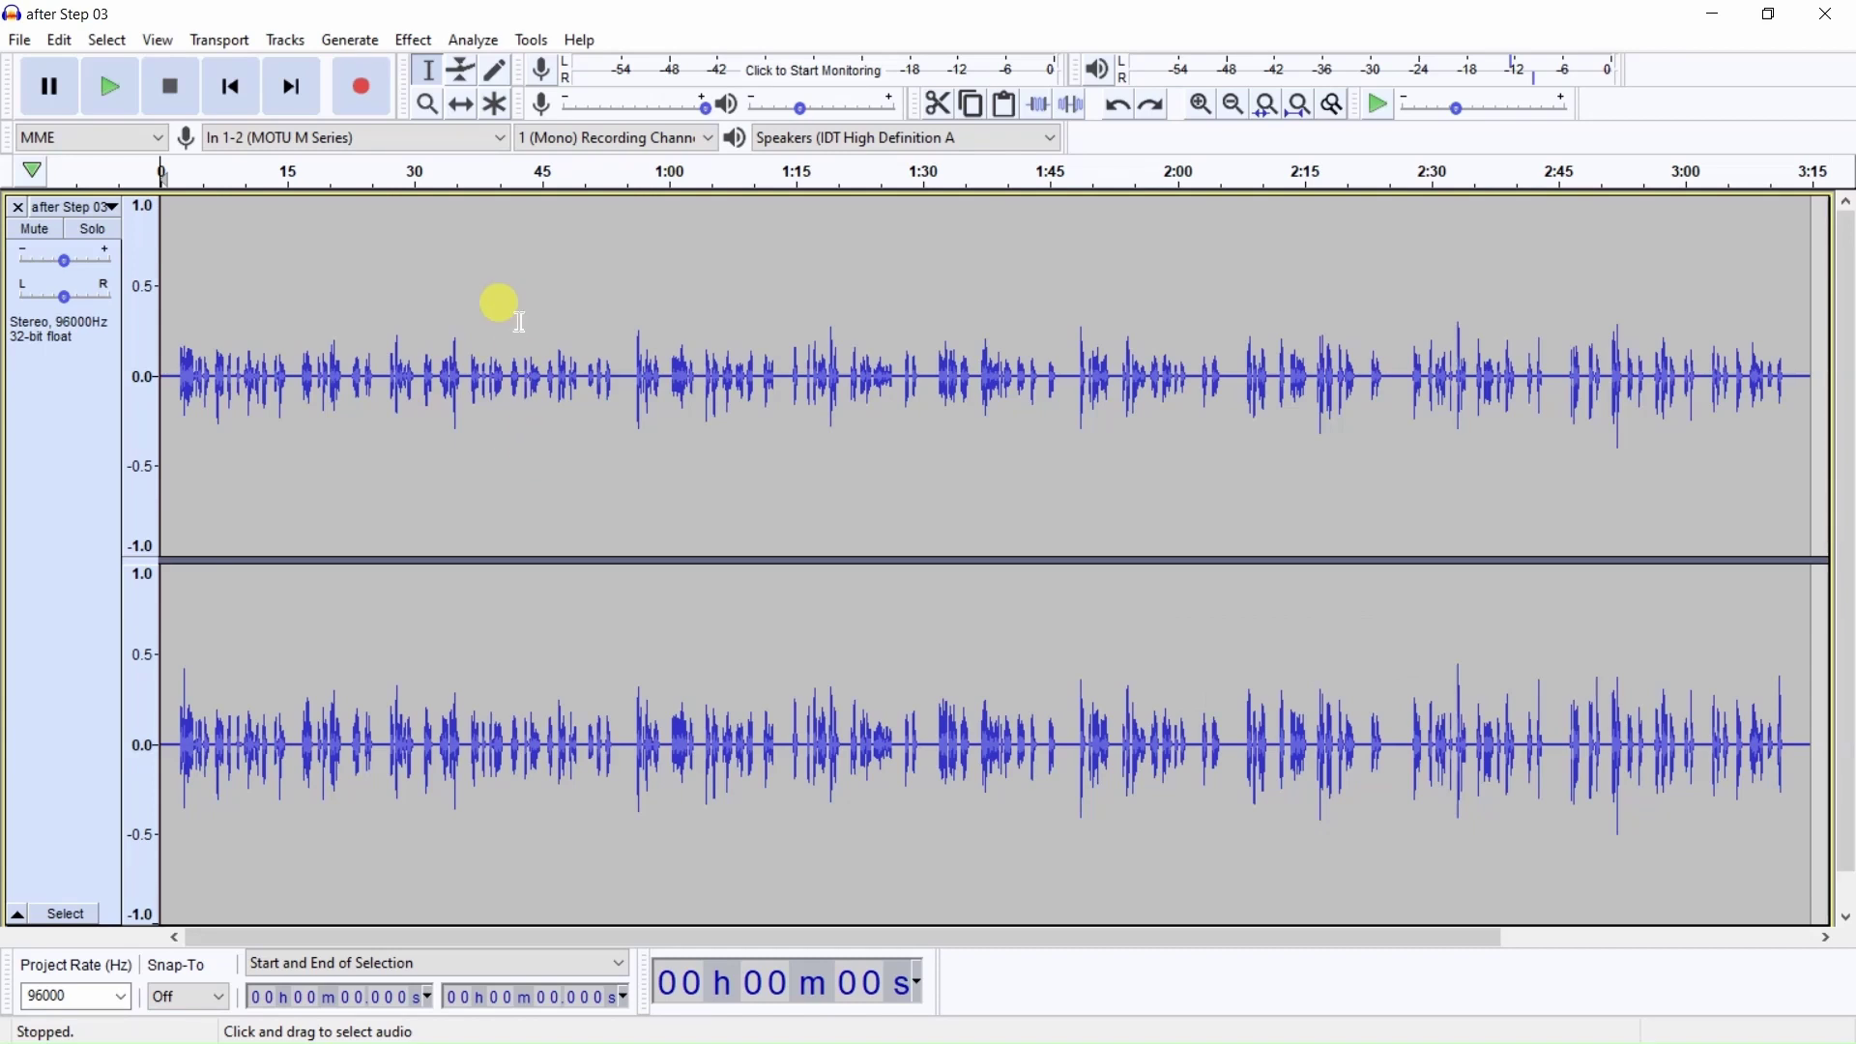
# Open the IIEQ Pro equalizer from the Effect menu's VST list
pyautogui.click(415, 41)
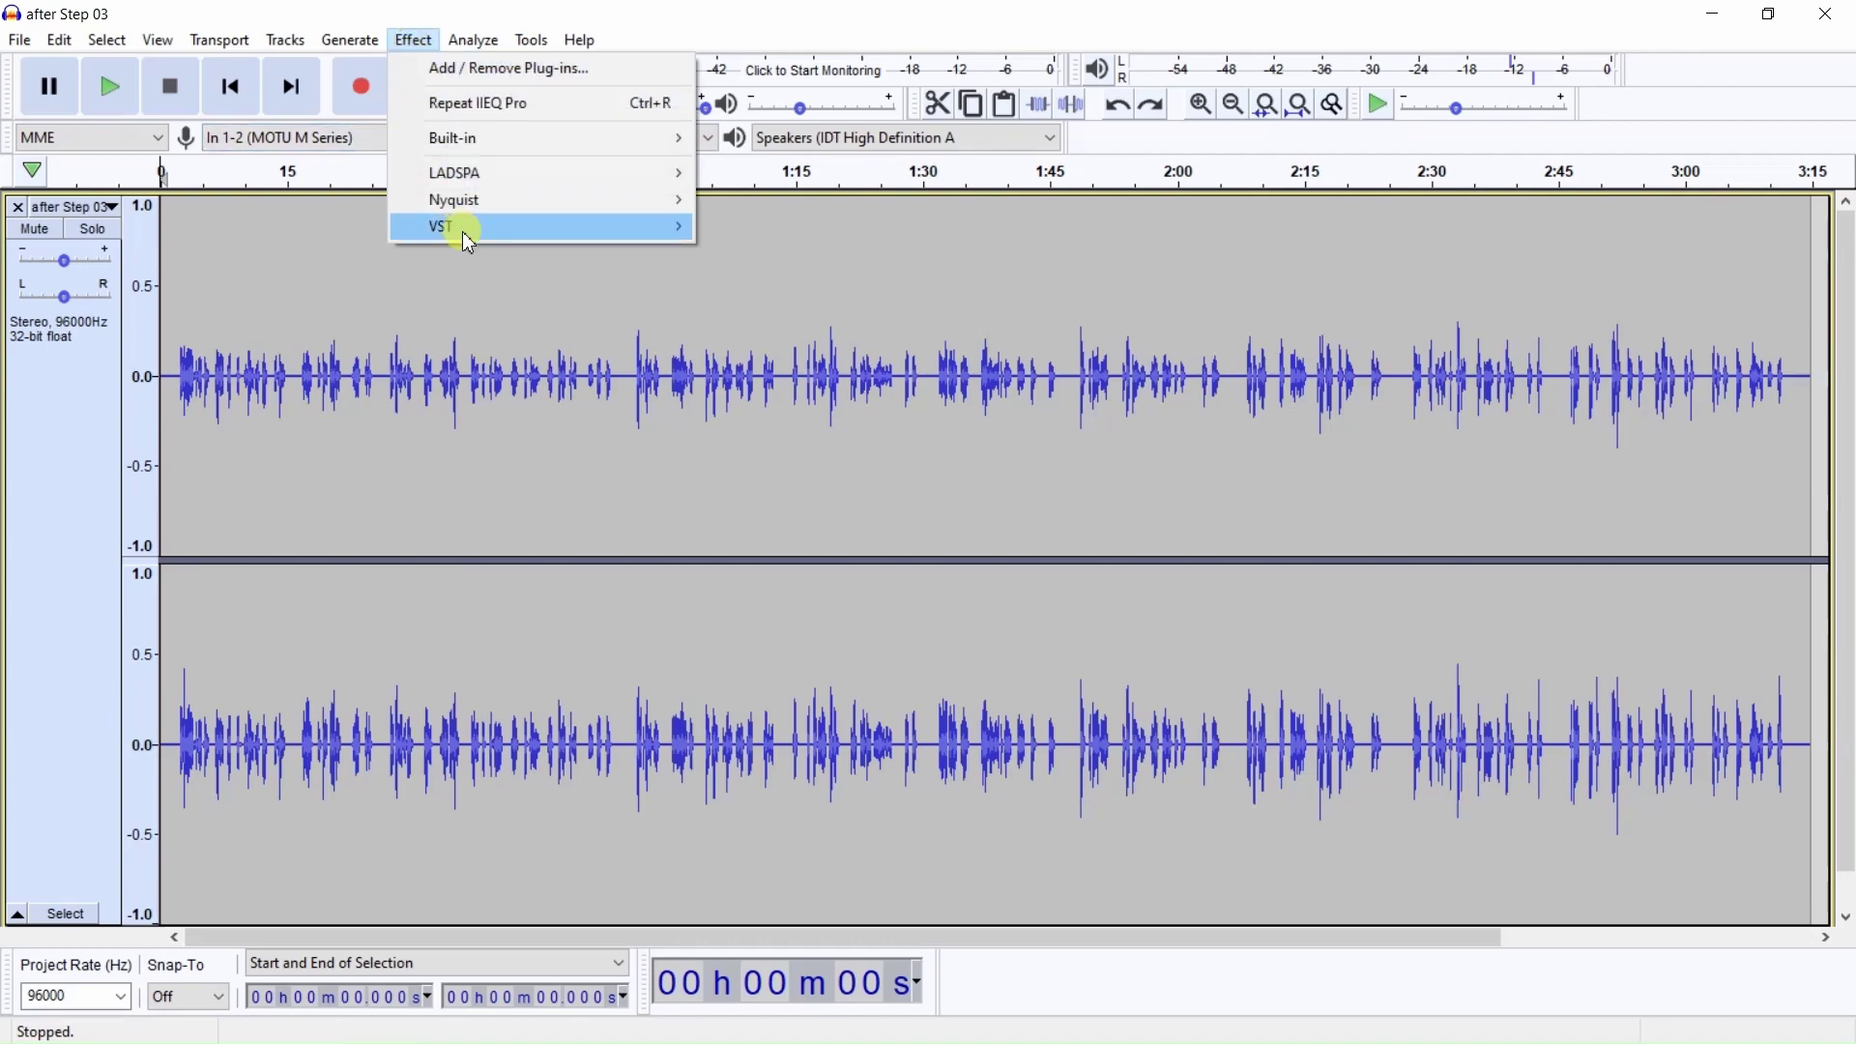
pyautogui.moveTo(464, 229)
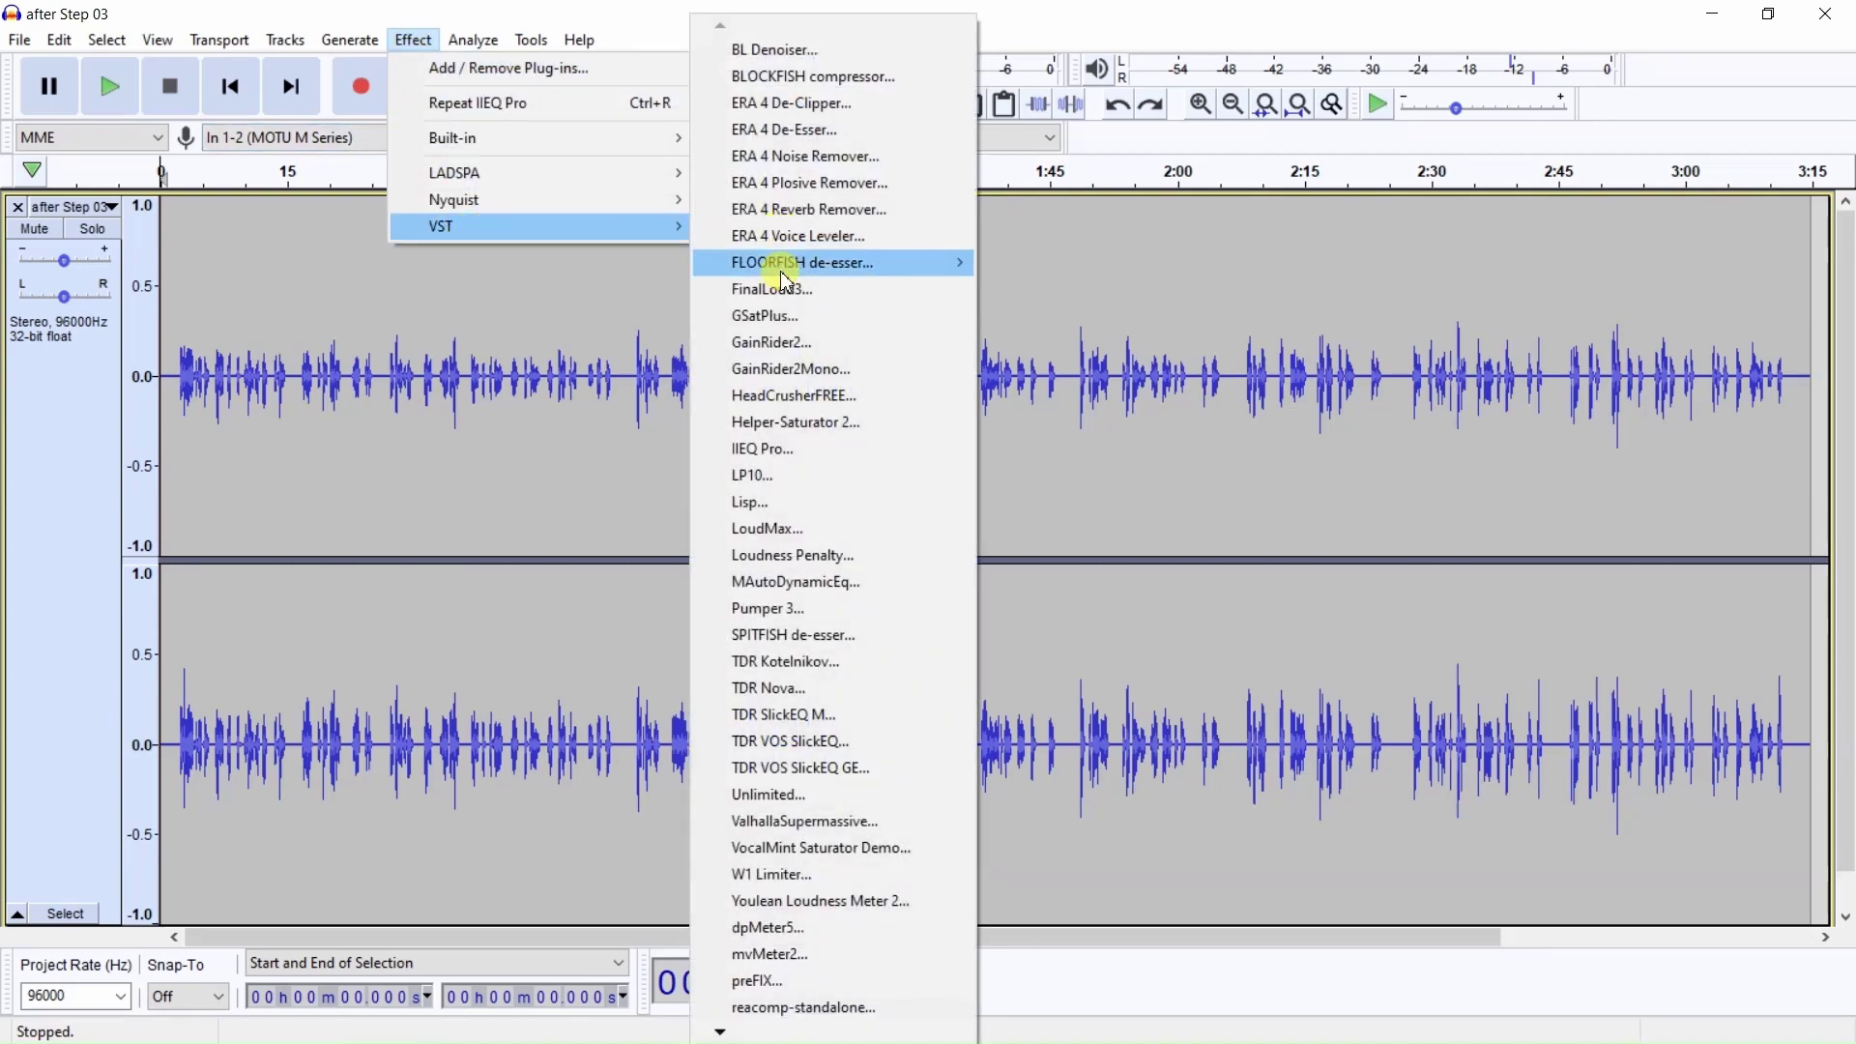
pyautogui.click(813, 454)
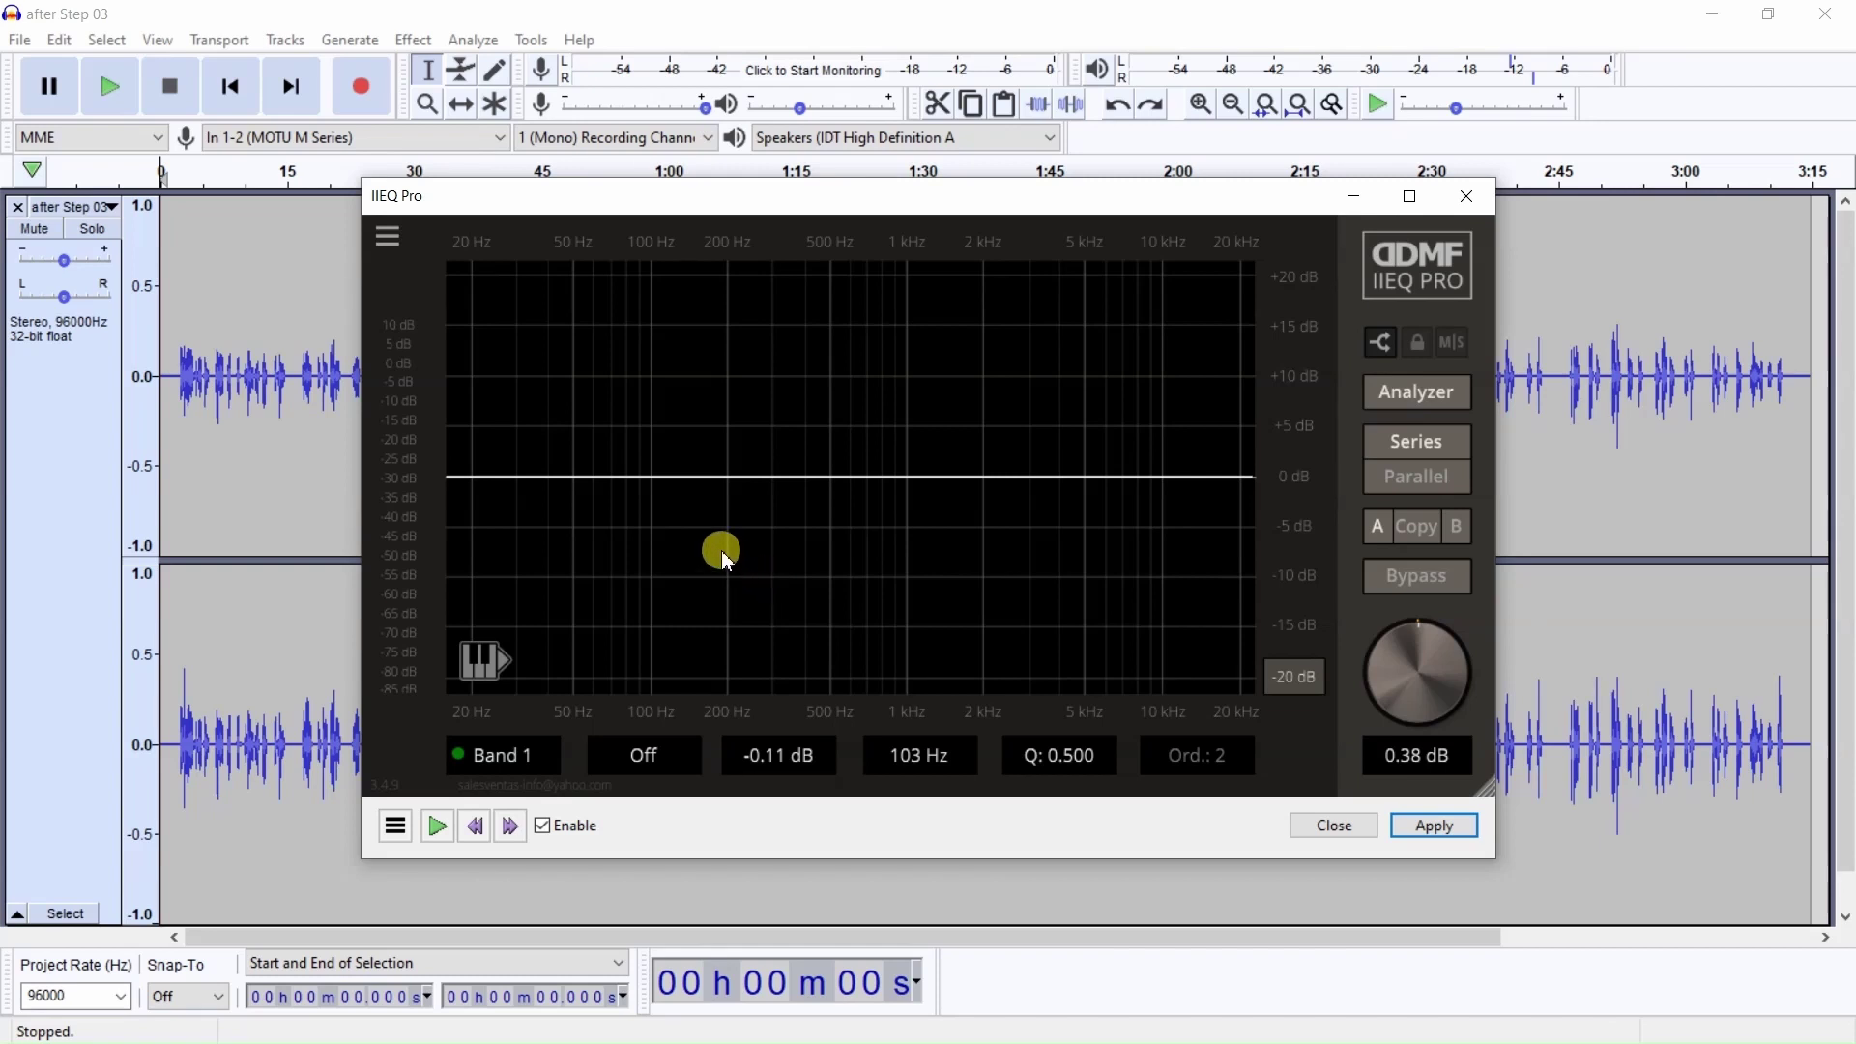
# Add Band 1 on the curve and make it an HPF24 high-pass filter at 115 Hz
pyautogui.doubleClick(667, 475)
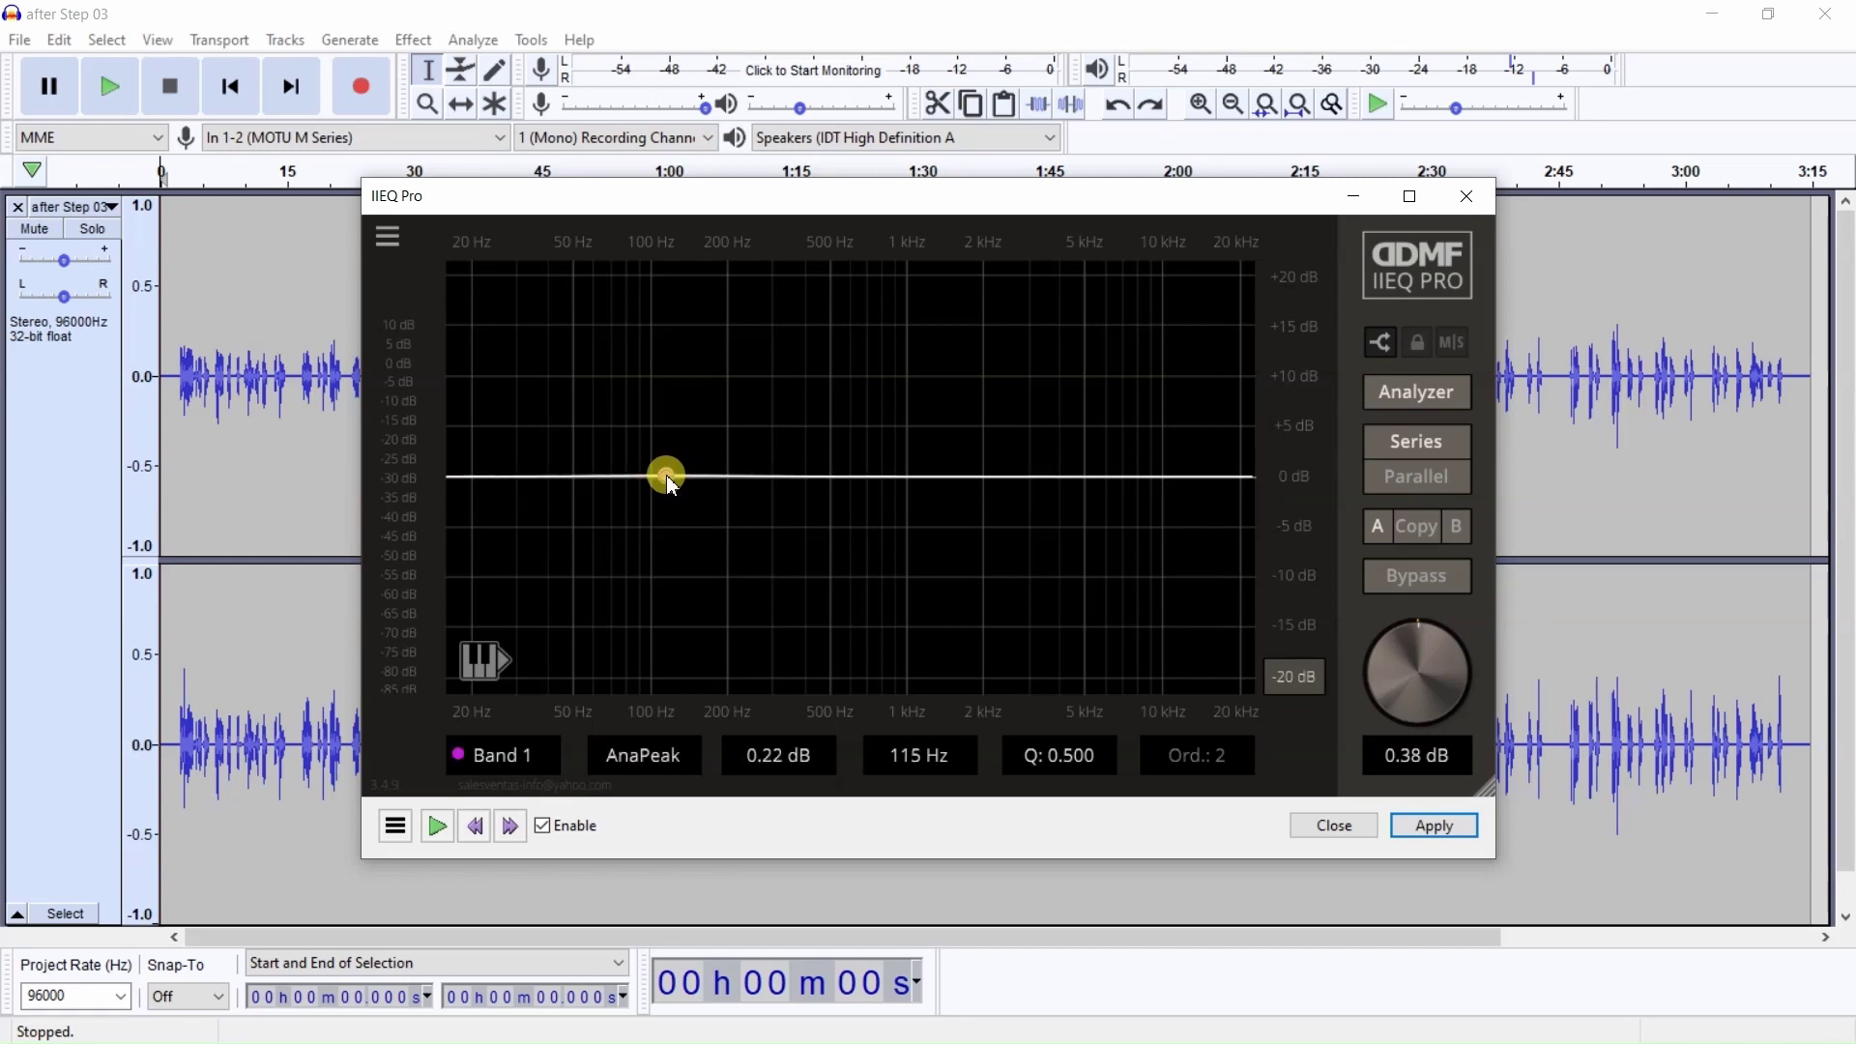
pyautogui.click(654, 764)
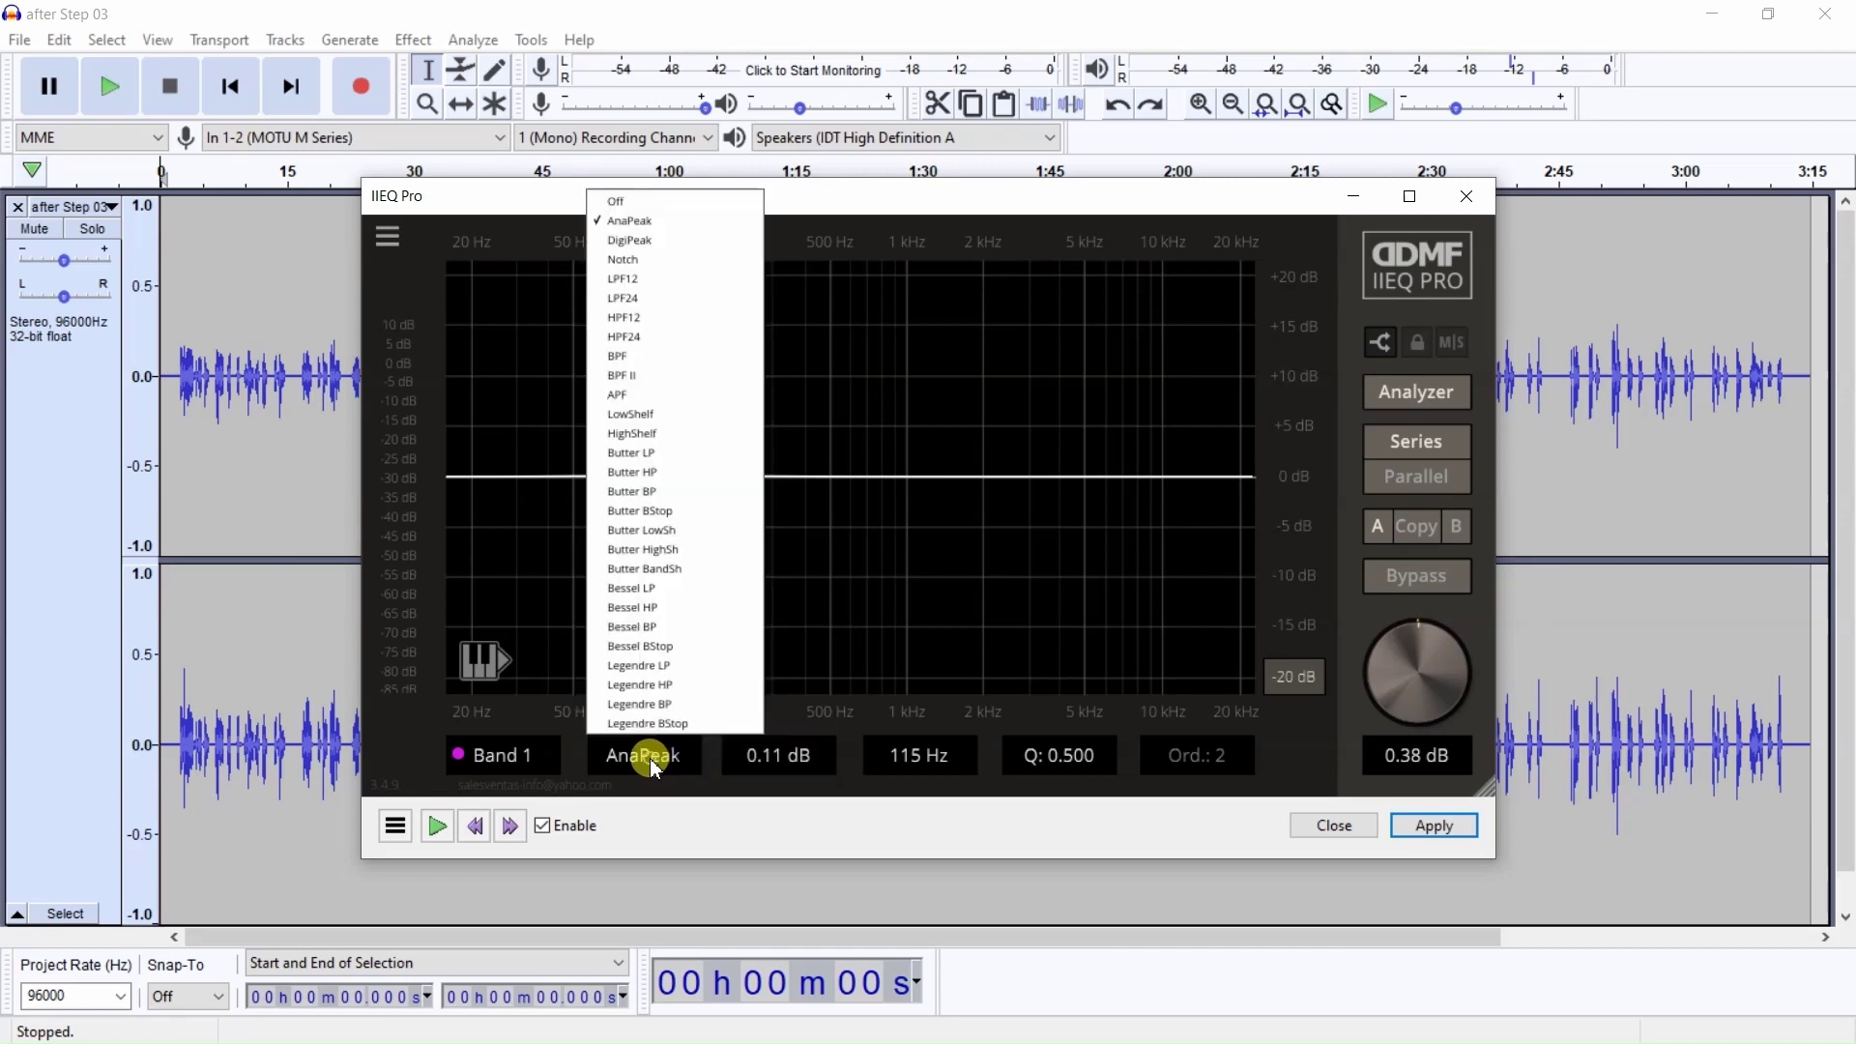
pyautogui.click(646, 321)
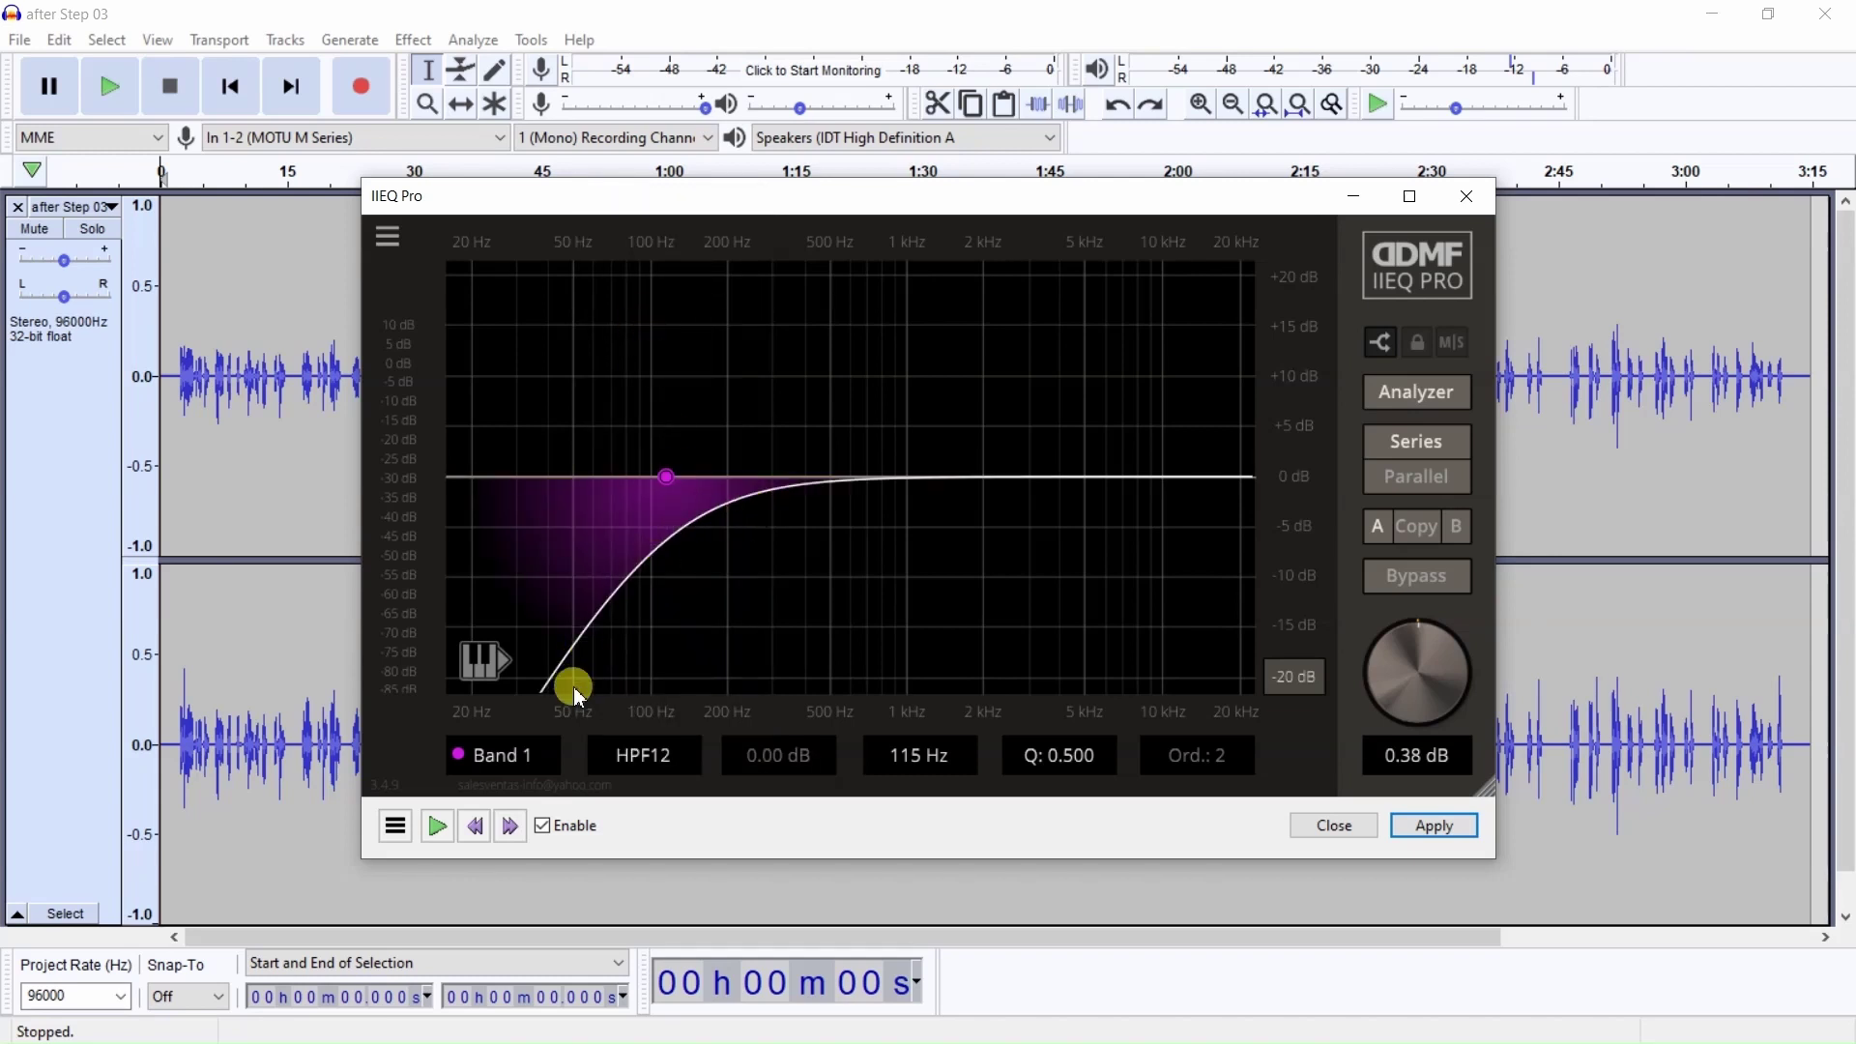
pyautogui.rightClick(674, 481)
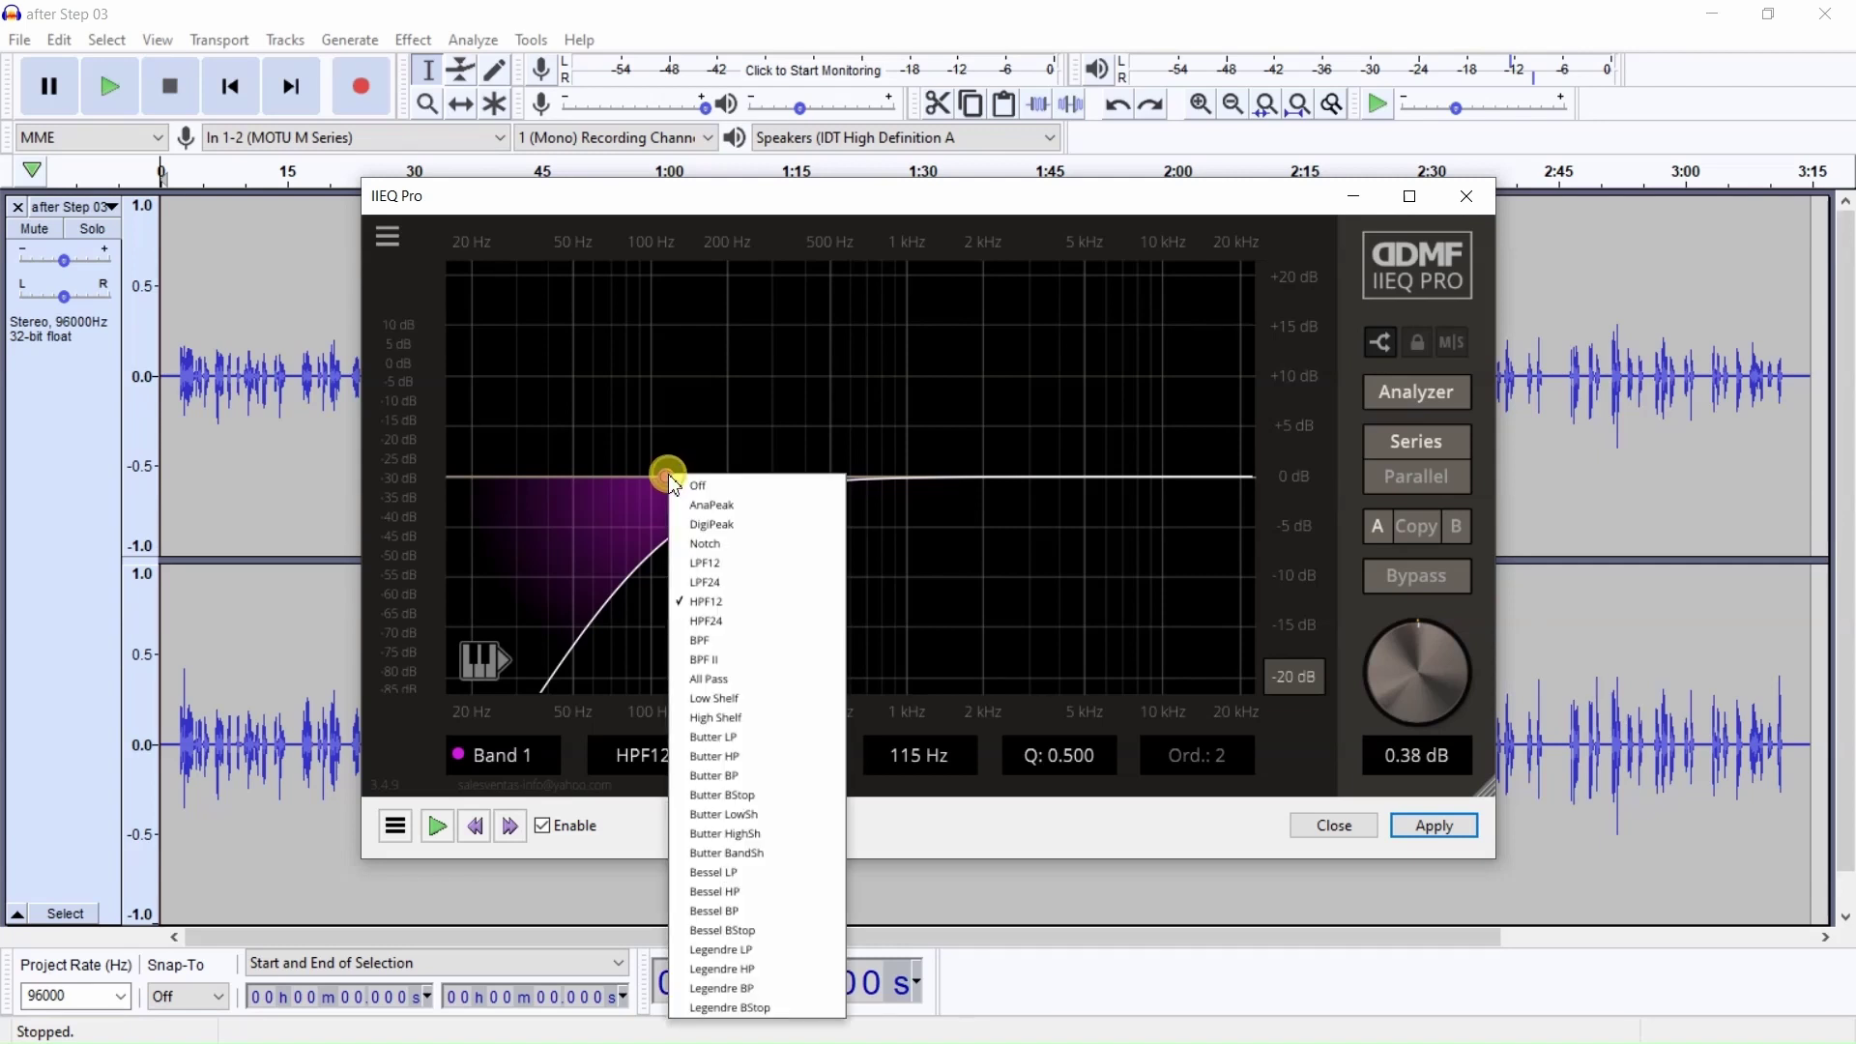
pyautogui.click(723, 620)
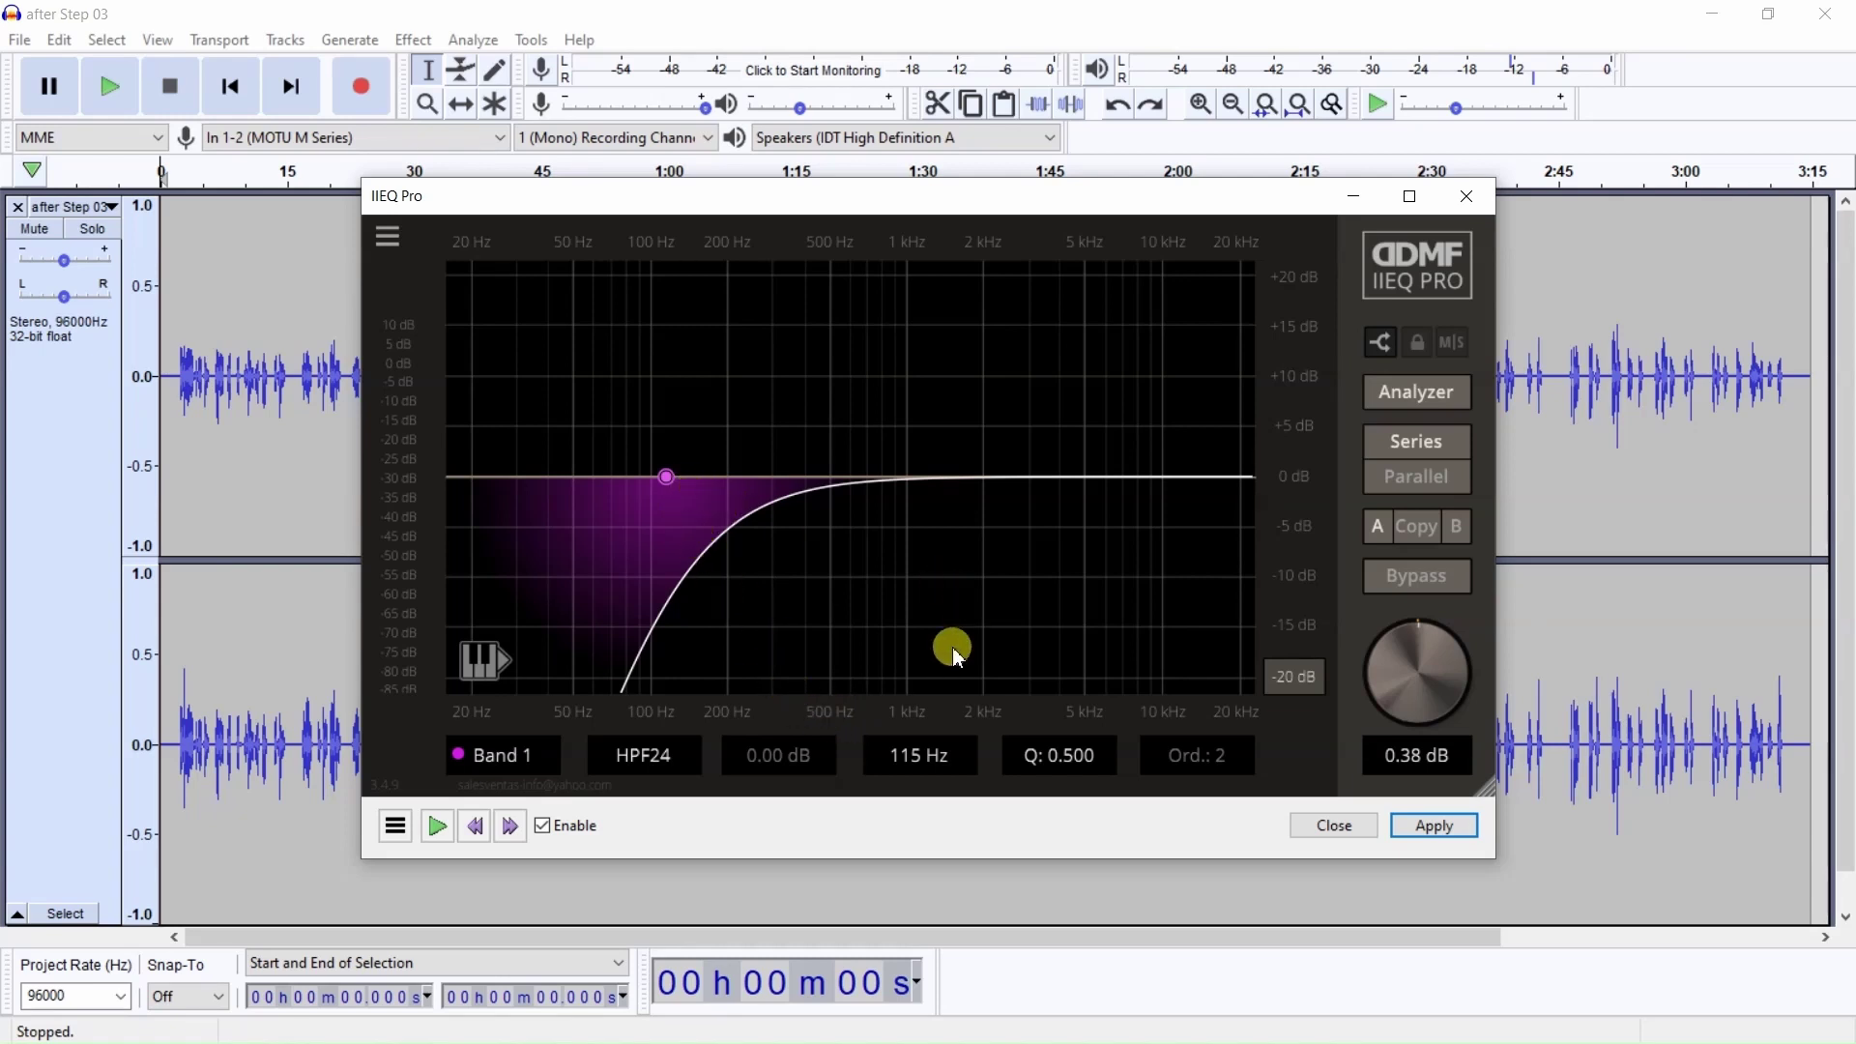
# Lower the Band 1 HPF24 cutoff frequency to 80 Hz
pyautogui.moveTo(665, 477); pyautogui.dragTo(626, 477)
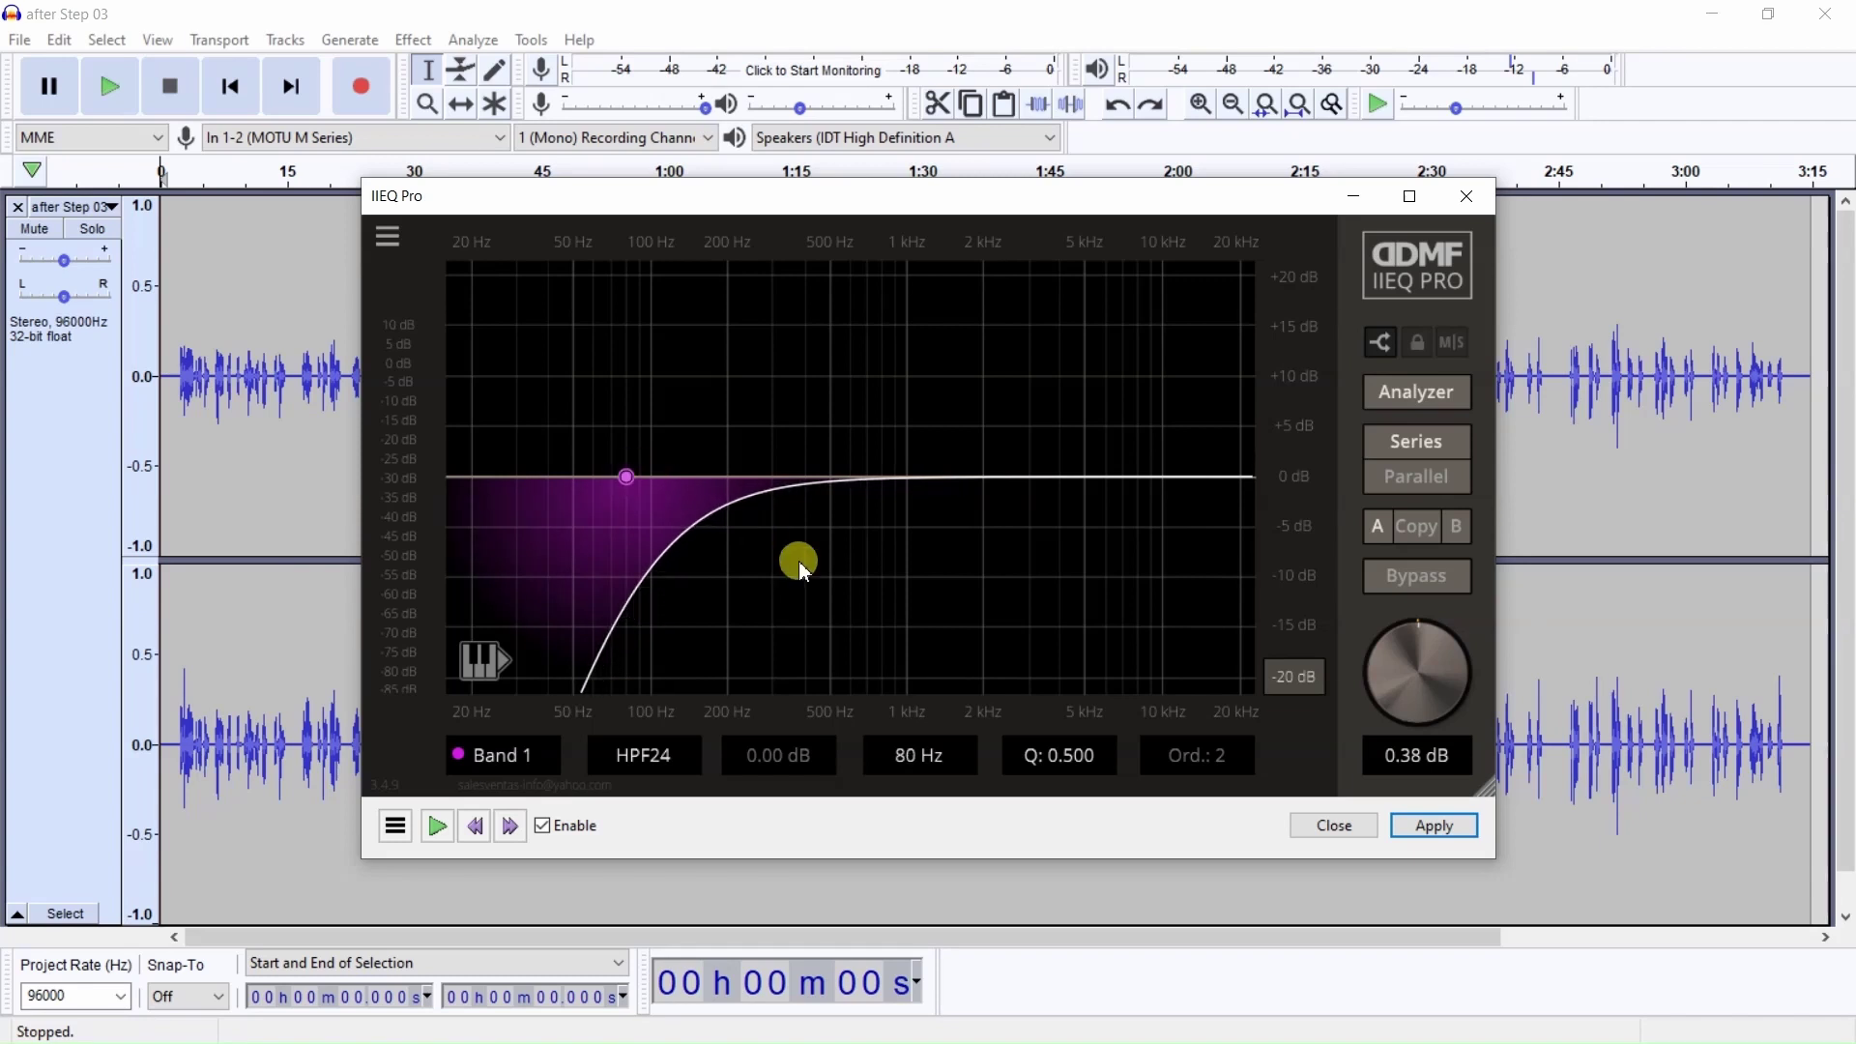
pyautogui.doubleClick(918, 762)
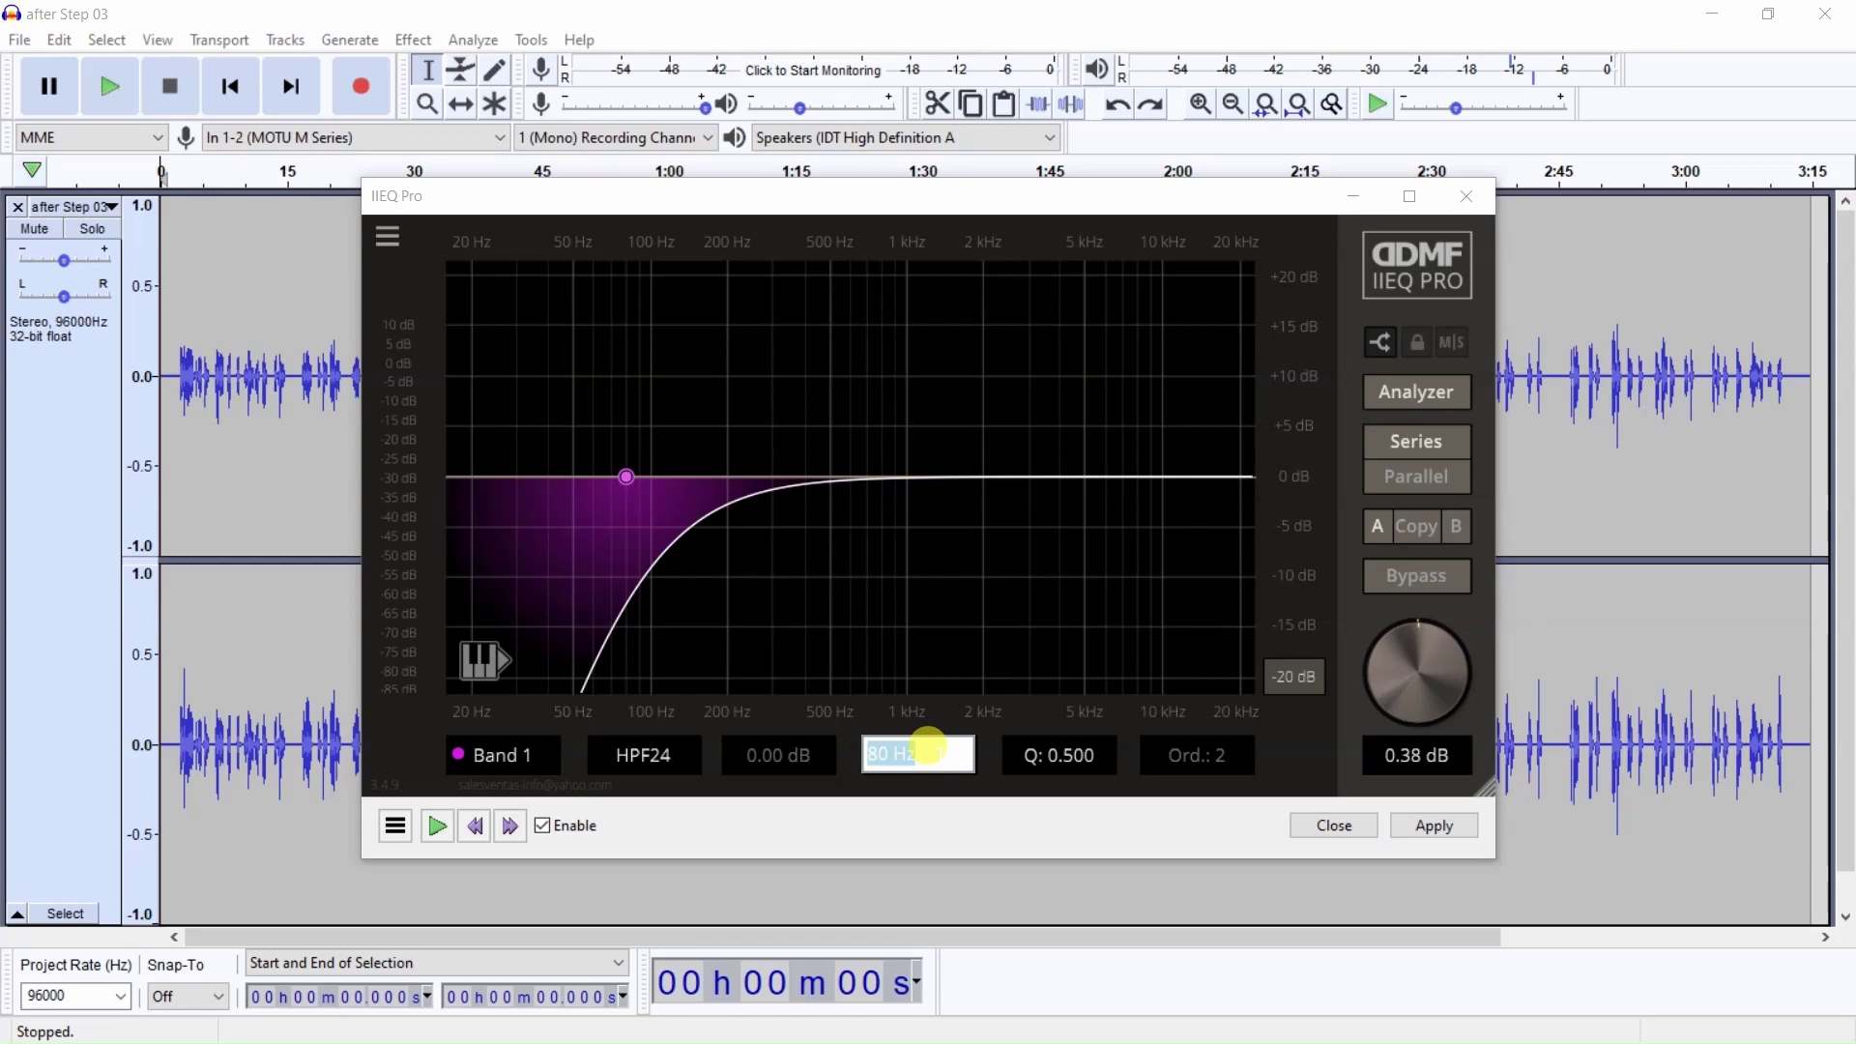
pyautogui.write('8')
pyautogui.press('Return')
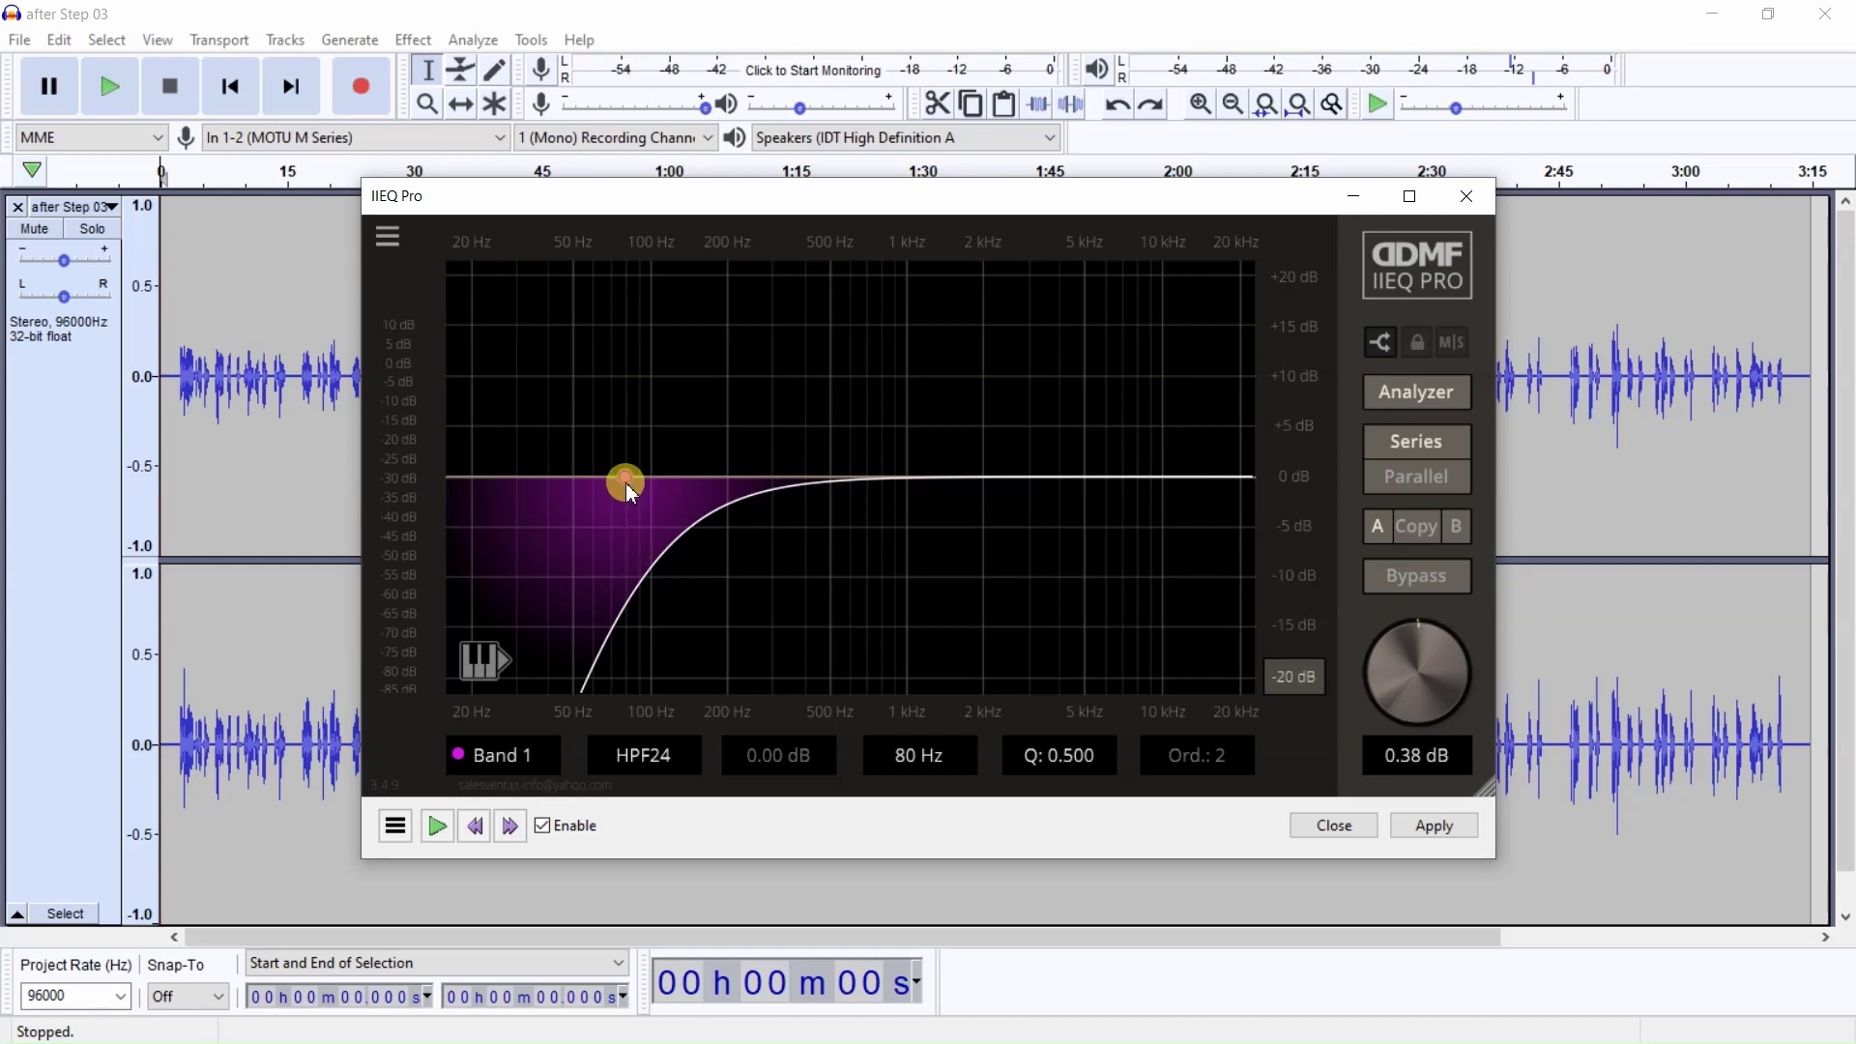
pyautogui.moveTo(626, 477); pyautogui.dragTo(577, 478)
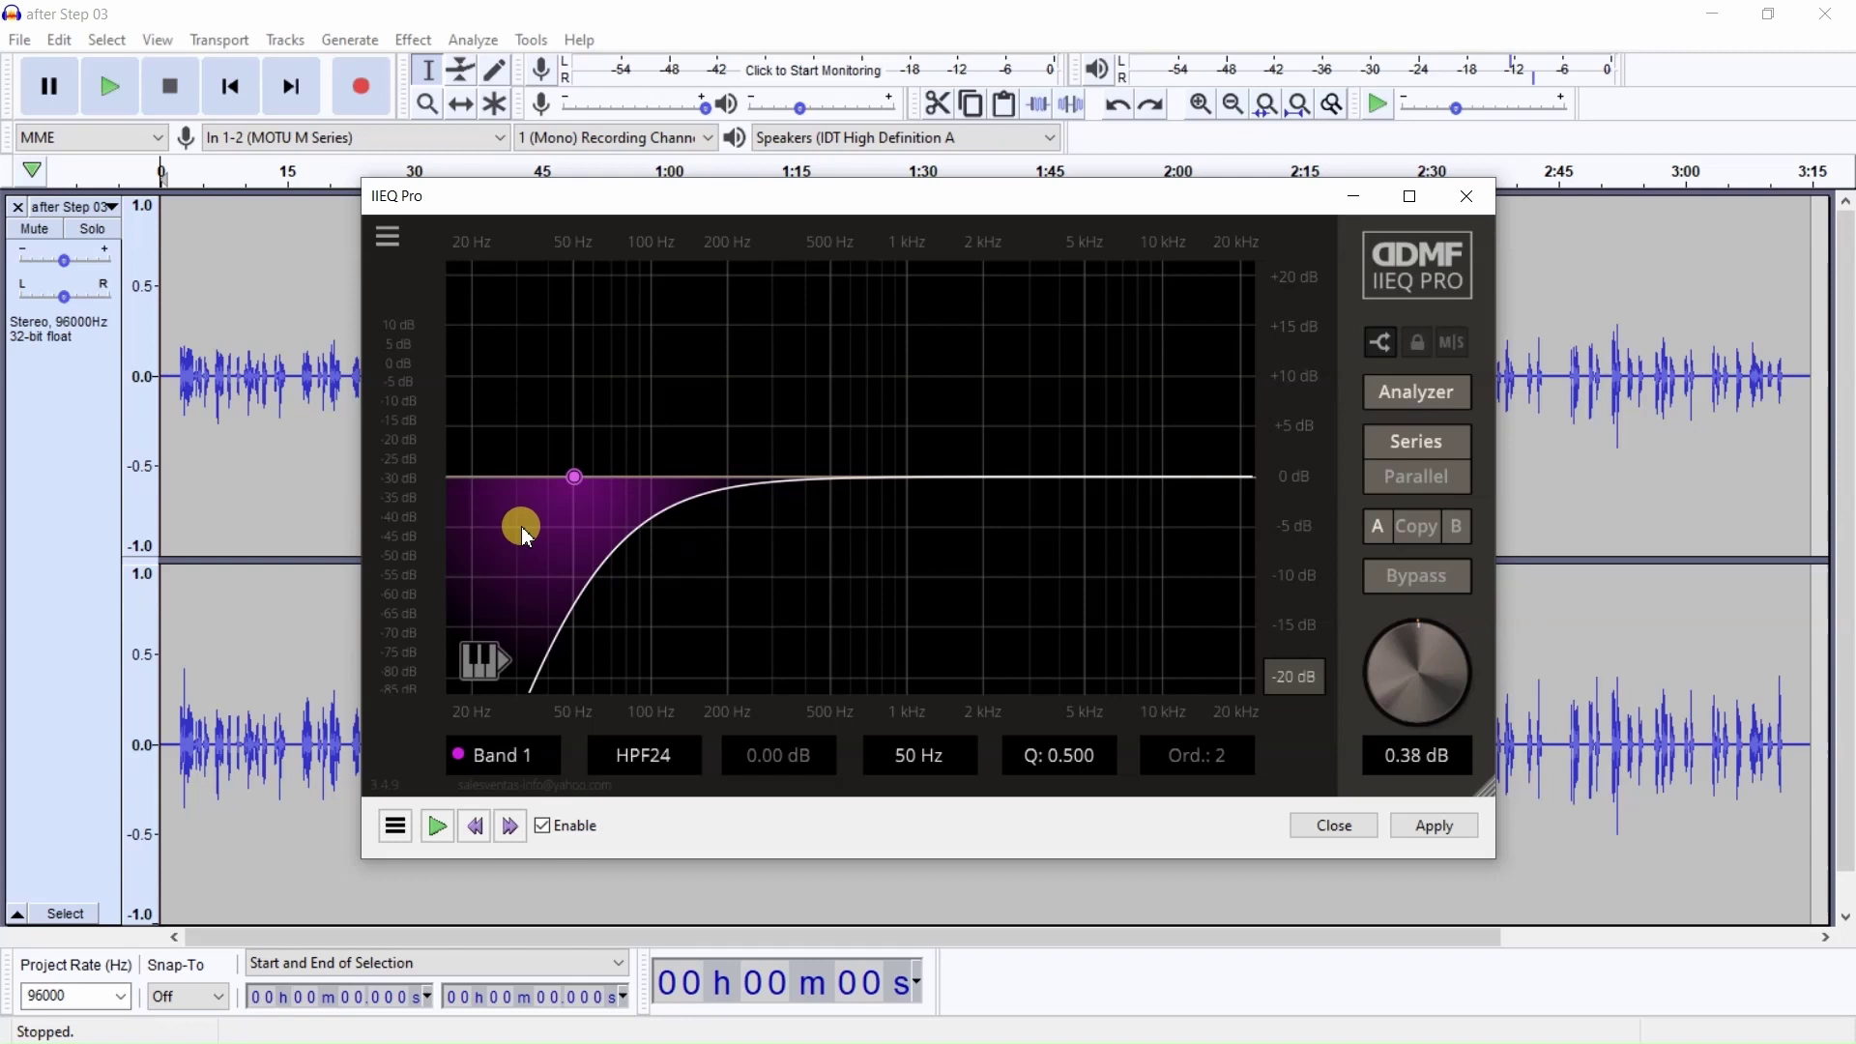
pyautogui.moveTo(579, 481); pyautogui.dragTo(627, 483)
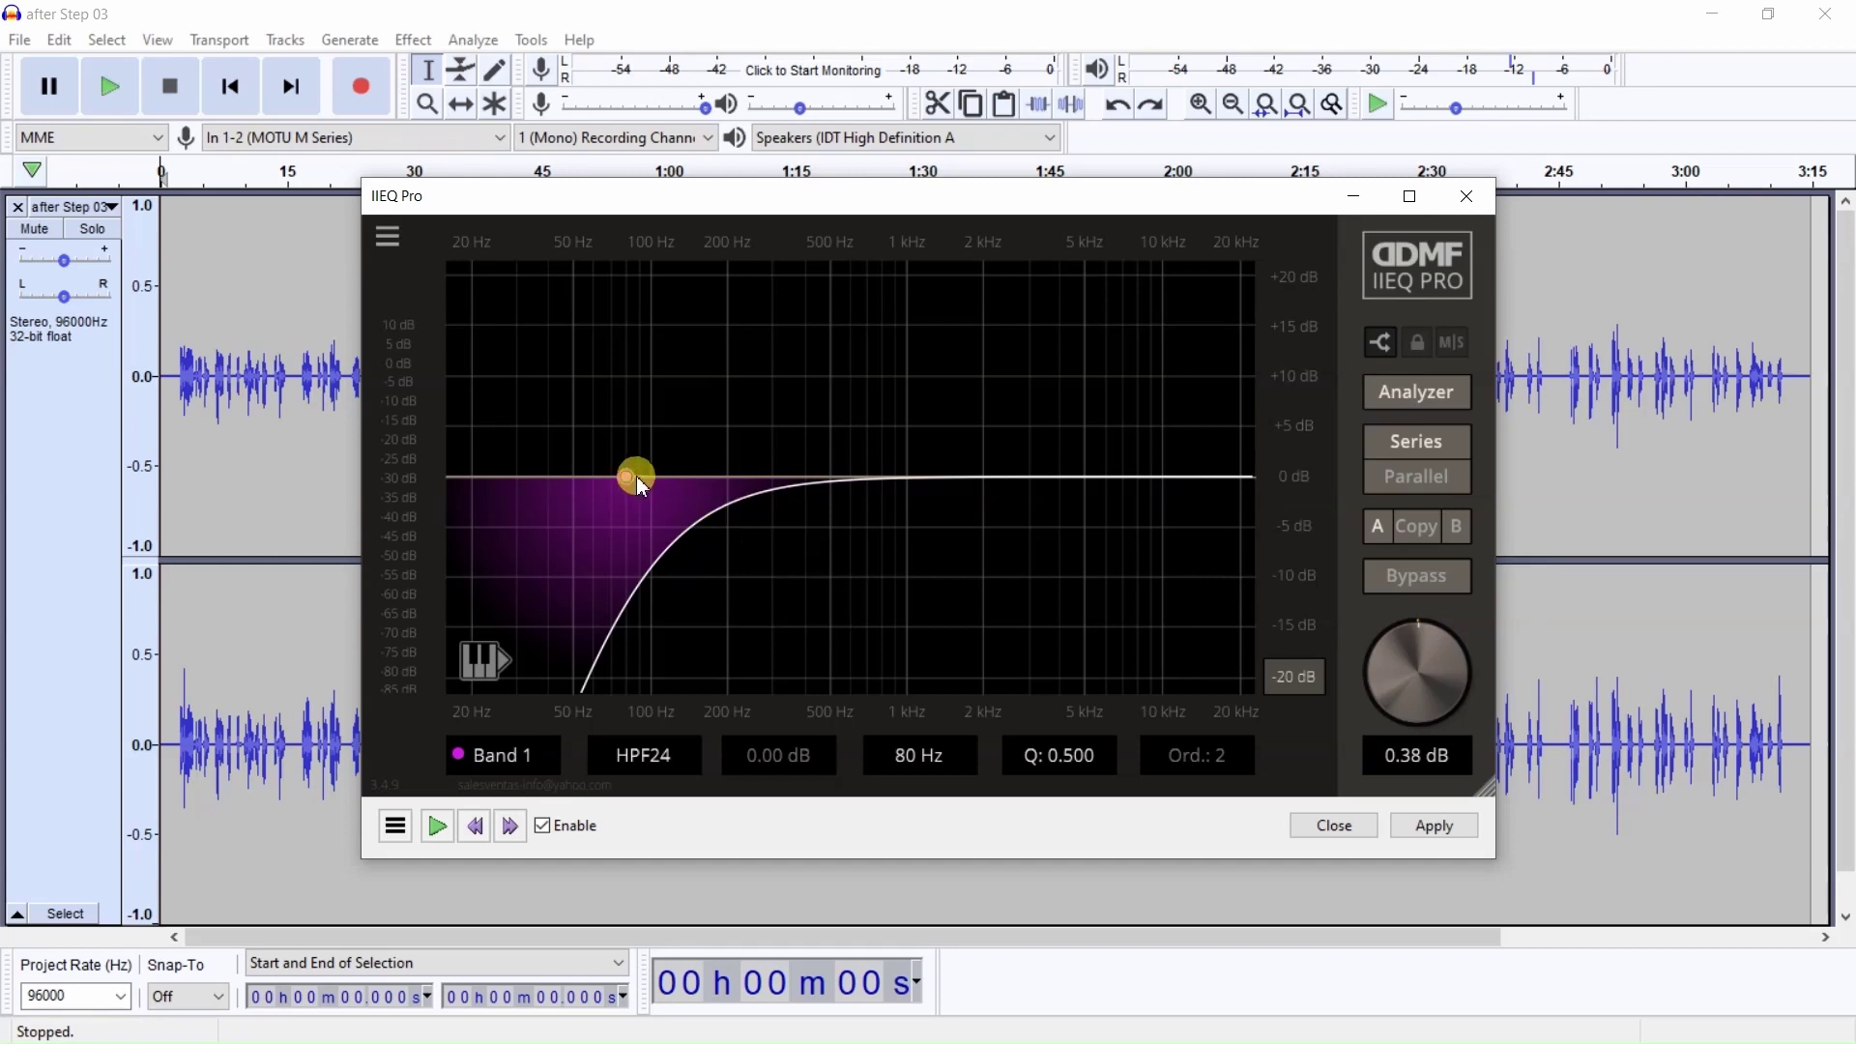
pyautogui.moveTo(626, 475); pyautogui.dragTo(647, 473)
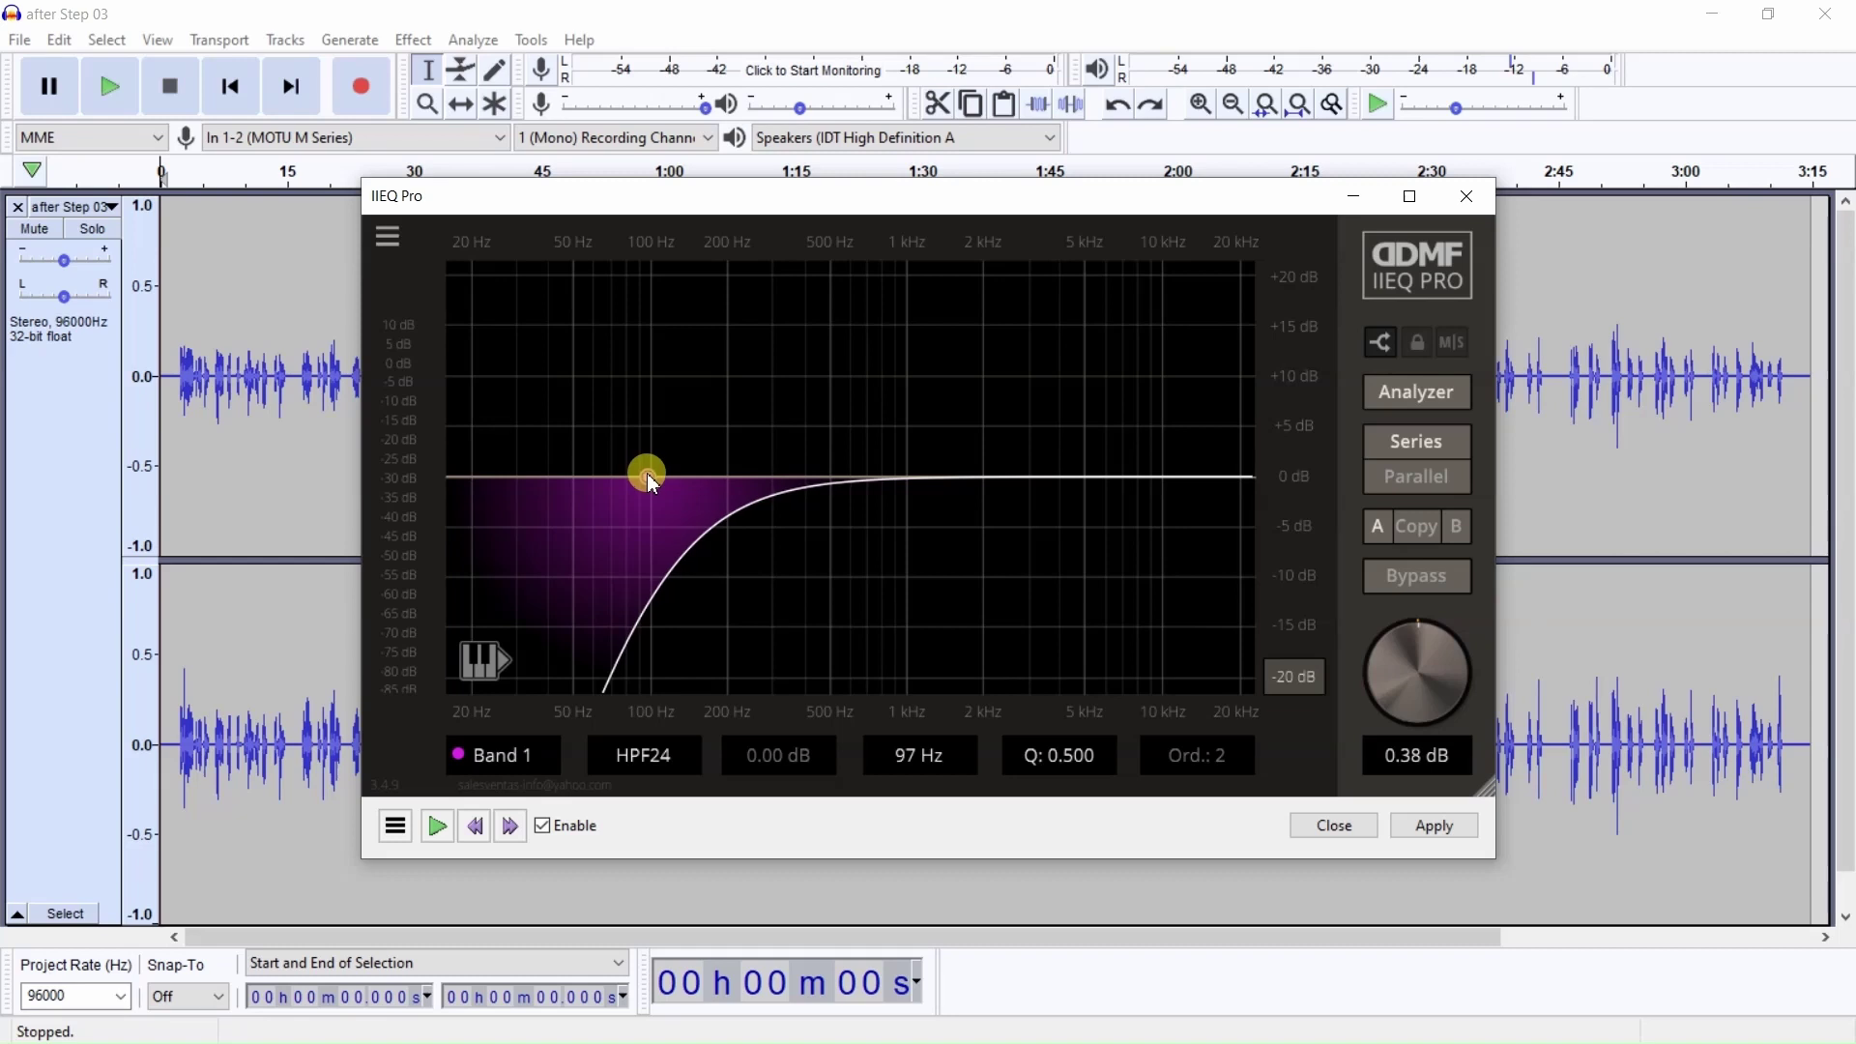
pyautogui.moveTo(647, 473); pyautogui.dragTo(647, 475)
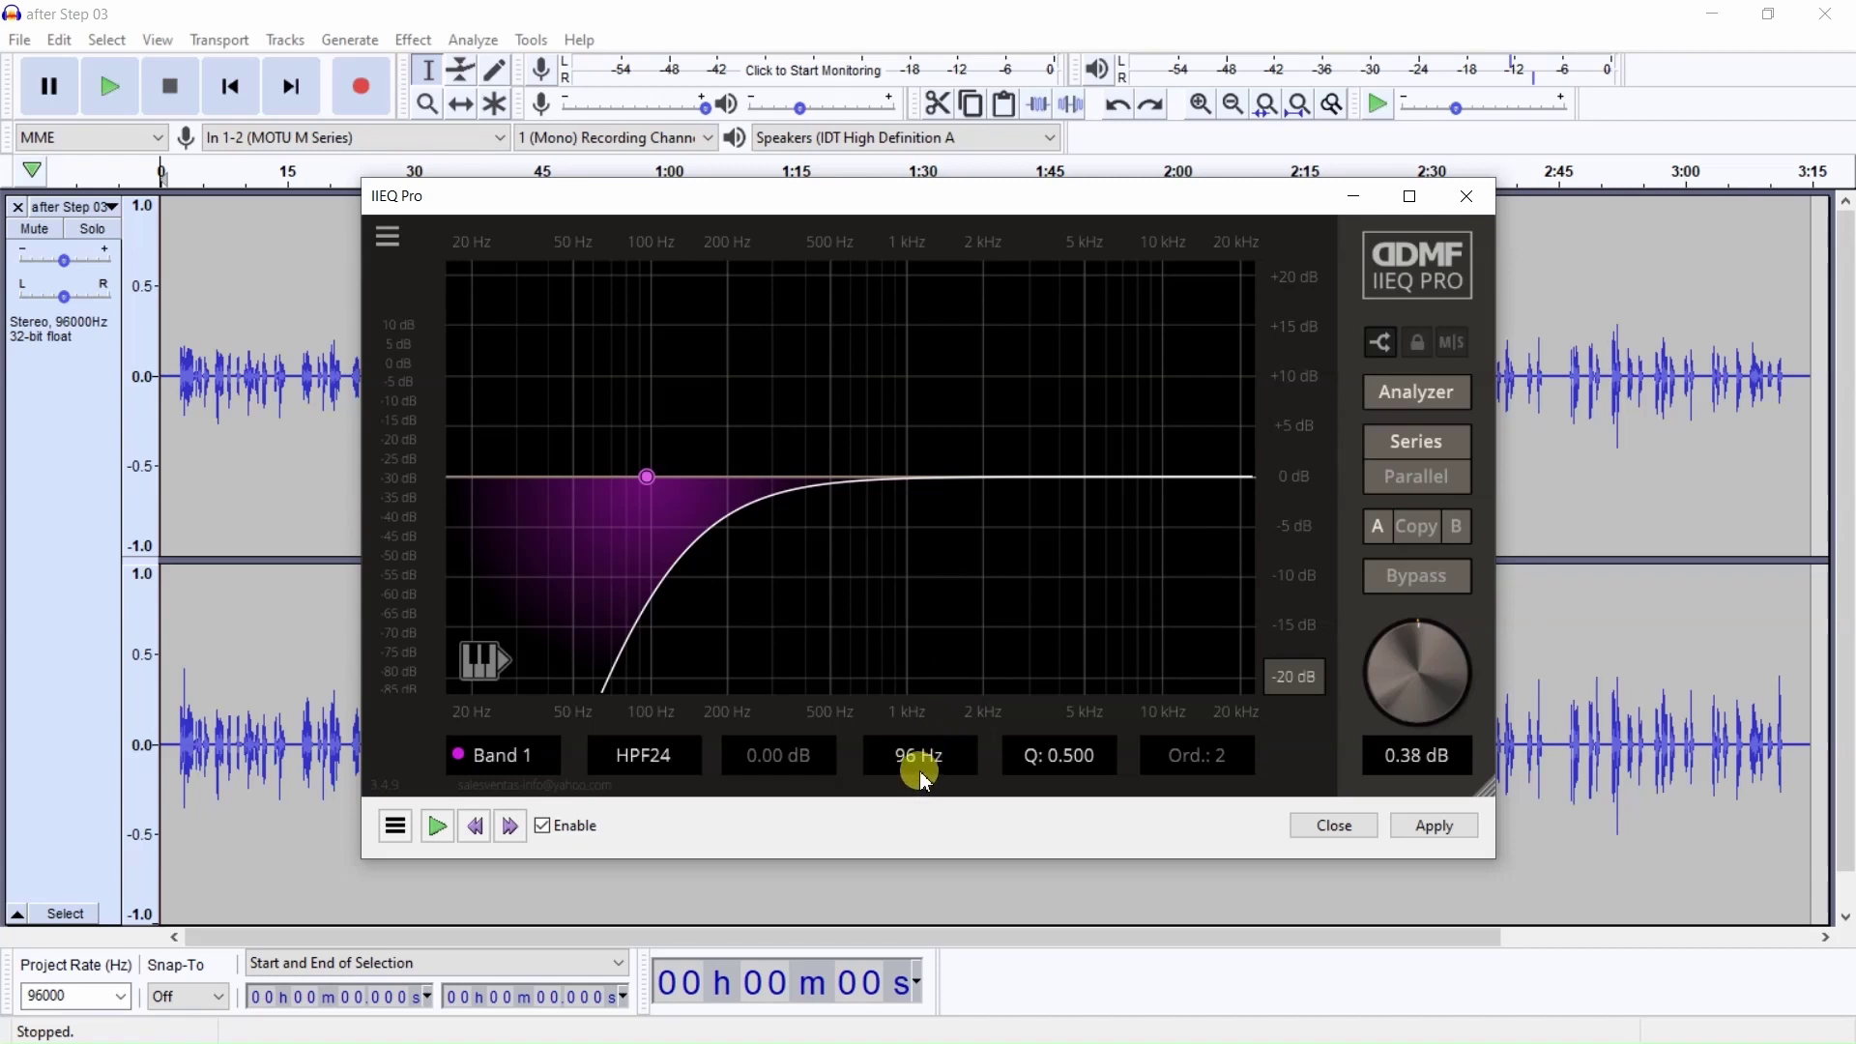
pyautogui.moveTo(652, 476); pyautogui.dragTo(656, 476)
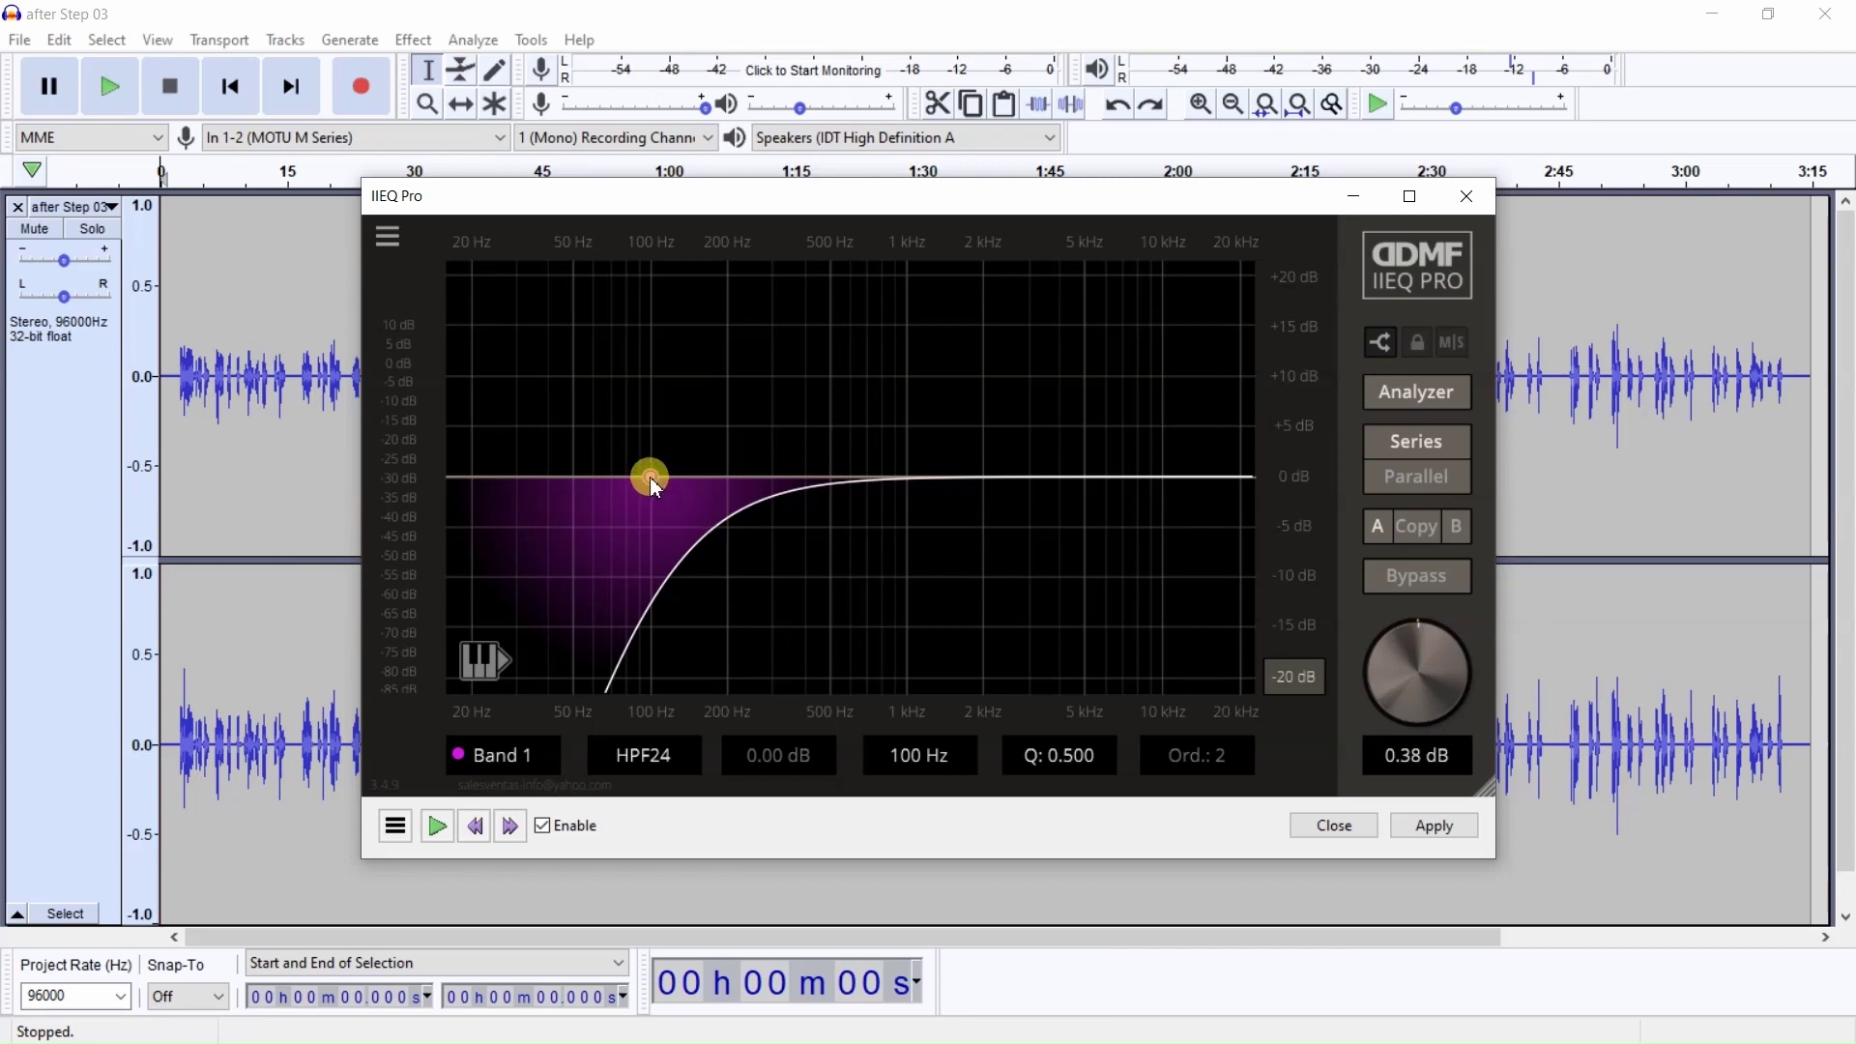
pyautogui.moveTo(648, 473); pyautogui.dragTo(626, 475)
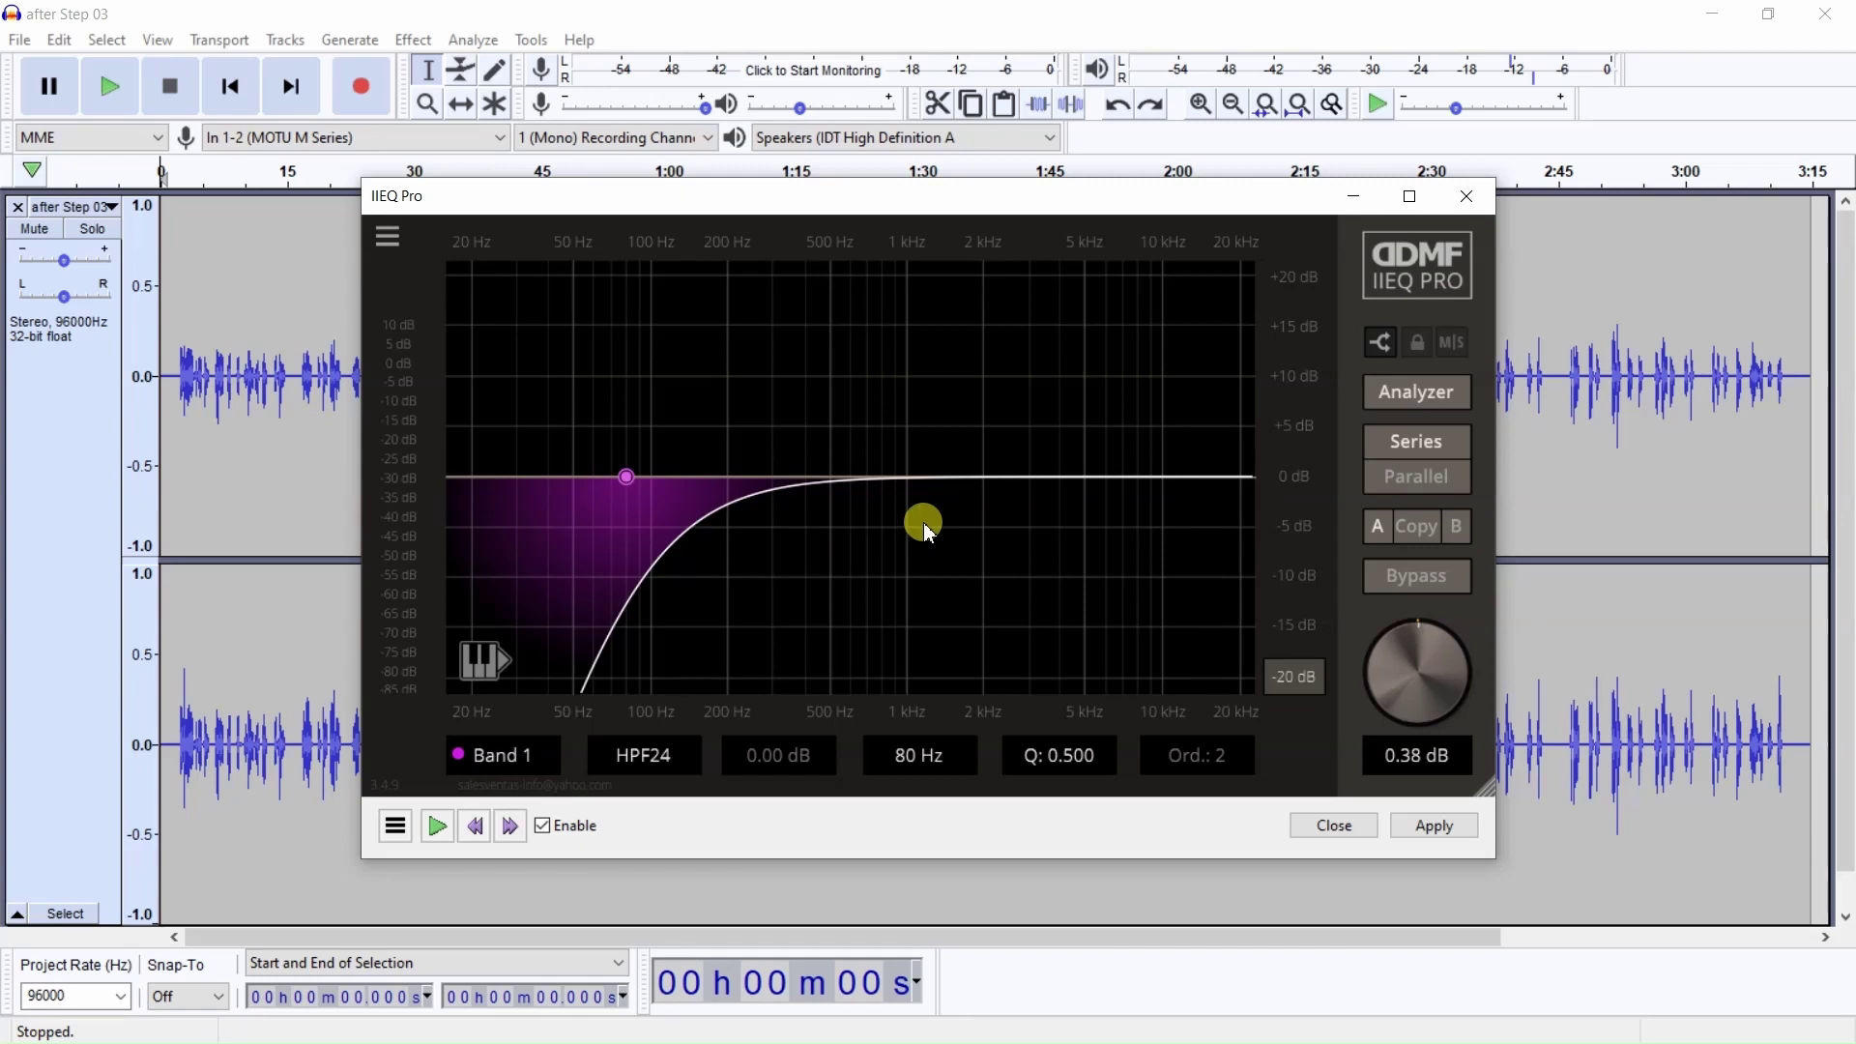
# Add Band 2 near 10 kHz and make it an LPF24 low-pass filter at 9061 Hz
pyautogui.doubleClick(1156, 475)
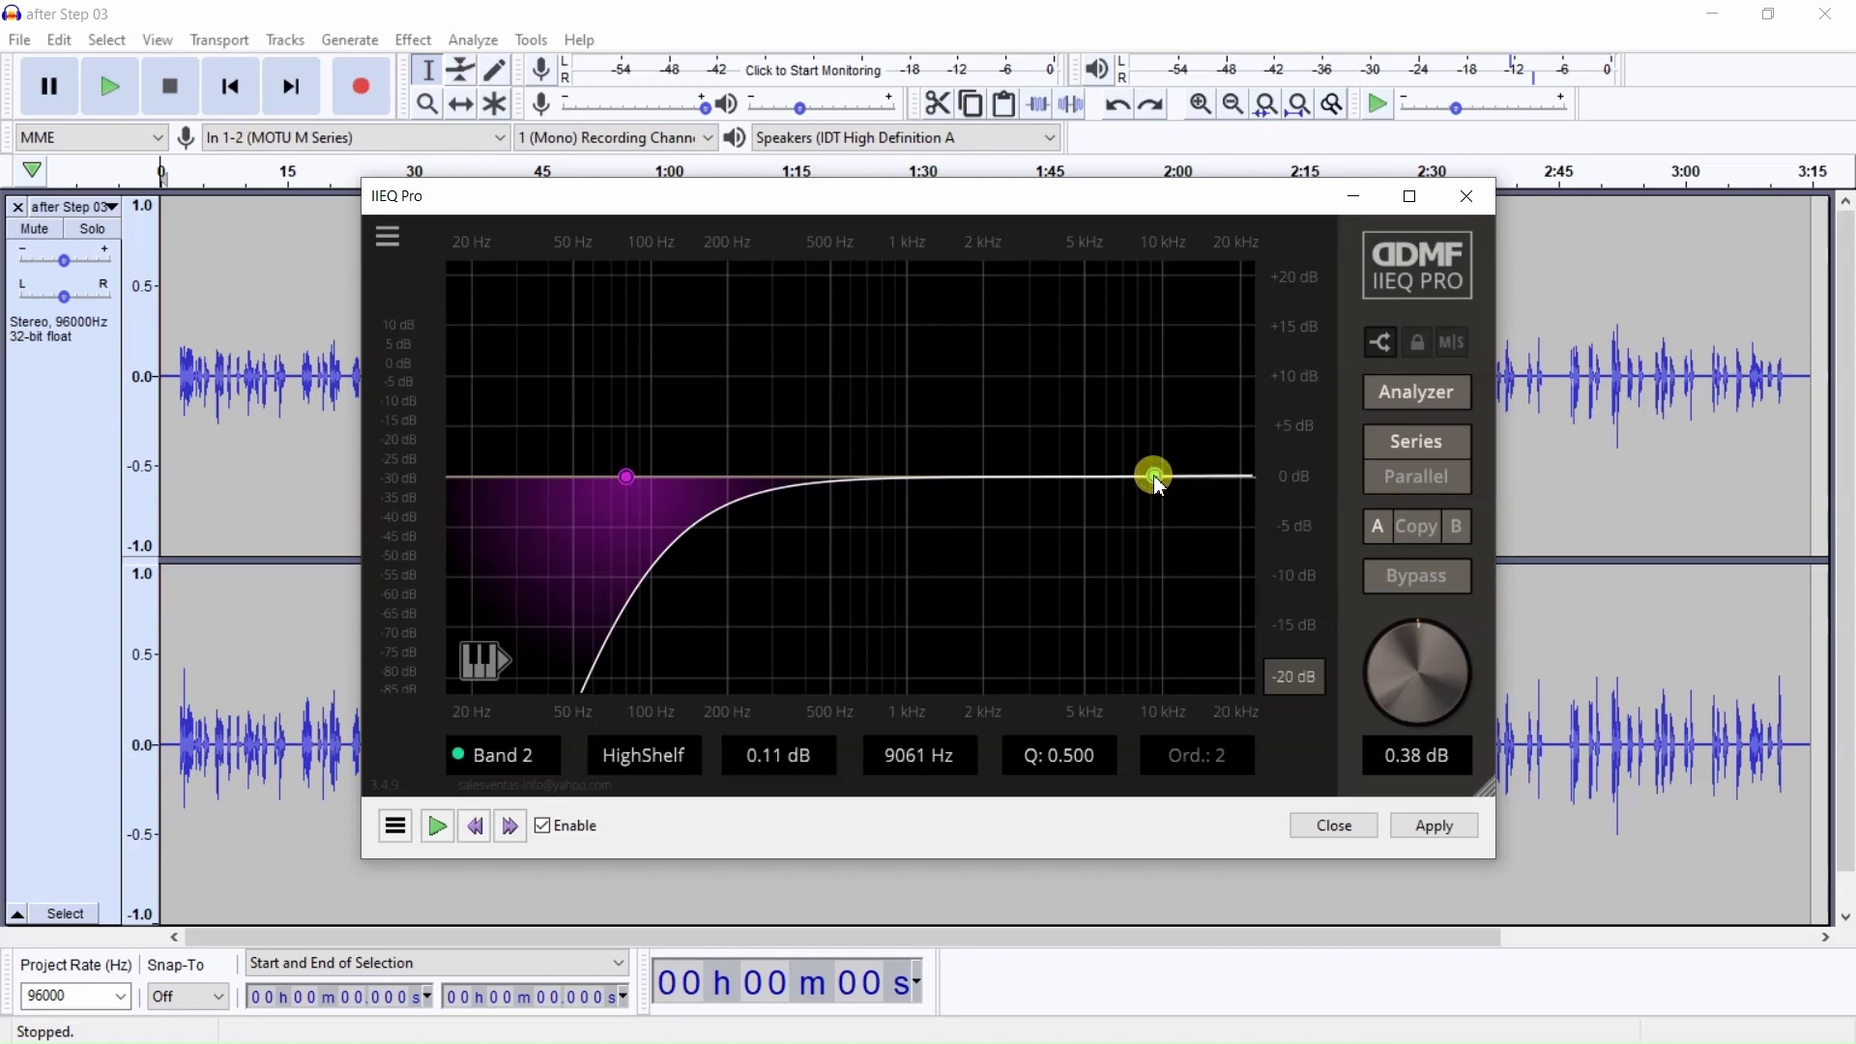
pyautogui.click(677, 764)
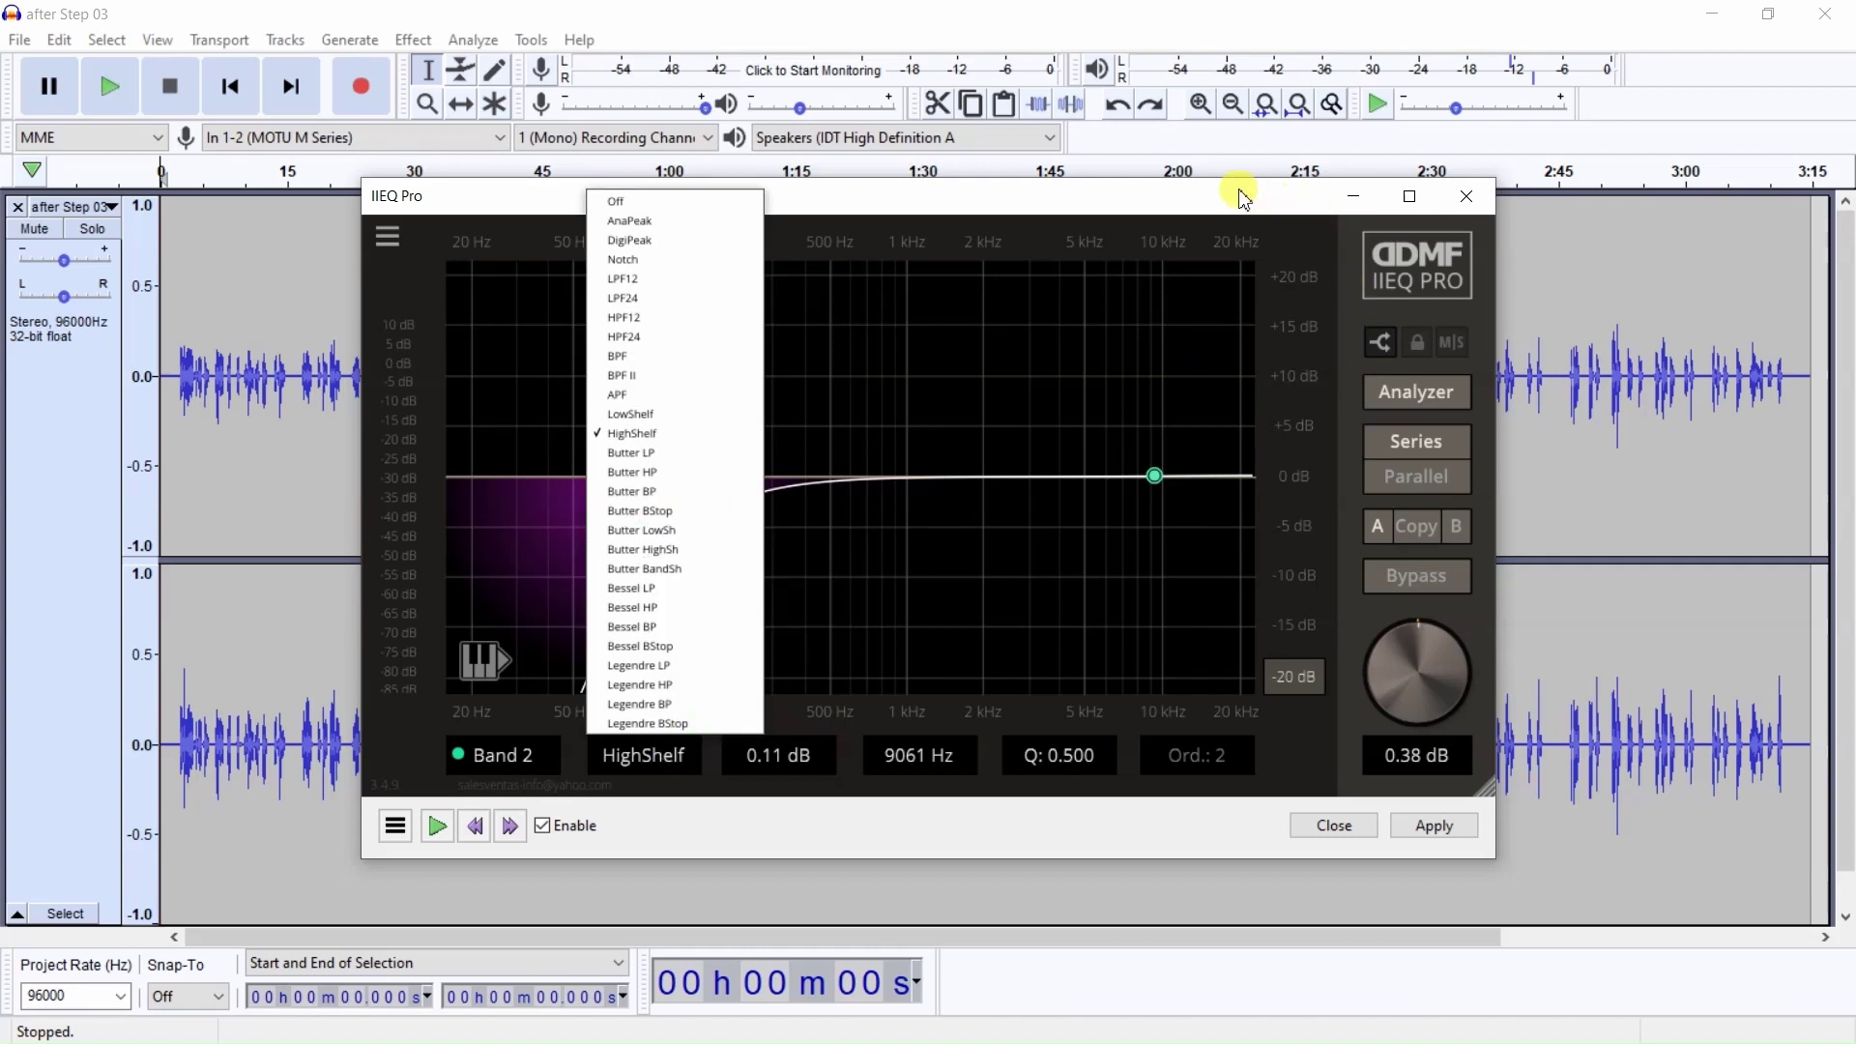
pyautogui.click(423, 278)
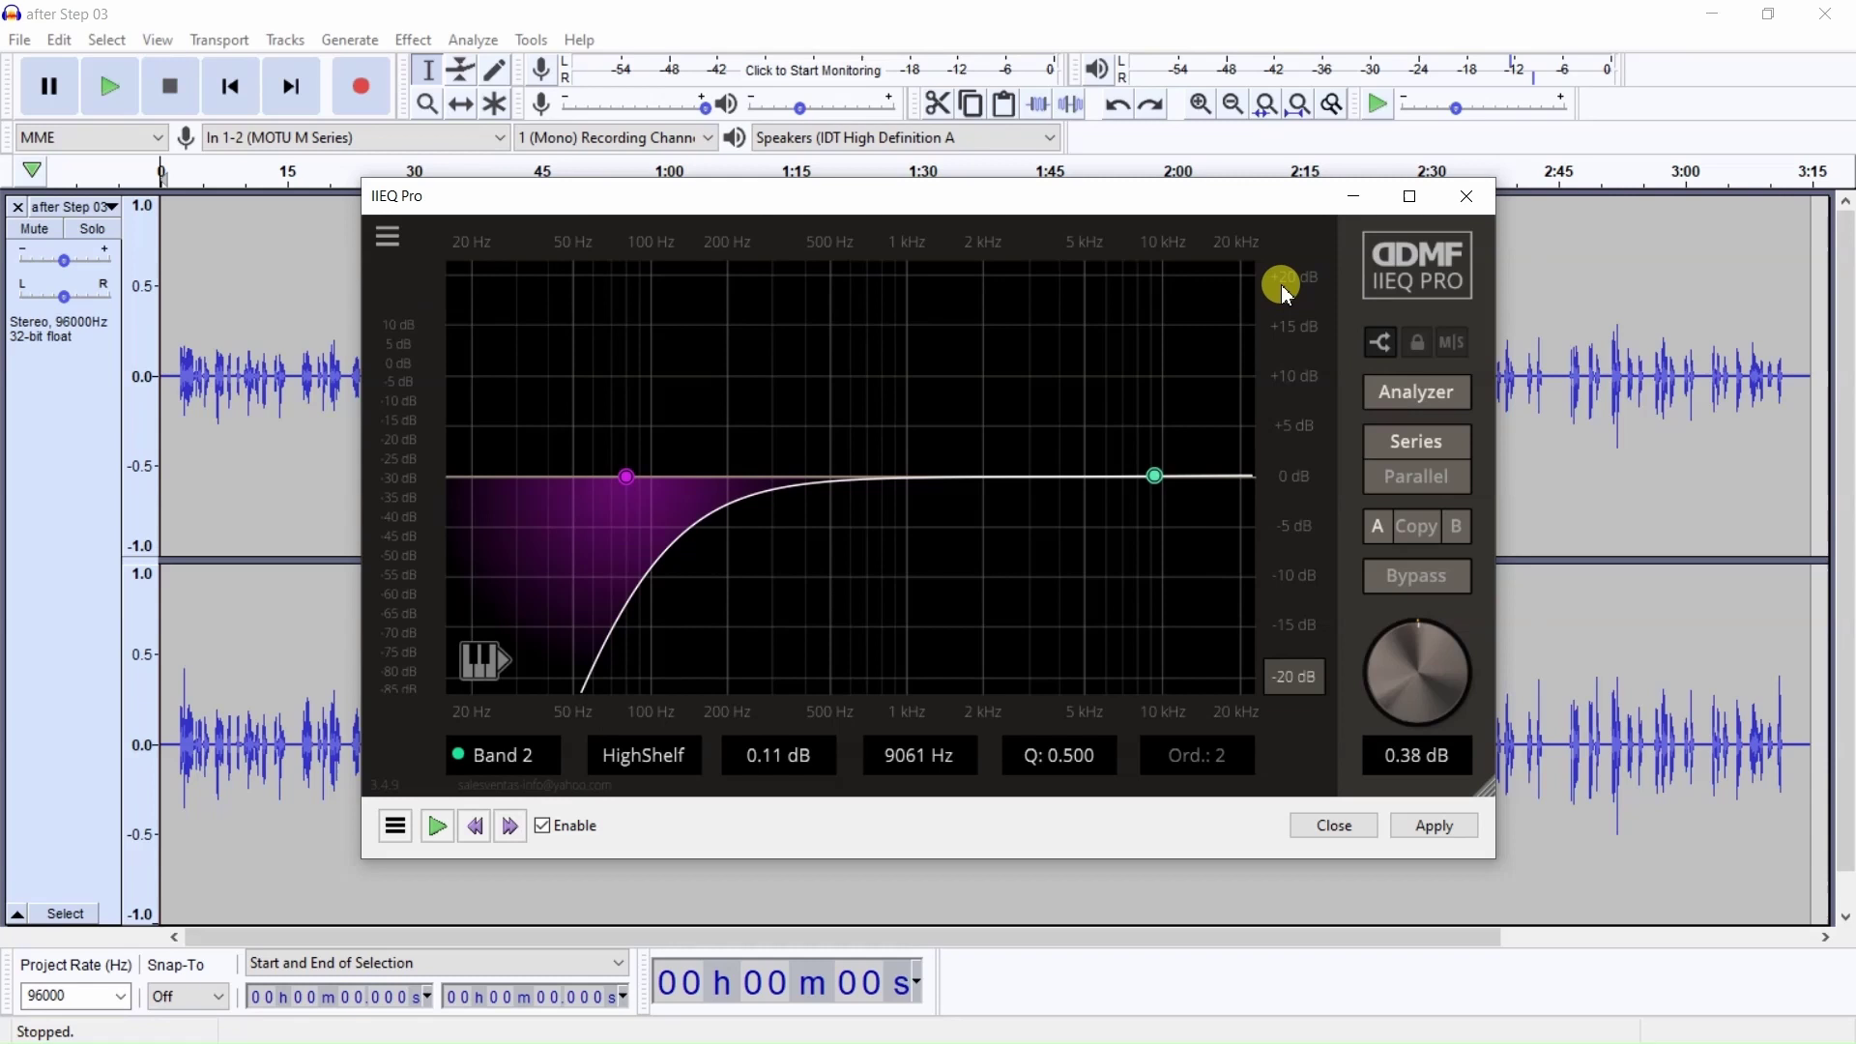
pyautogui.rightClick(1156, 474)
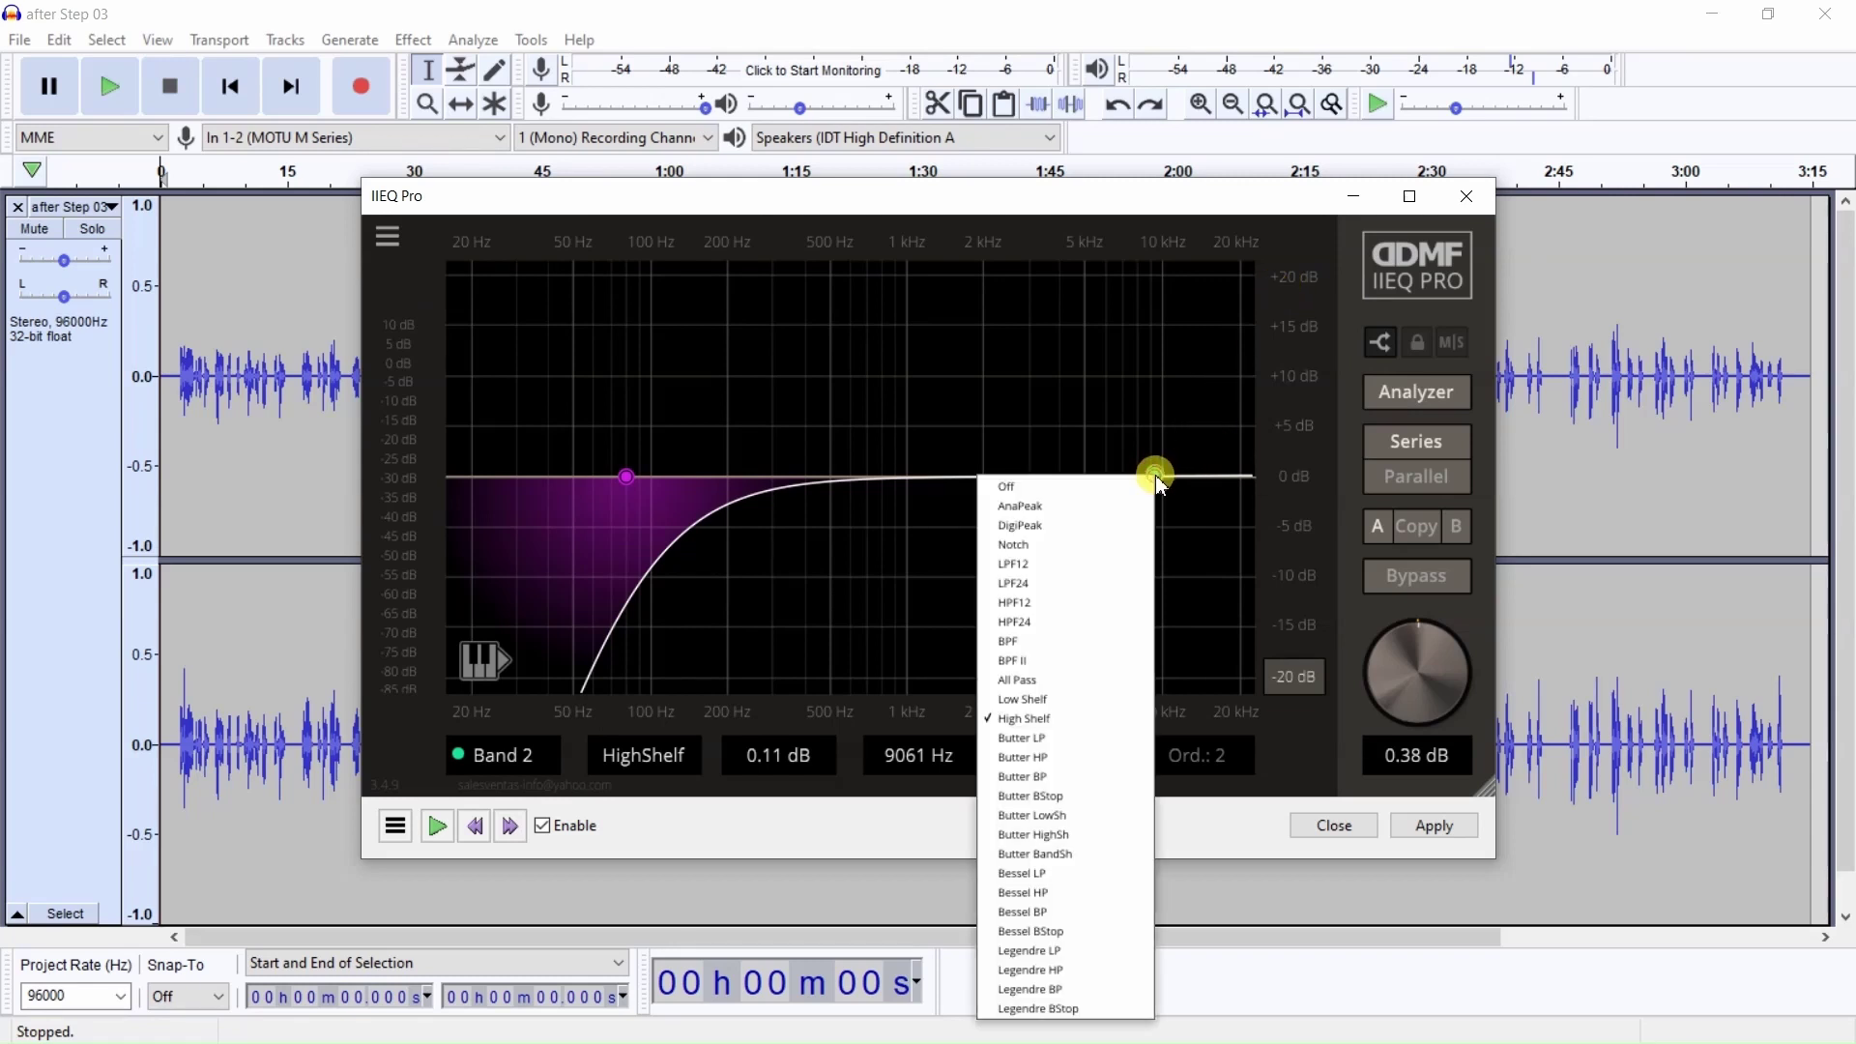
pyautogui.click(1047, 565)
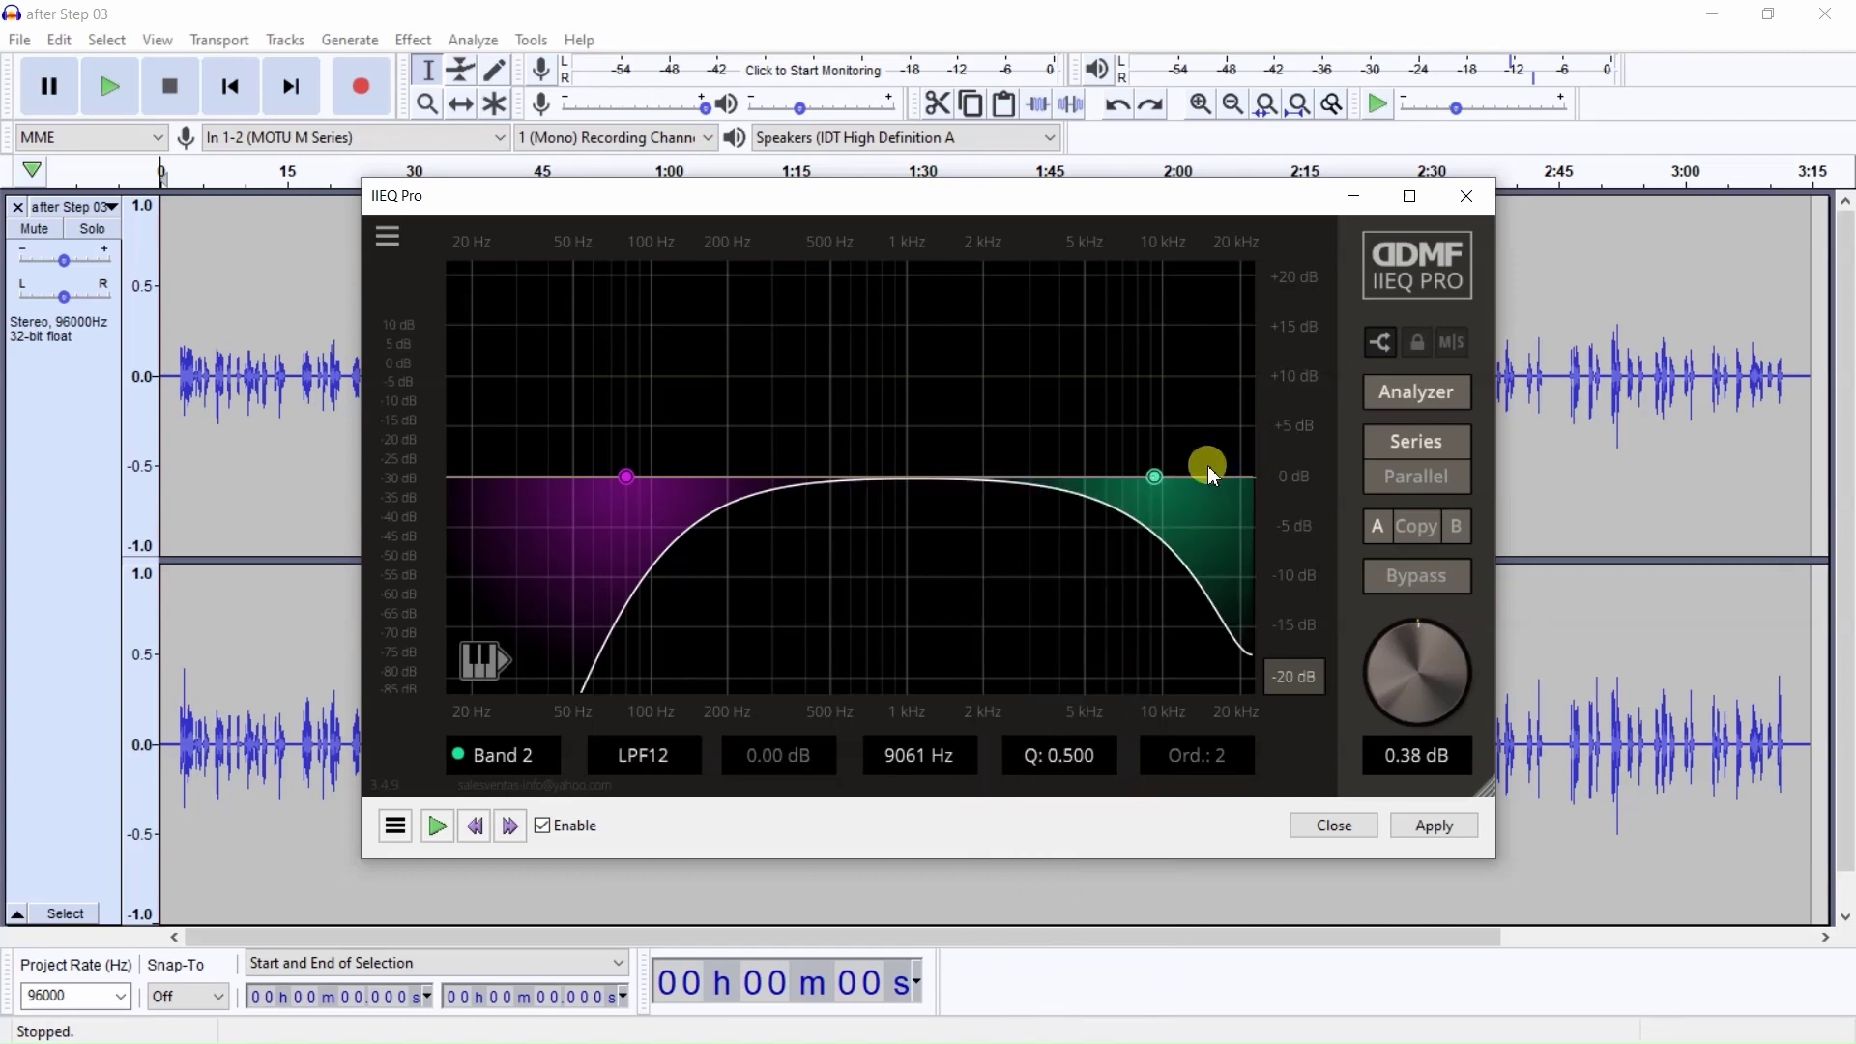
pyautogui.rightClick(1157, 479)
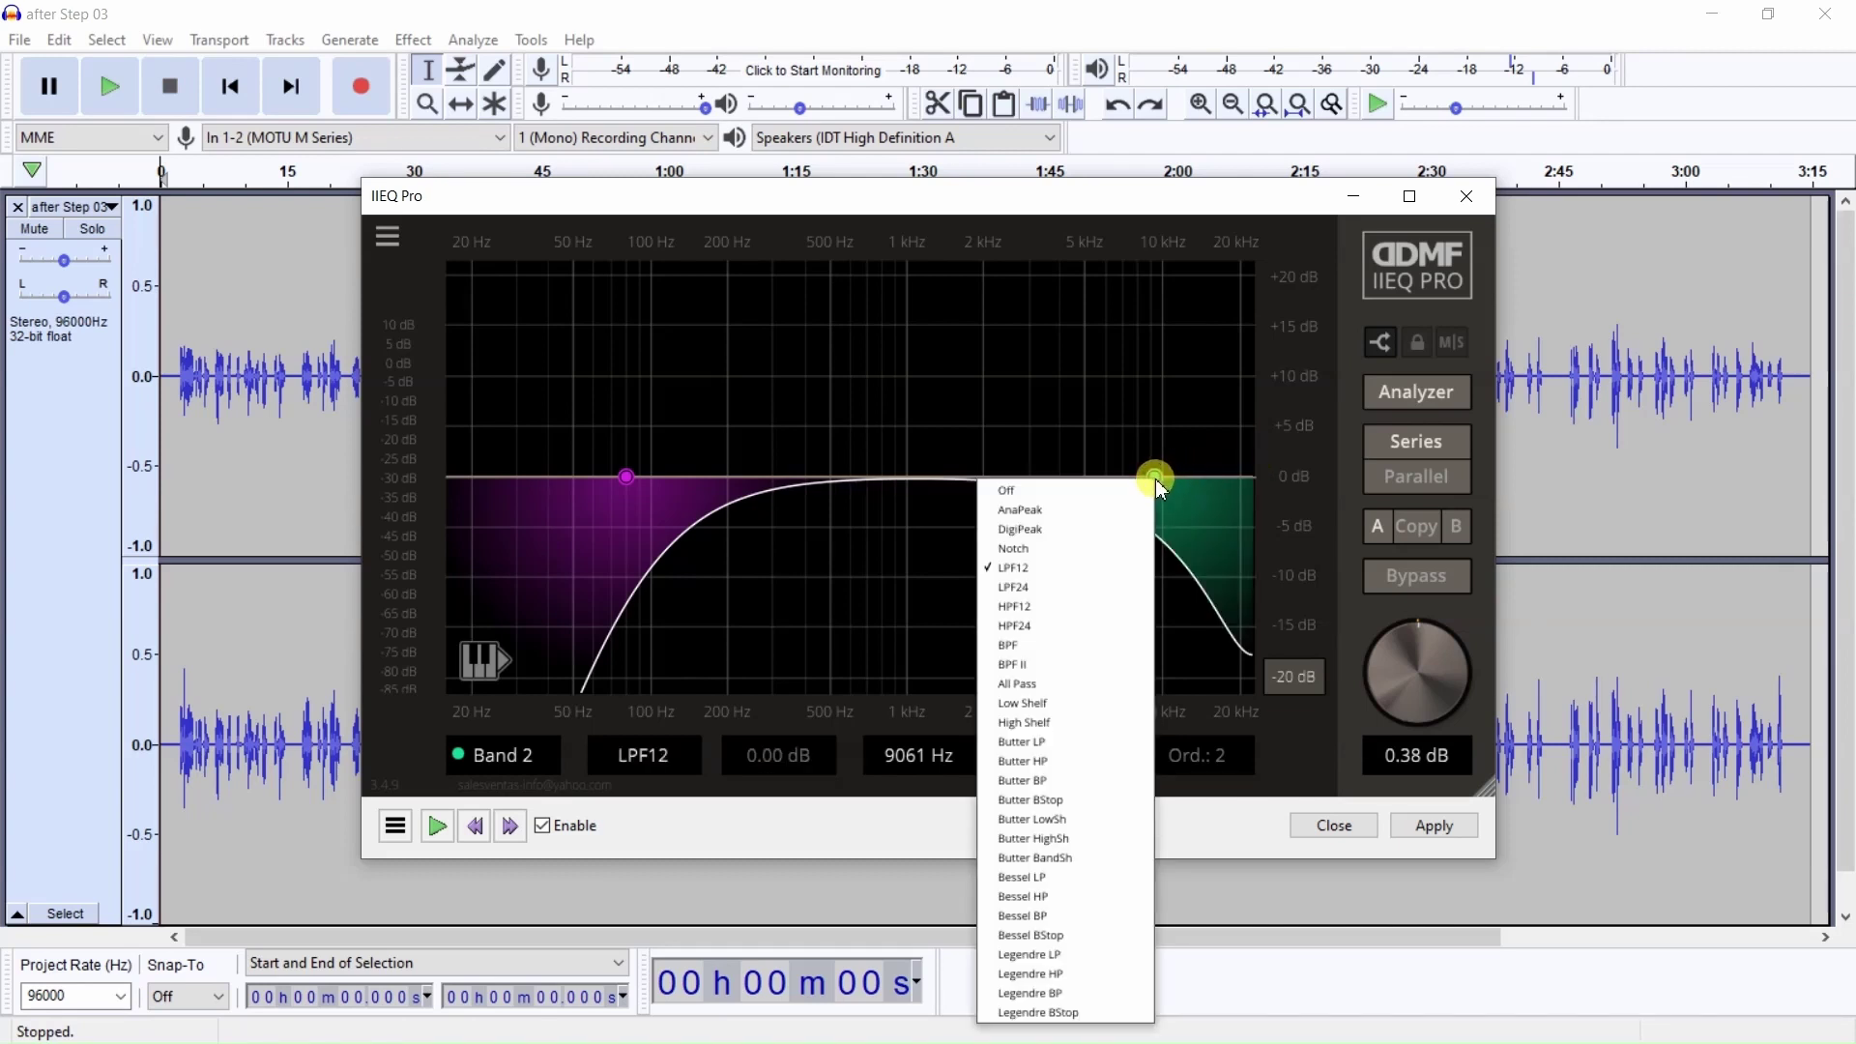
pyautogui.click(1092, 587)
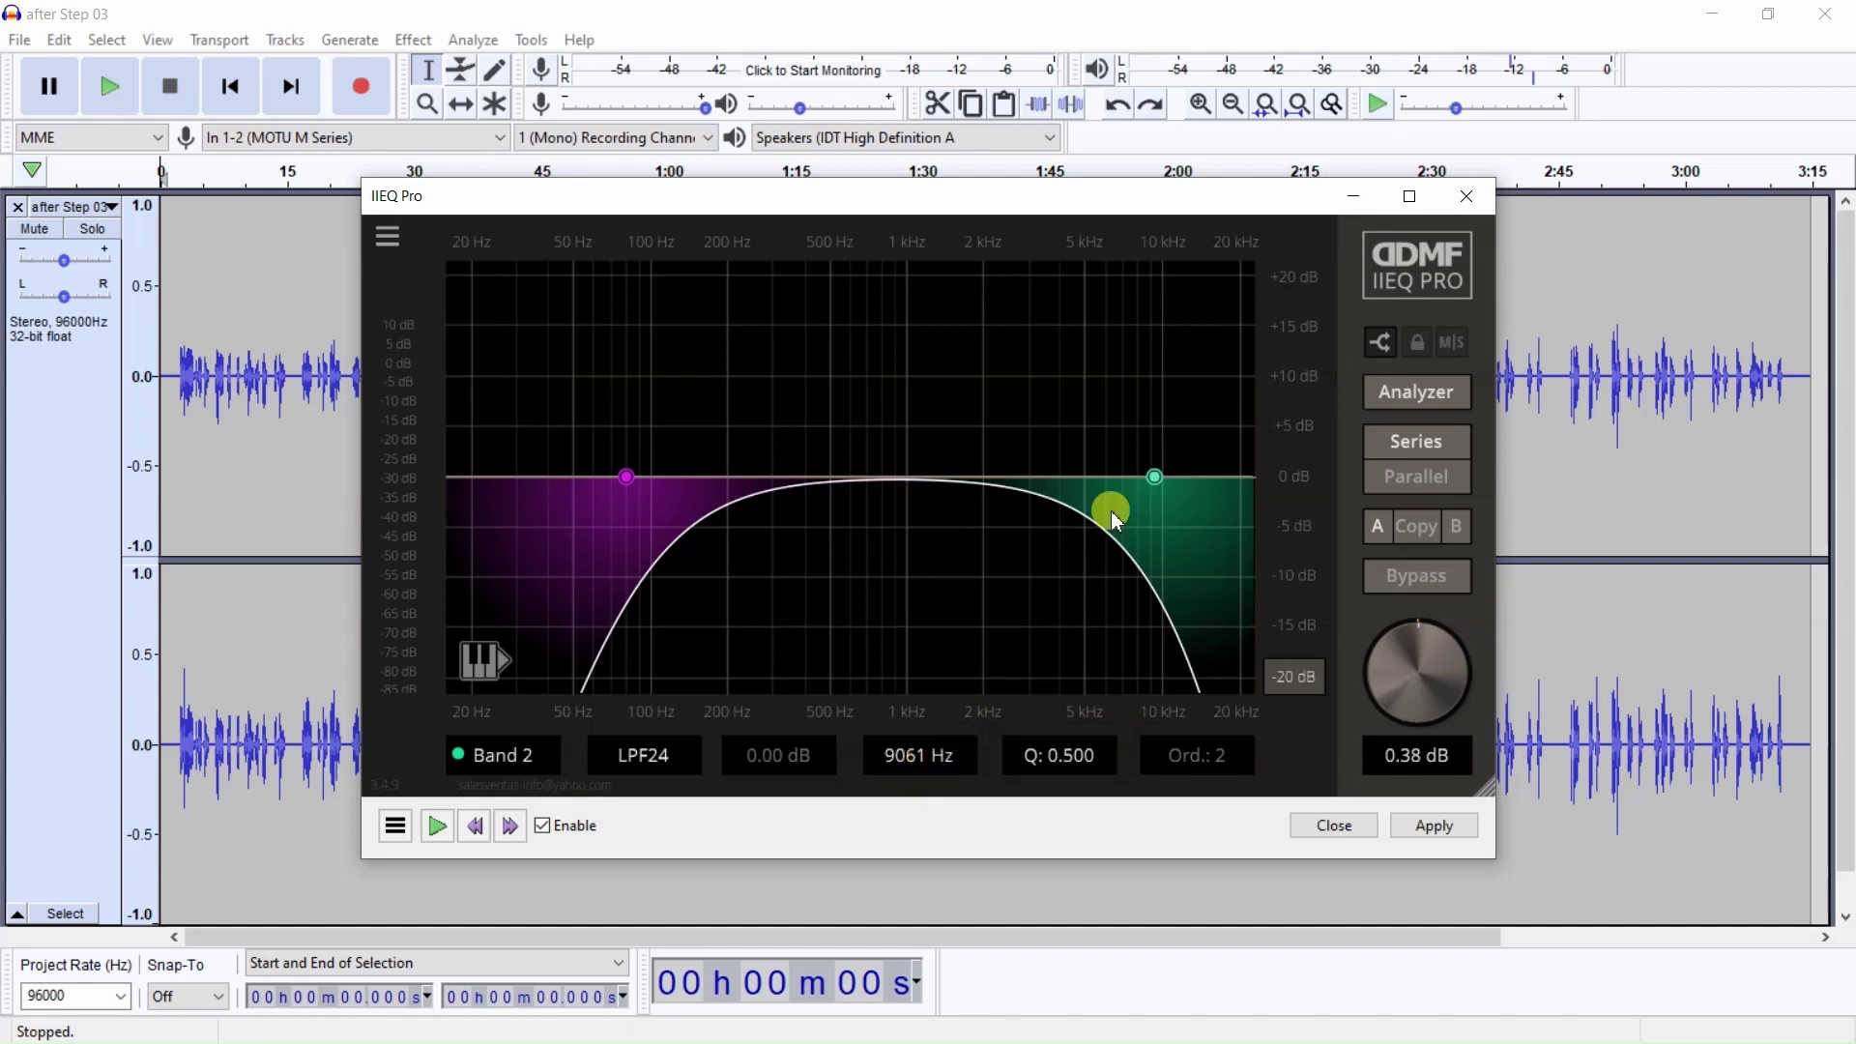
# Raise the Band 2 LPF24 cutoff frequency to 15000 Hz
pyautogui.moveTo(1159, 474); pyautogui.dragTo(1214, 473)
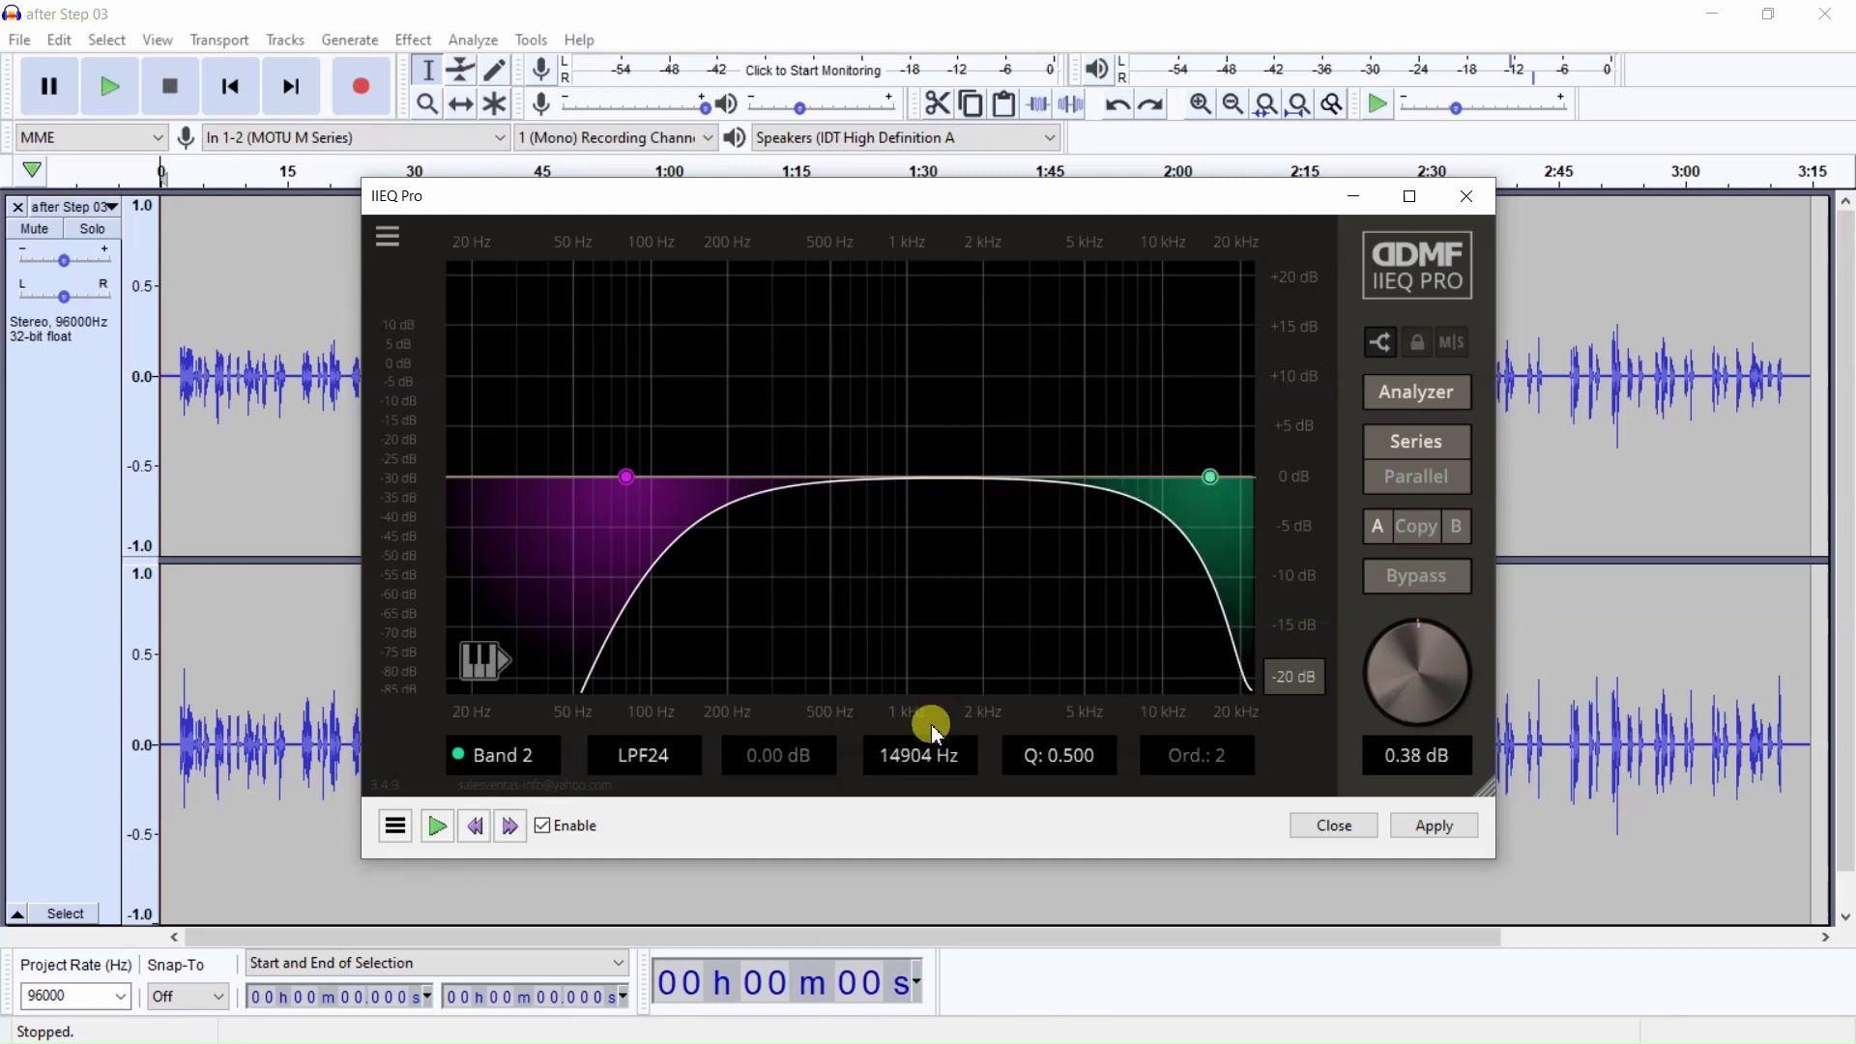
pyautogui.doubleClick(928, 765)
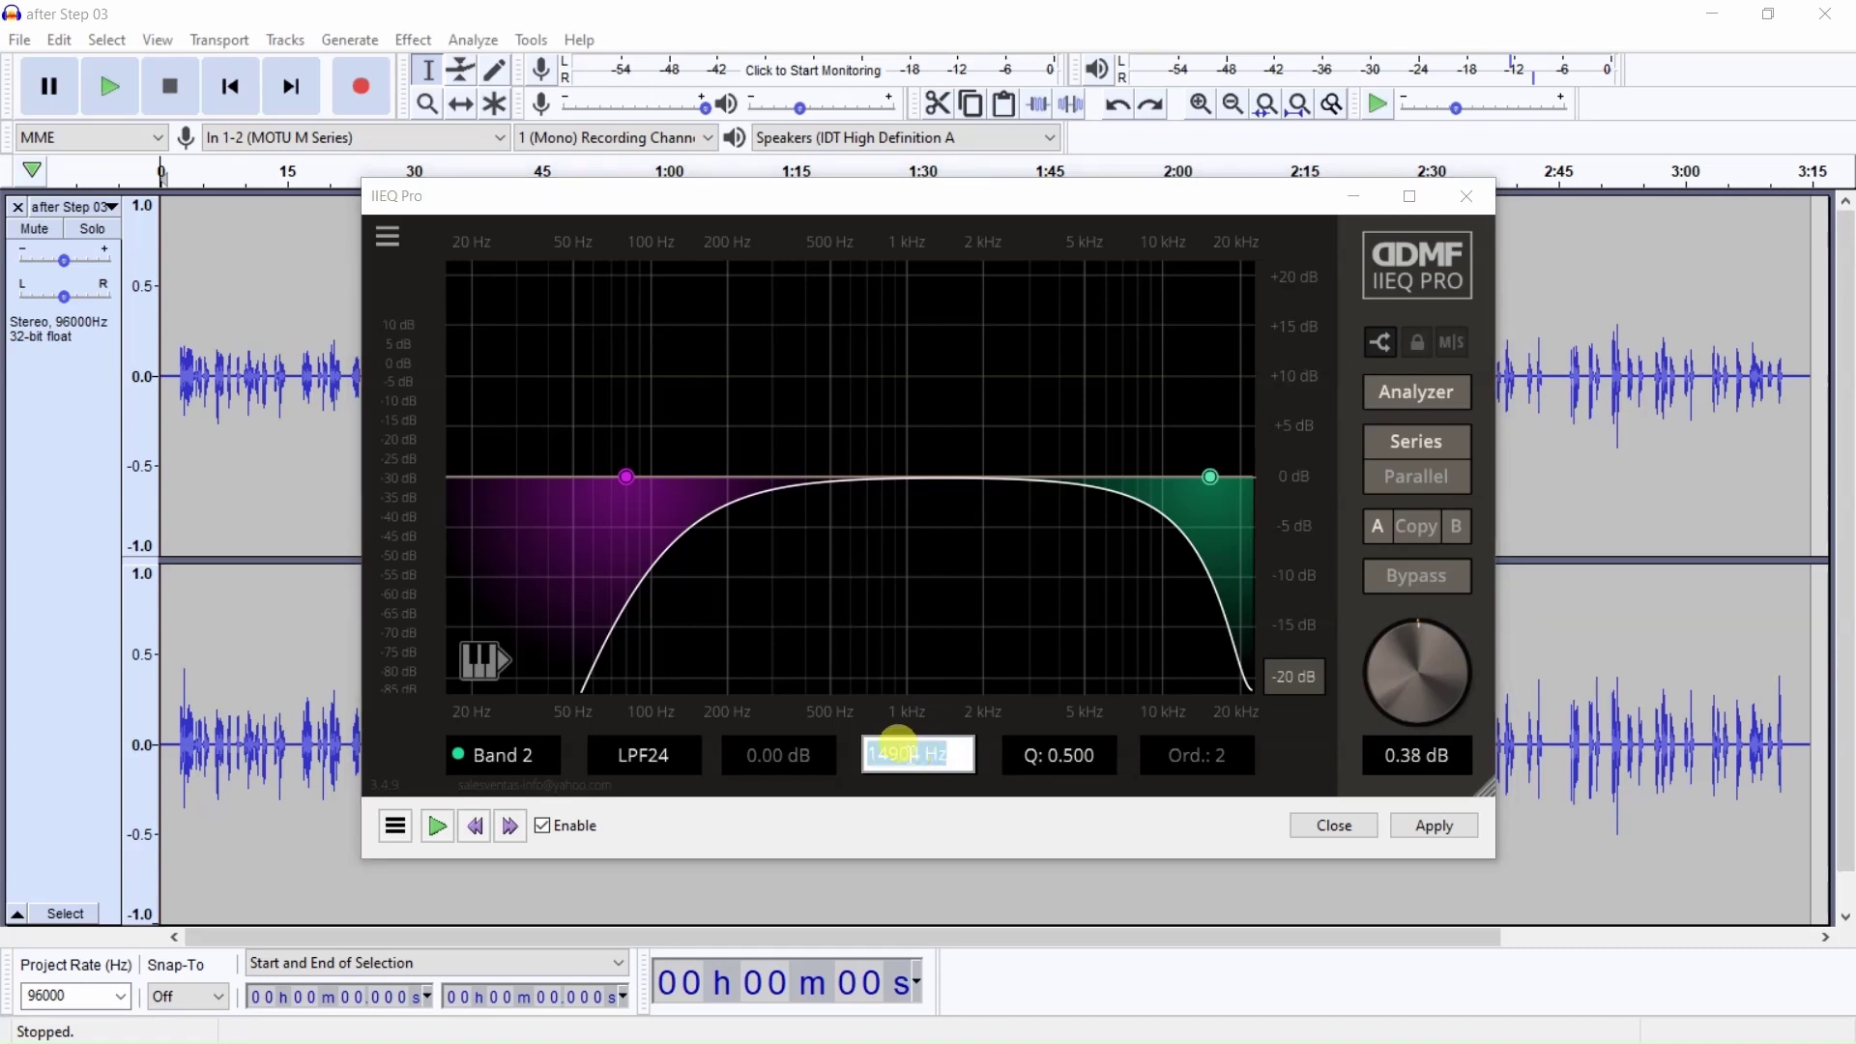
pyautogui.write('1')
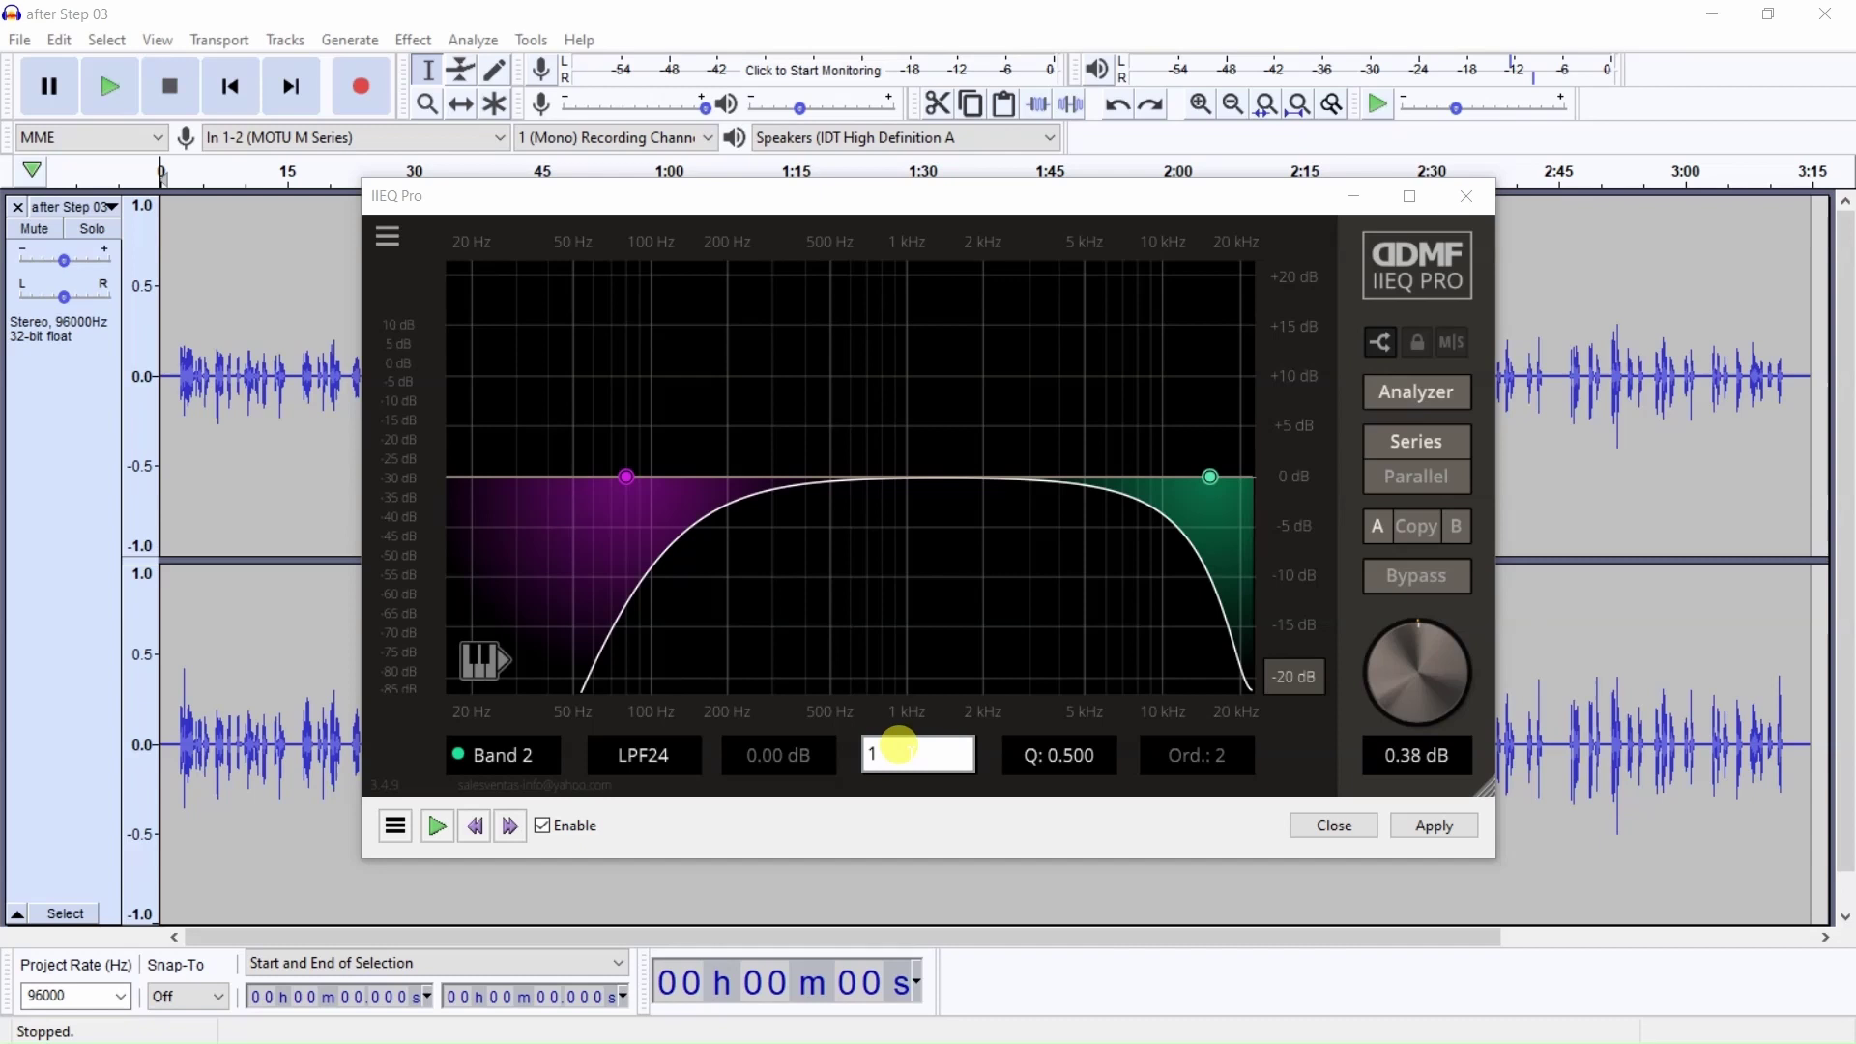
pyautogui.write('5000')
pyautogui.press('Return')
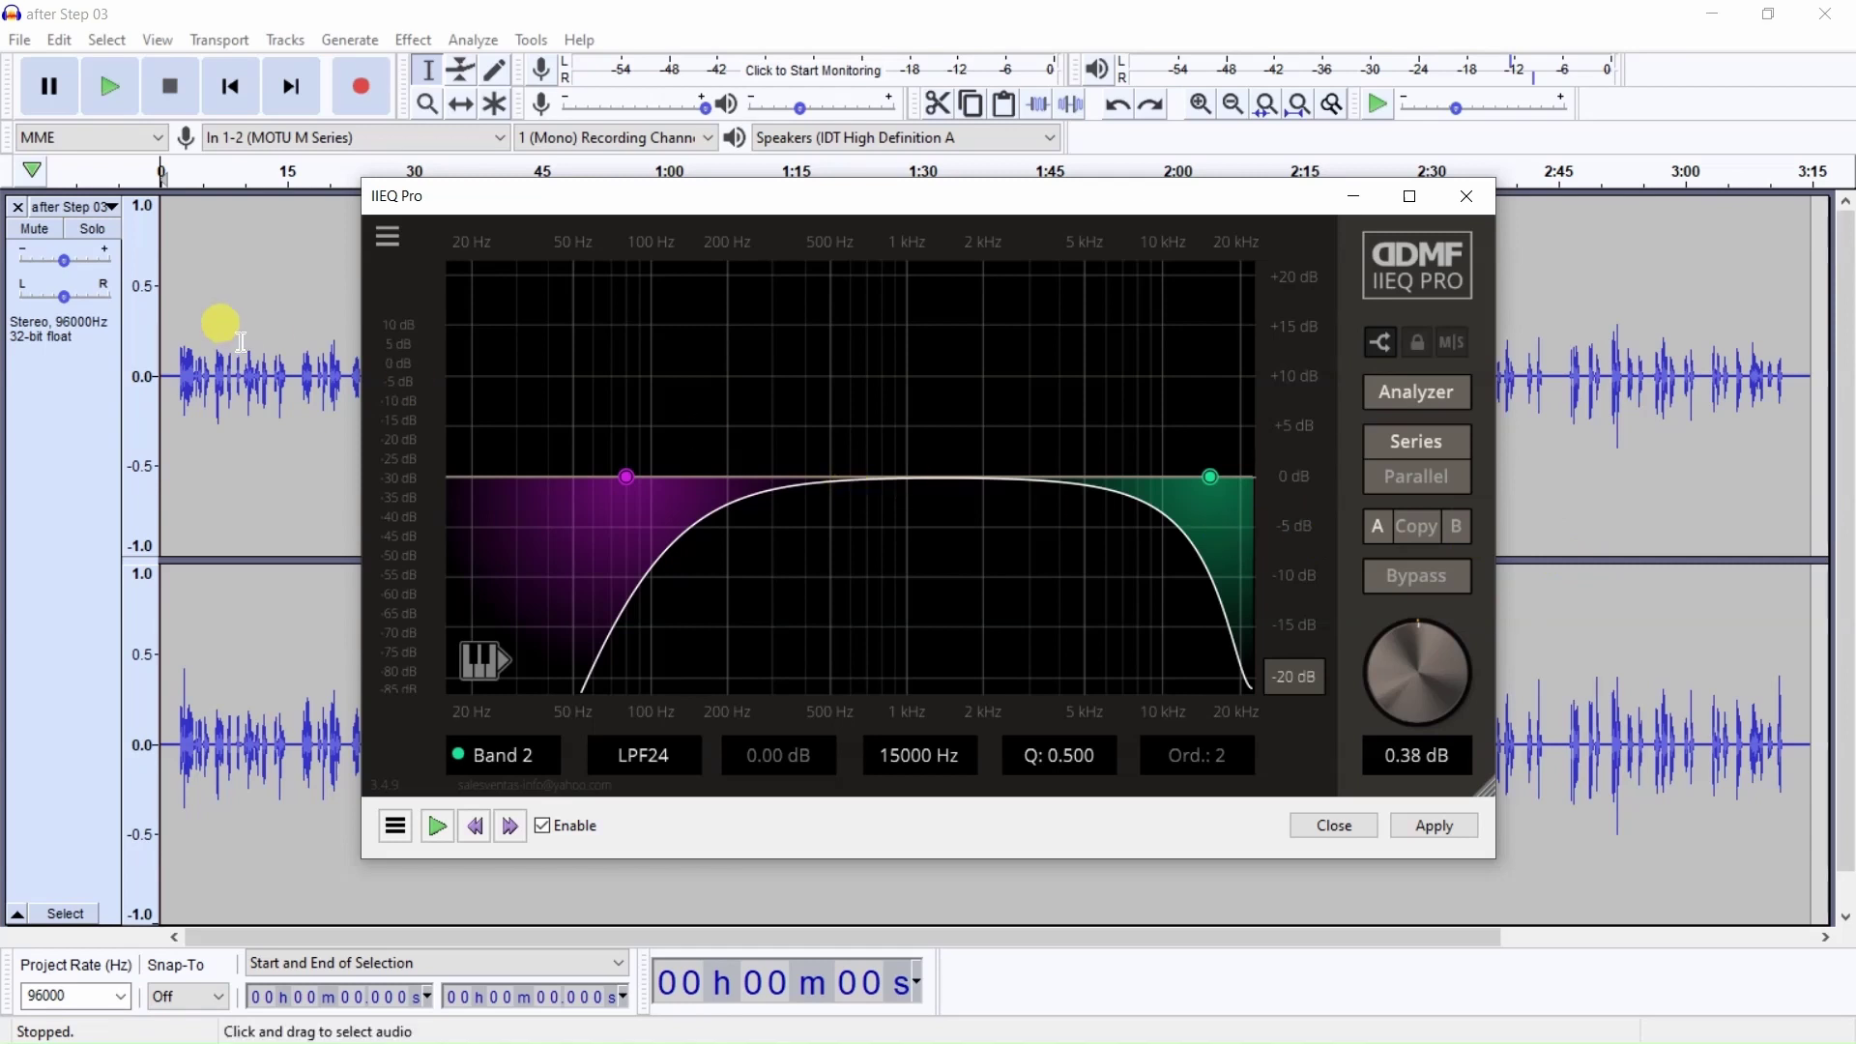
# Play the voice from 2.139 s while toggling the equalizer off and back on
pyautogui.click(181, 370)
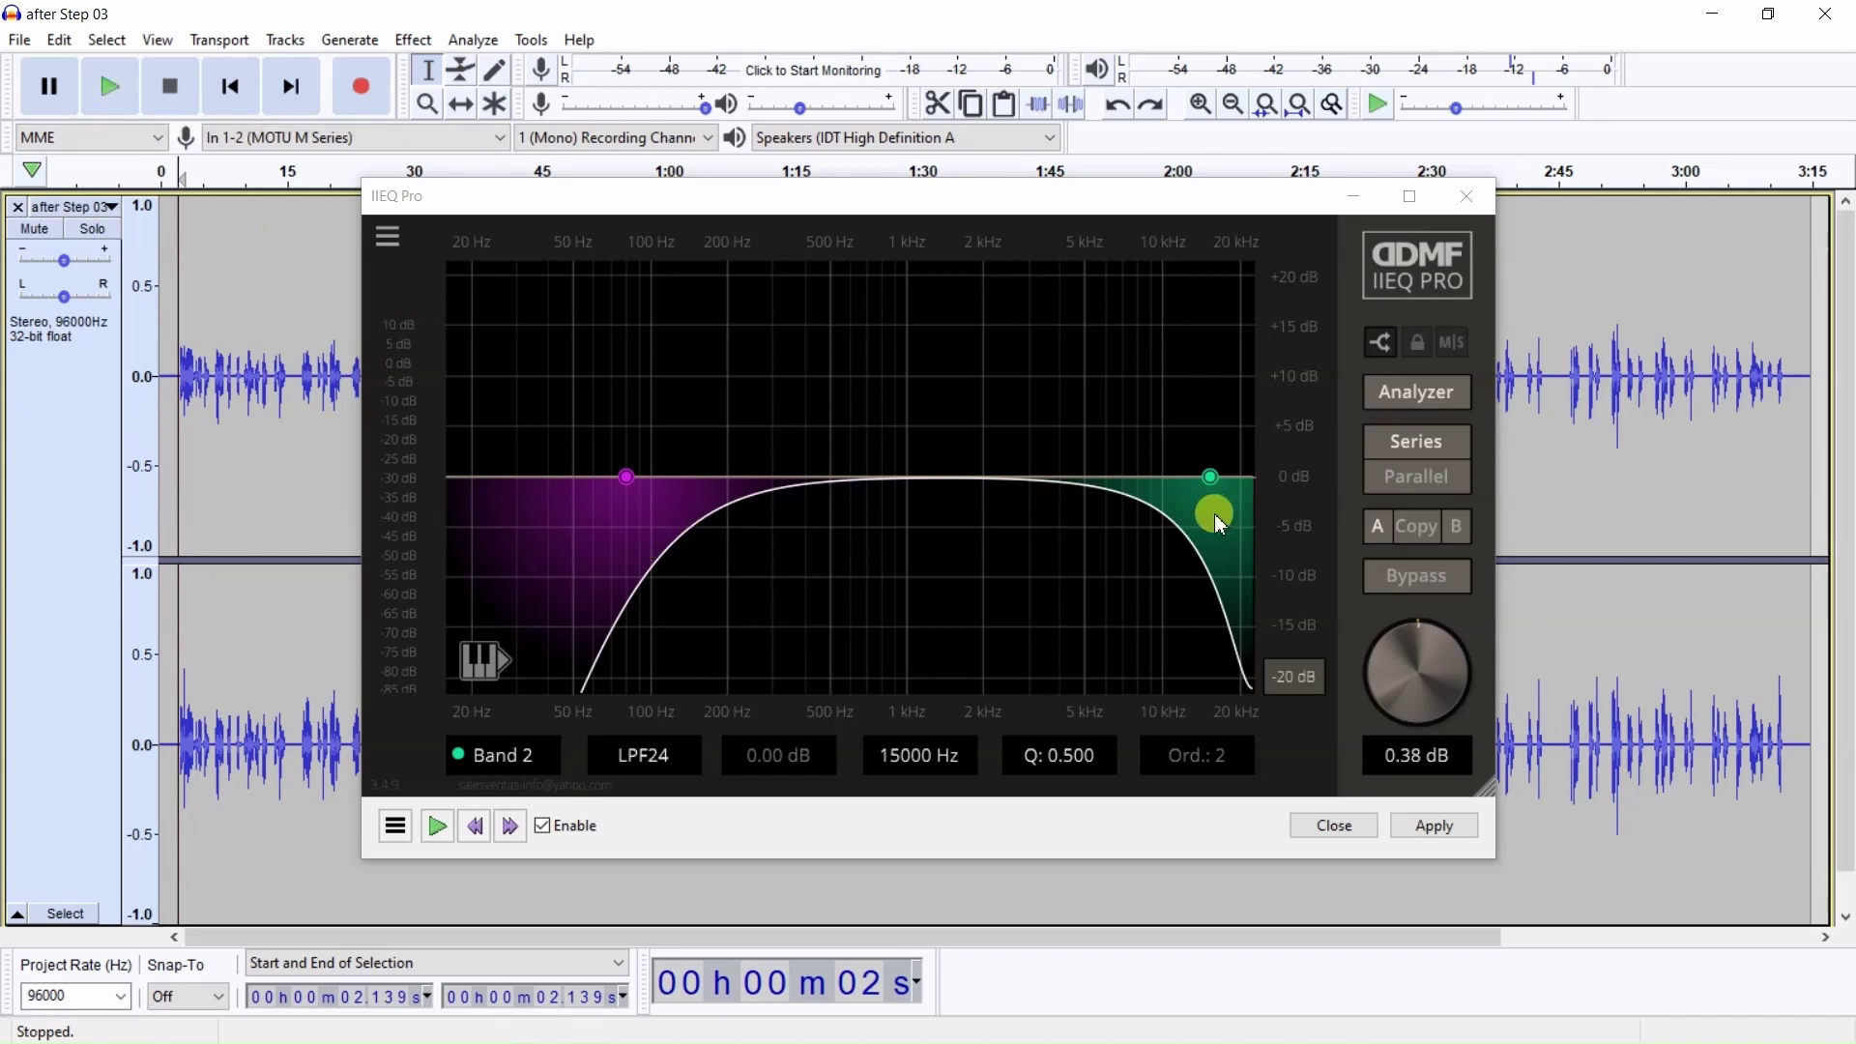
pyautogui.click(113, 89)
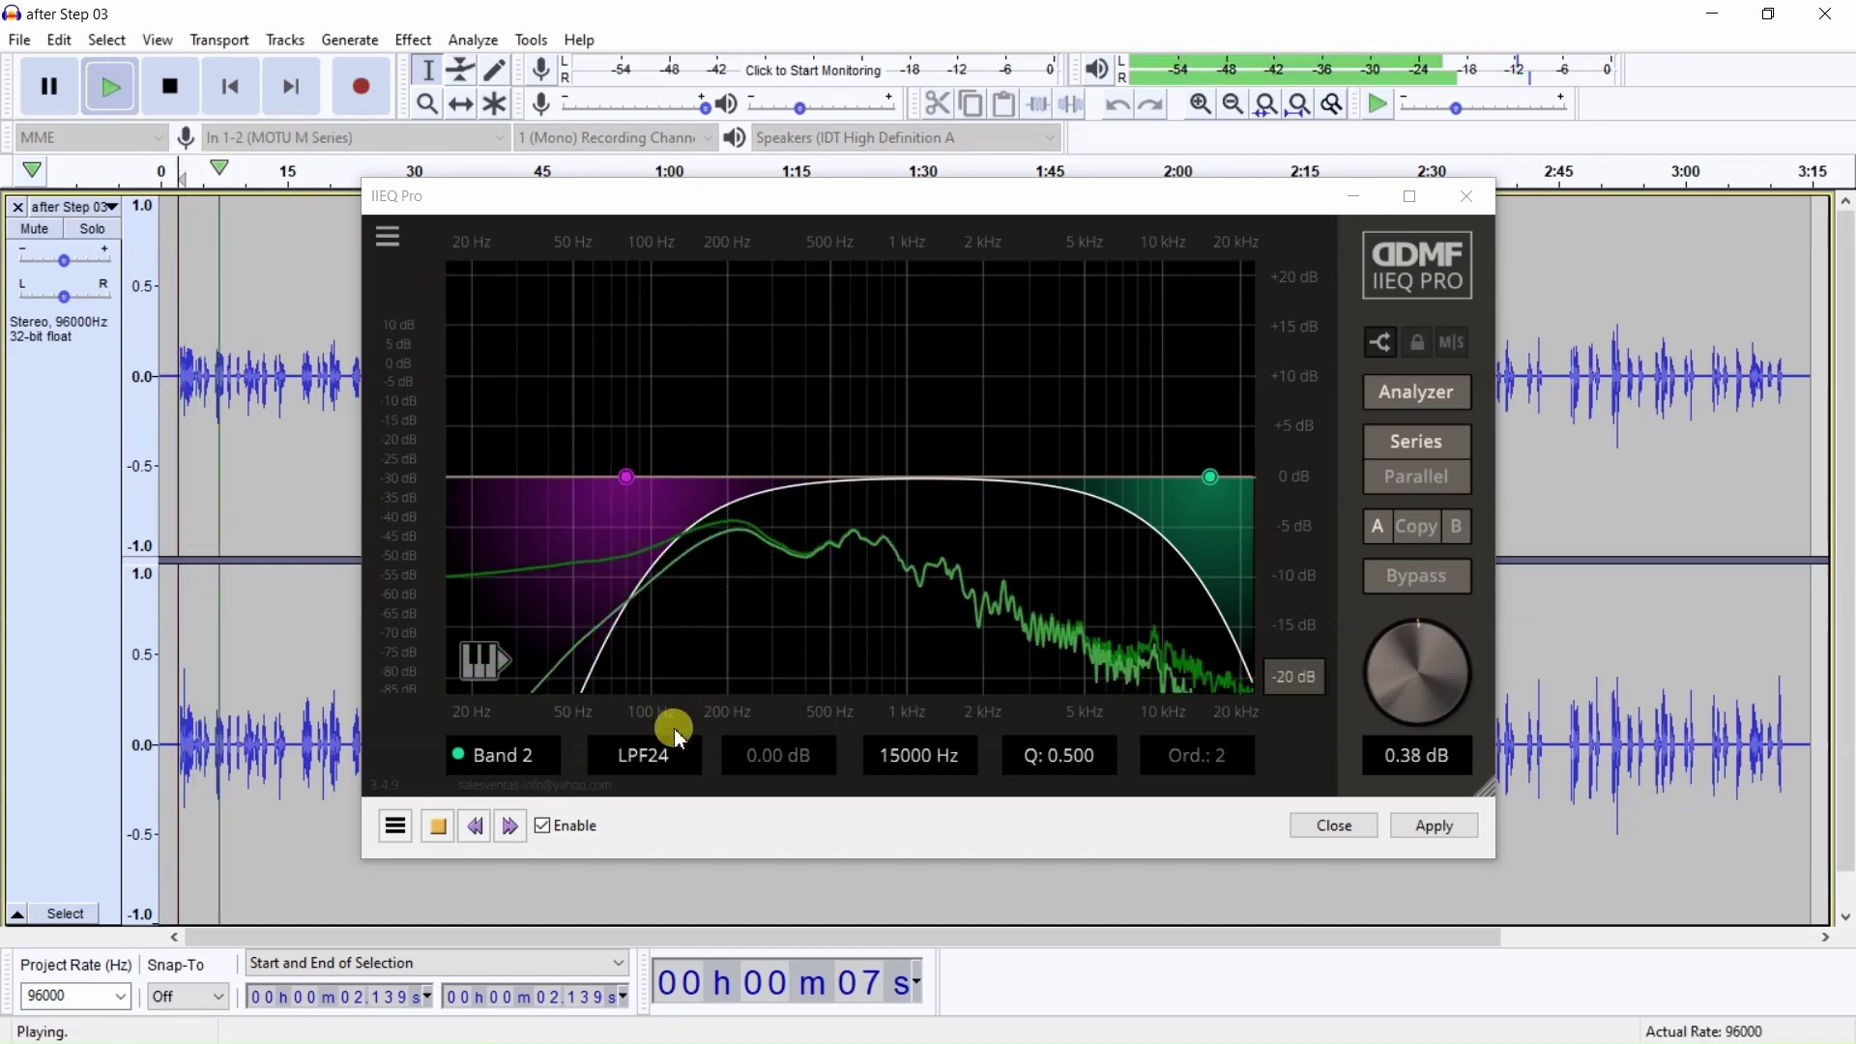
pyautogui.click(547, 830)
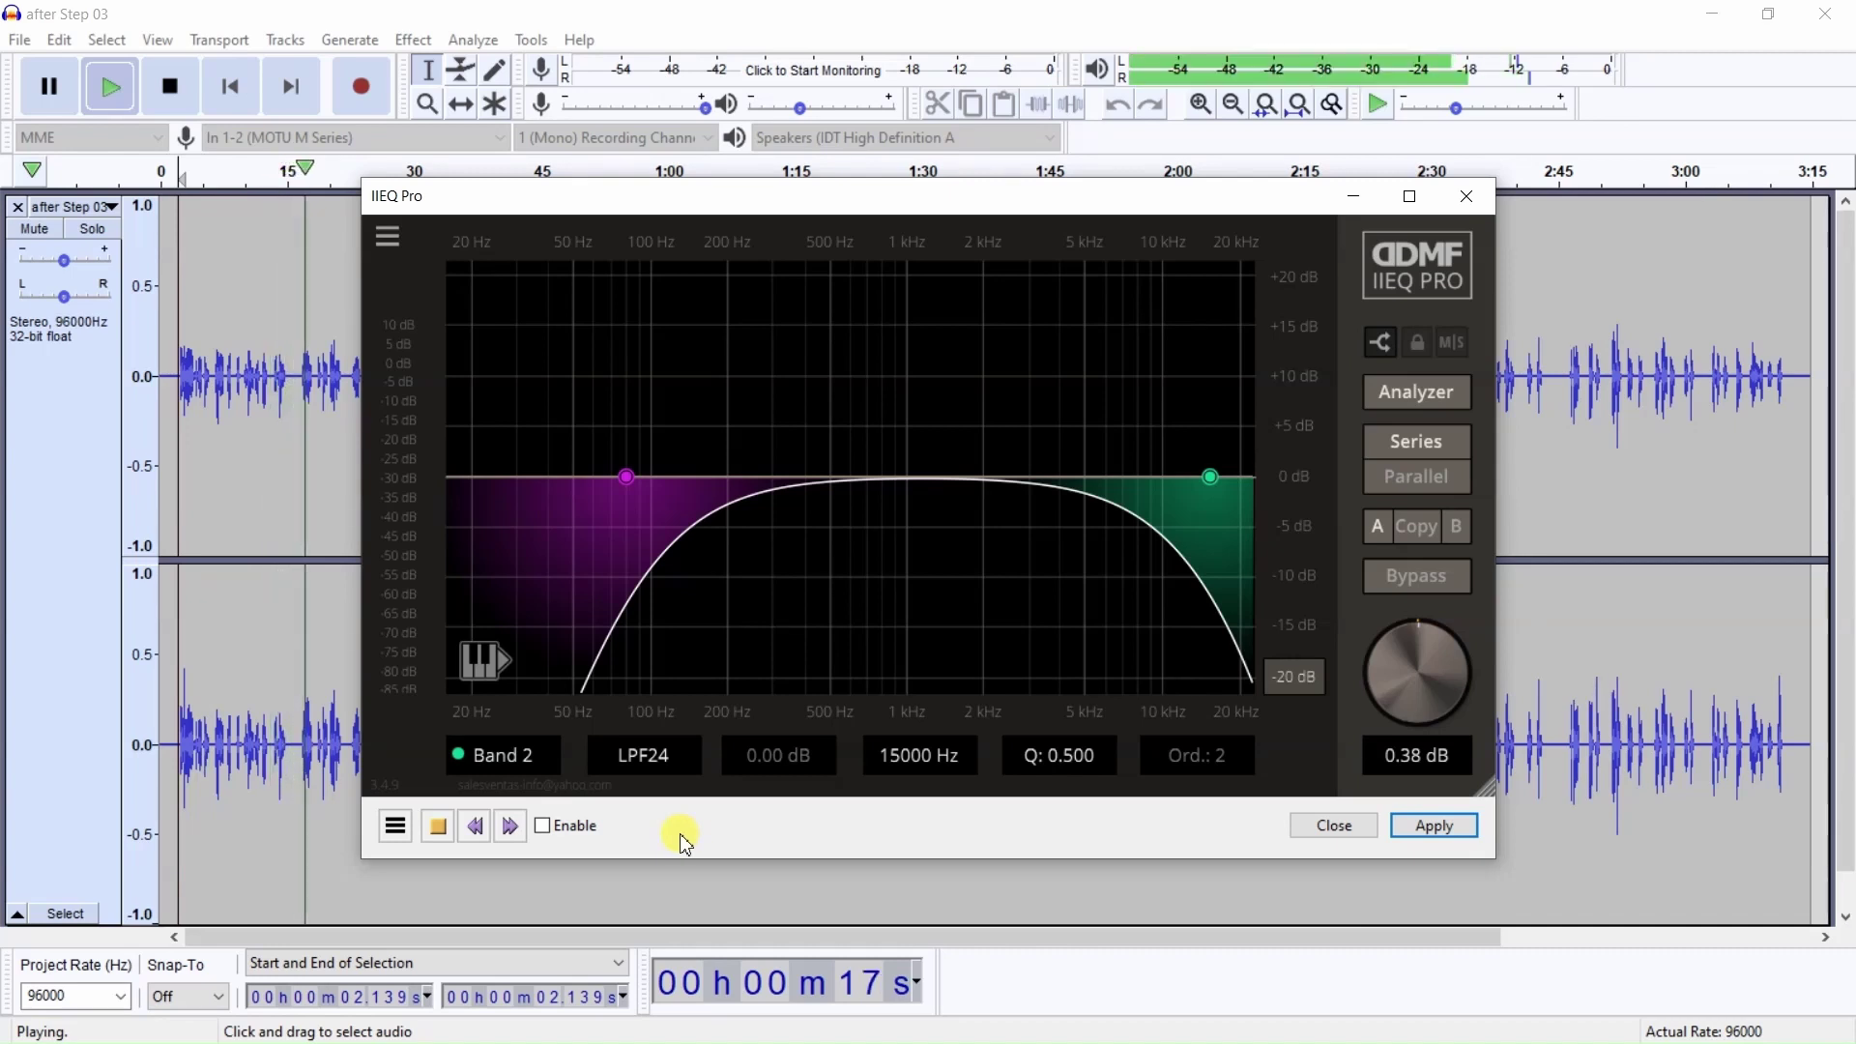
pyautogui.click(557, 829)
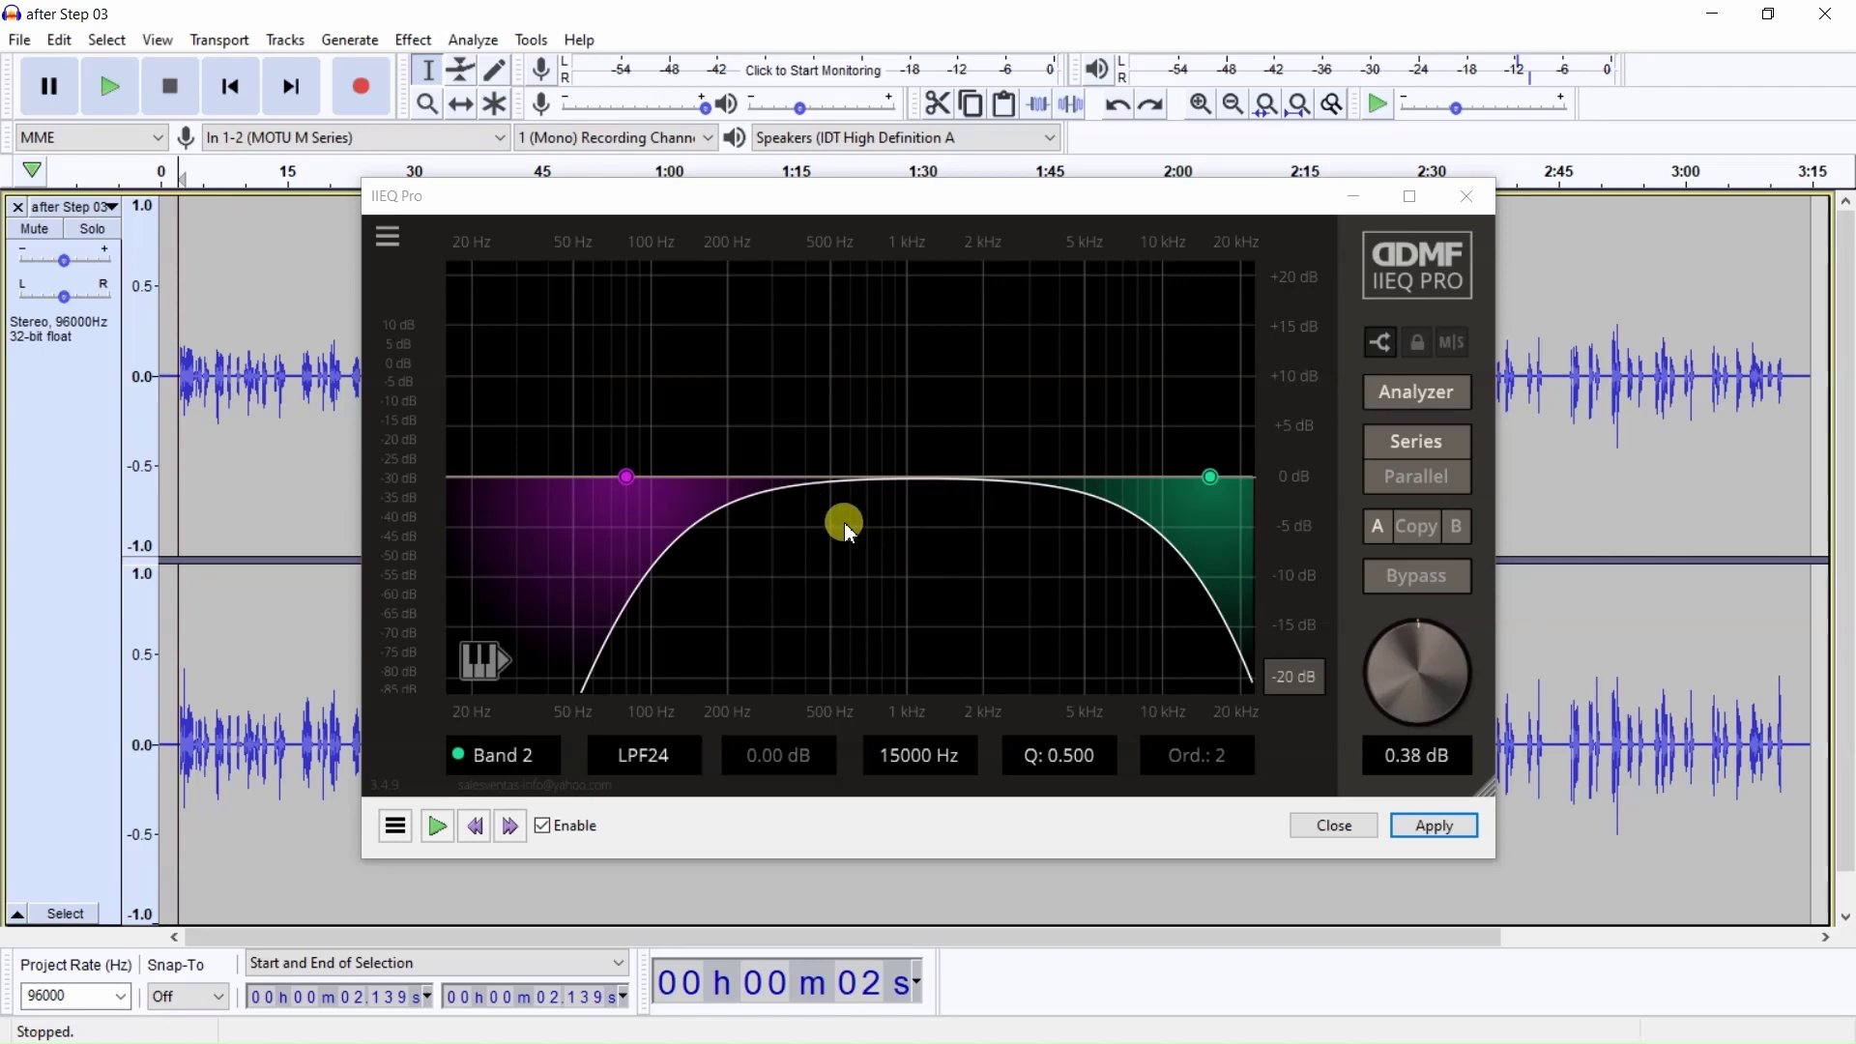
# Add Band 3, narrow its Q to 5.632, and sweep it to a -7.37 dB cut at 199 Hz
pyautogui.doubleClick(798, 473)
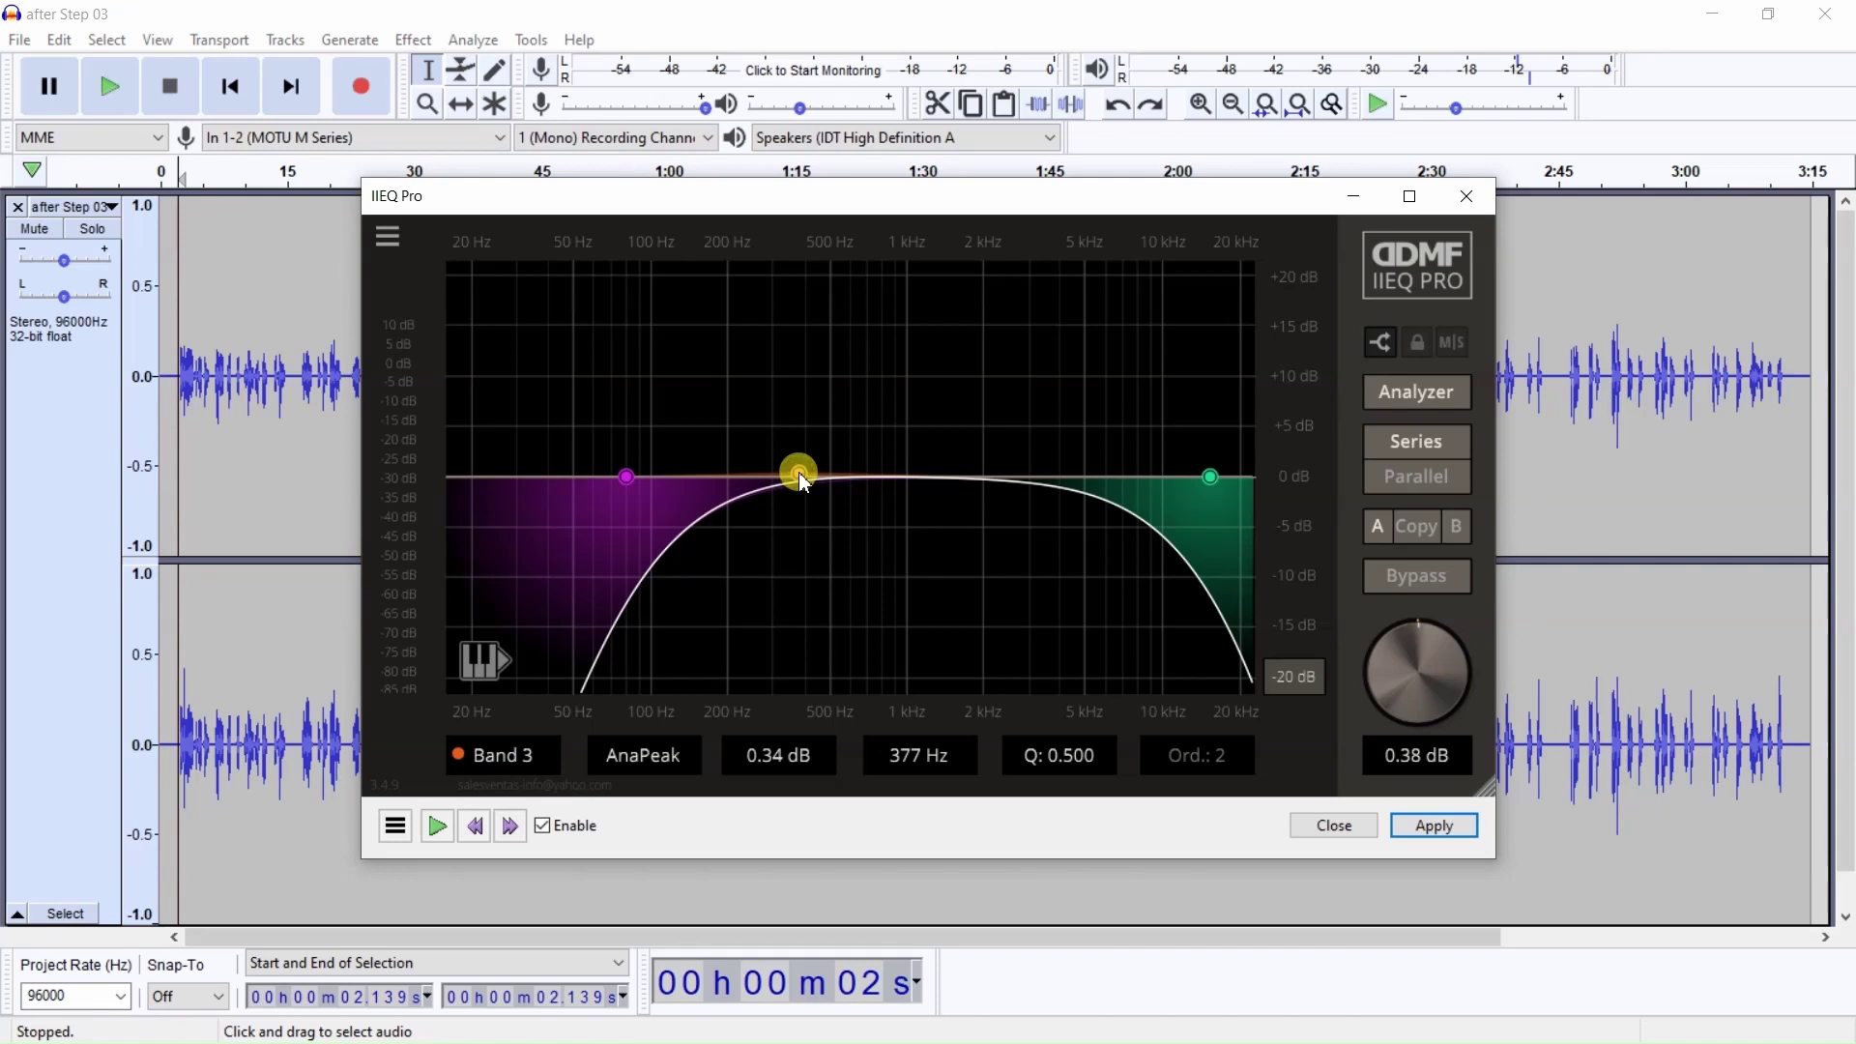
pyautogui.moveTo(799, 472); pyautogui.dragTo(792, 373)
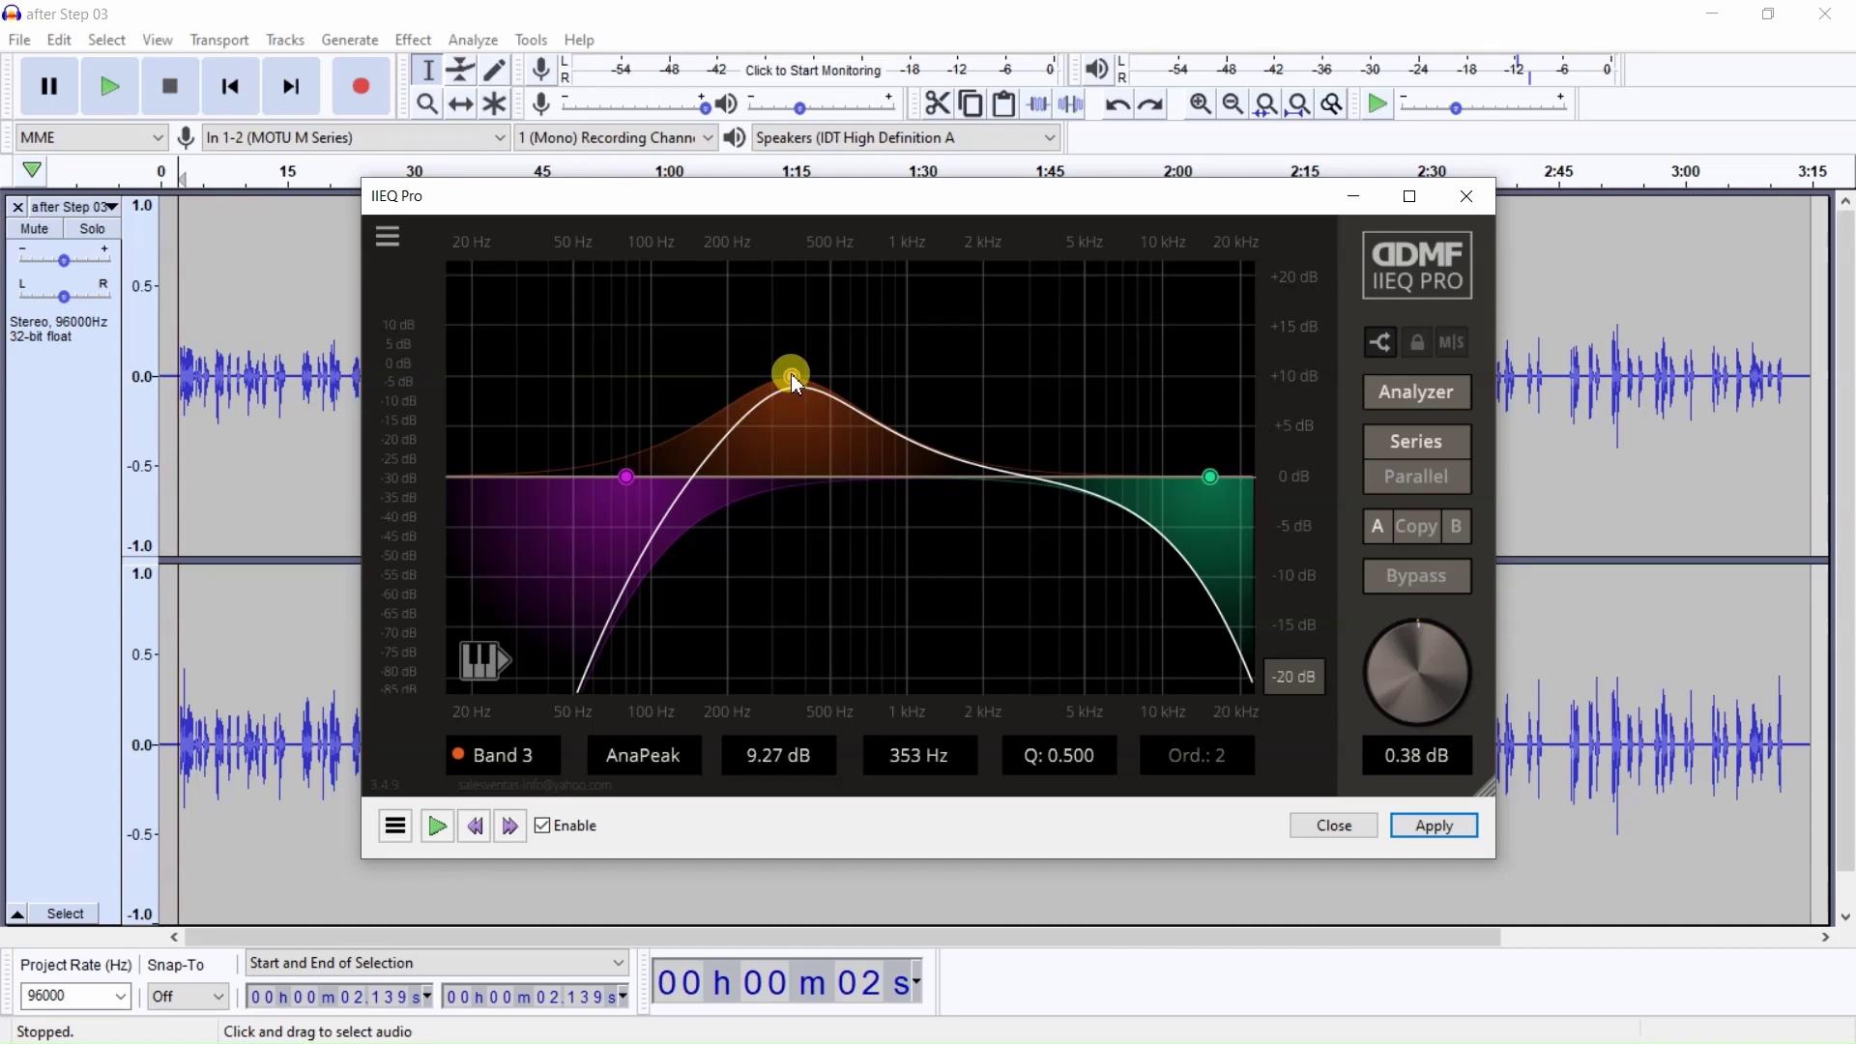
pyautogui.scroll(-1, 791, 373)
pyautogui.scroll(5, 793, 379)
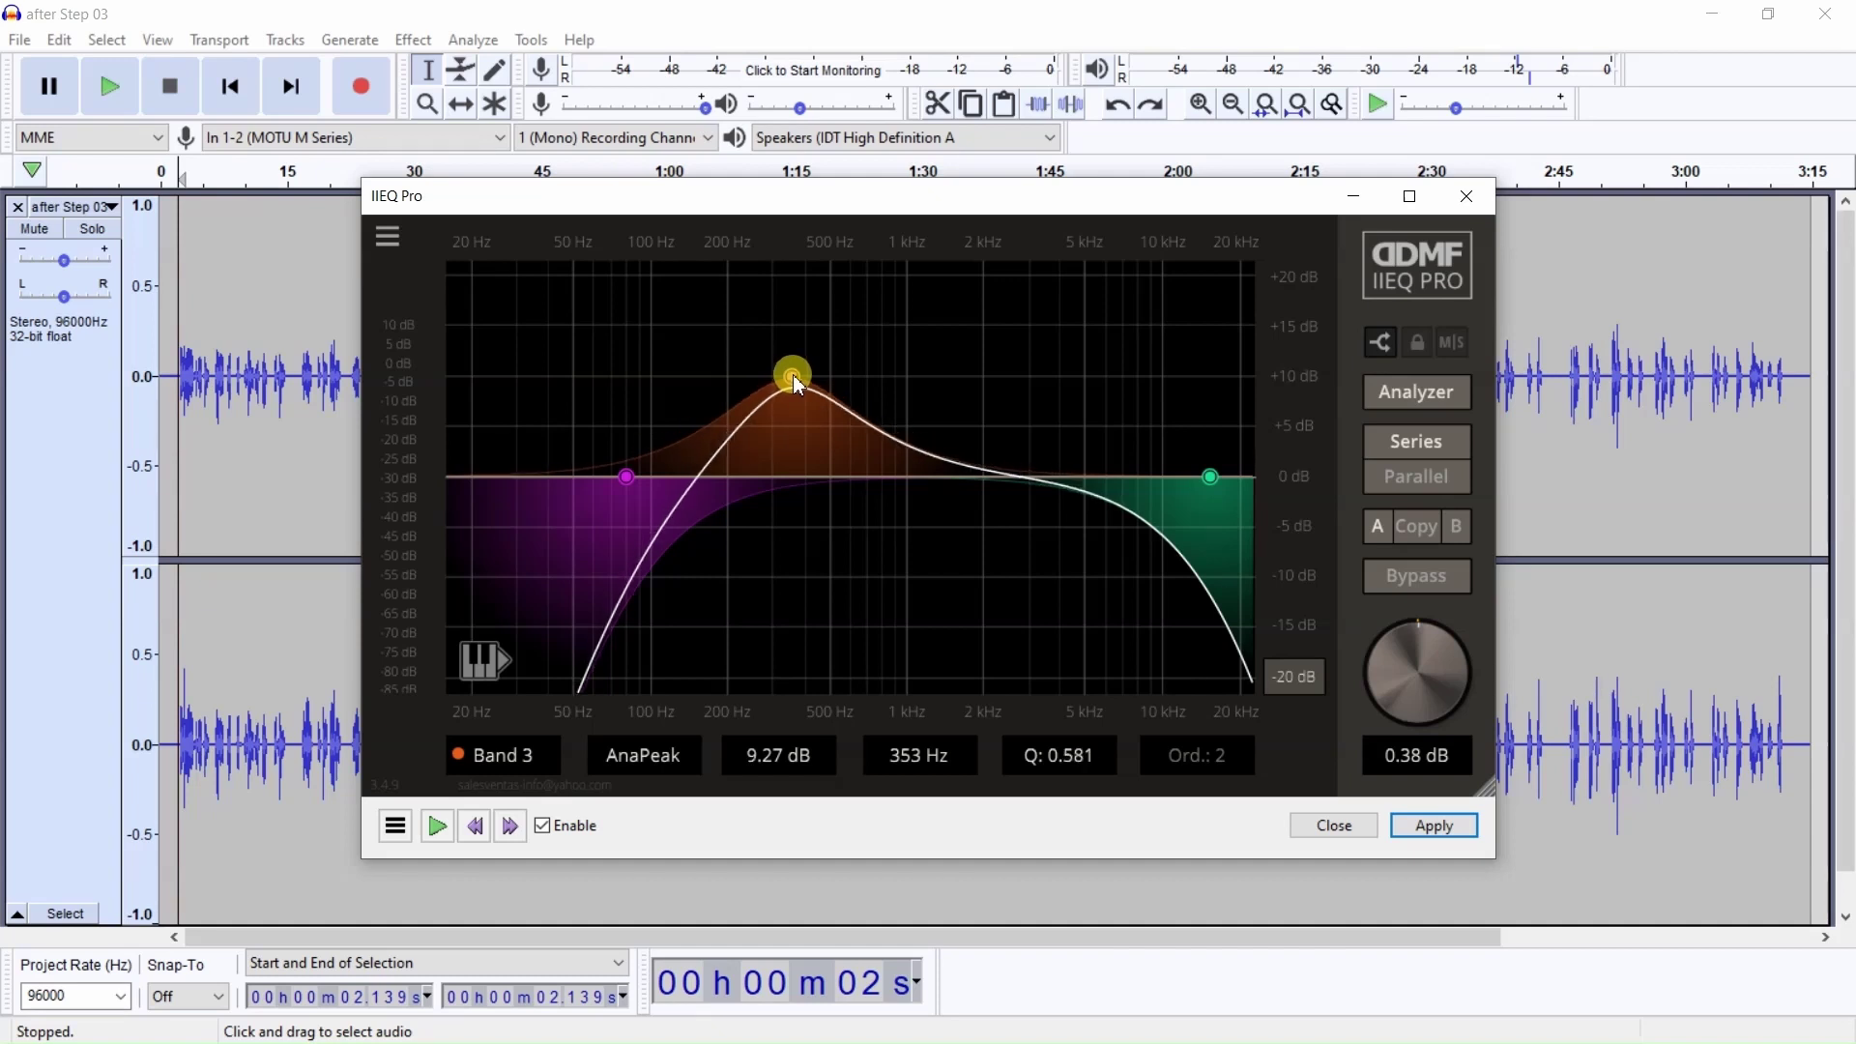
pyautogui.scroll(8, 796, 385)
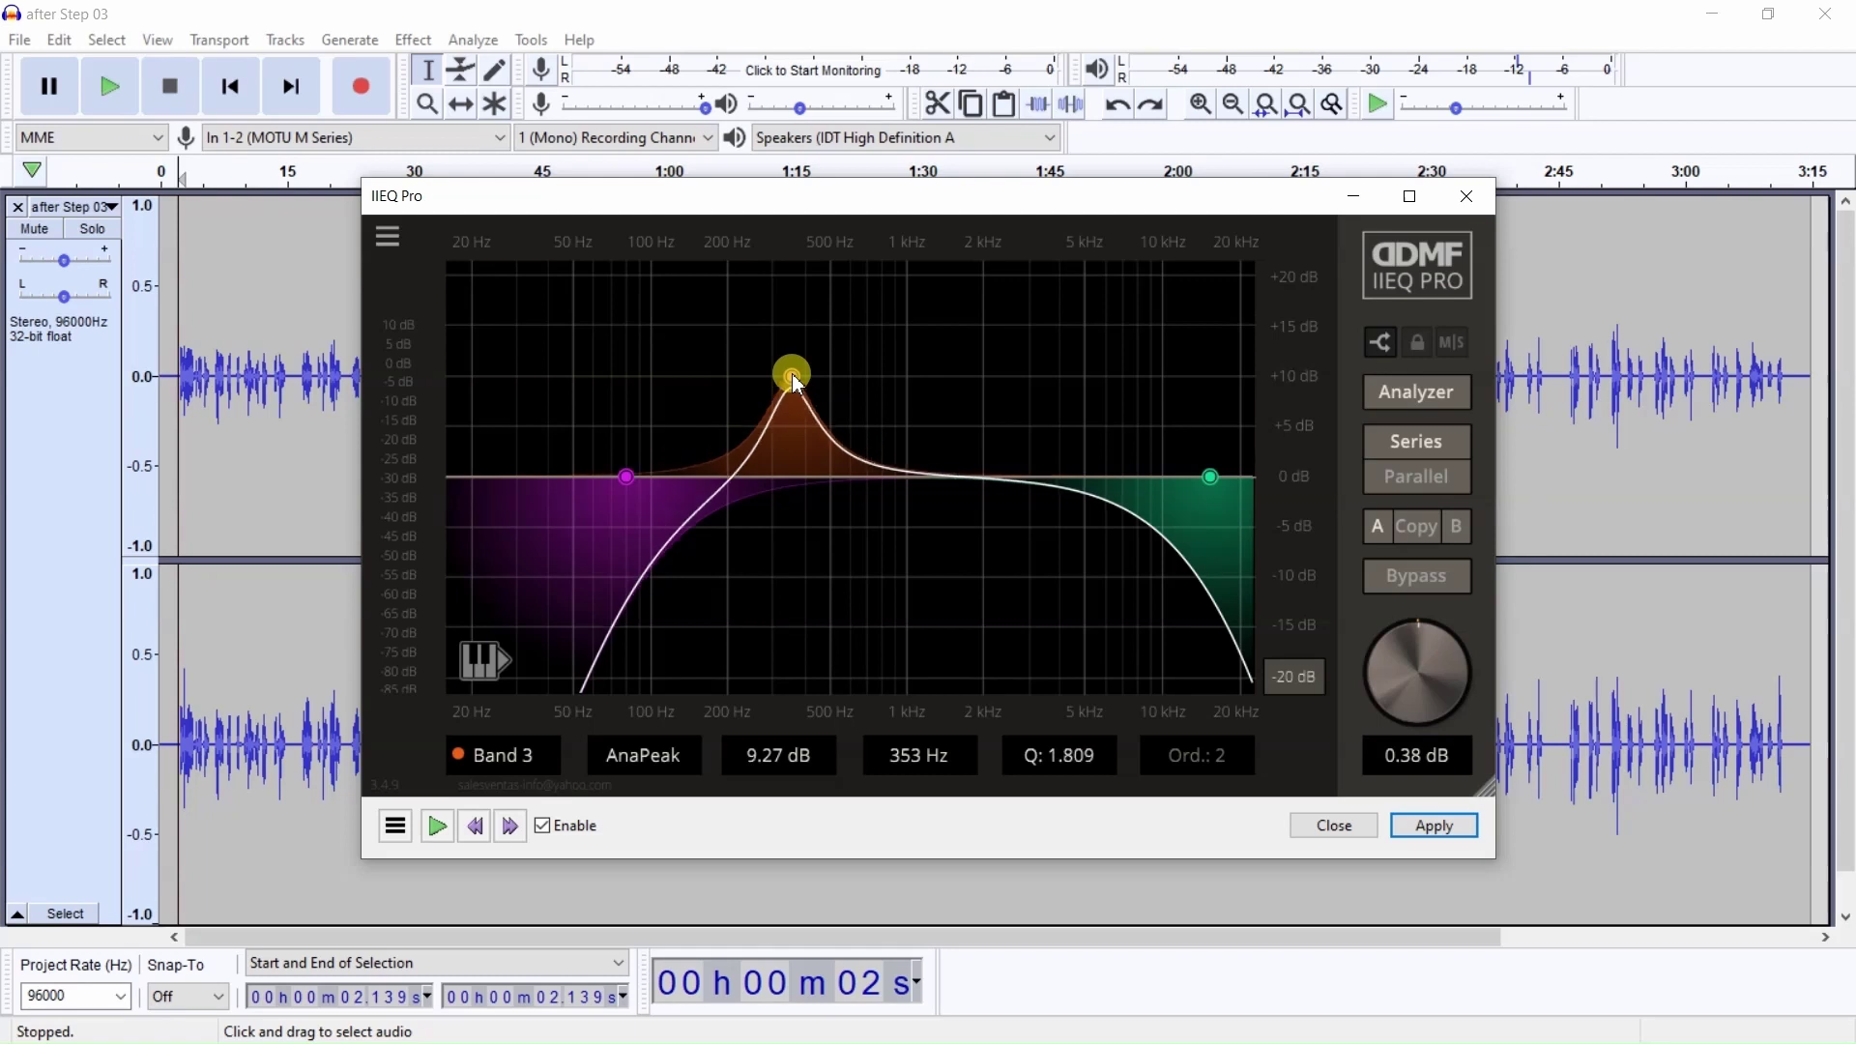
pyautogui.scroll(3, 796, 384)
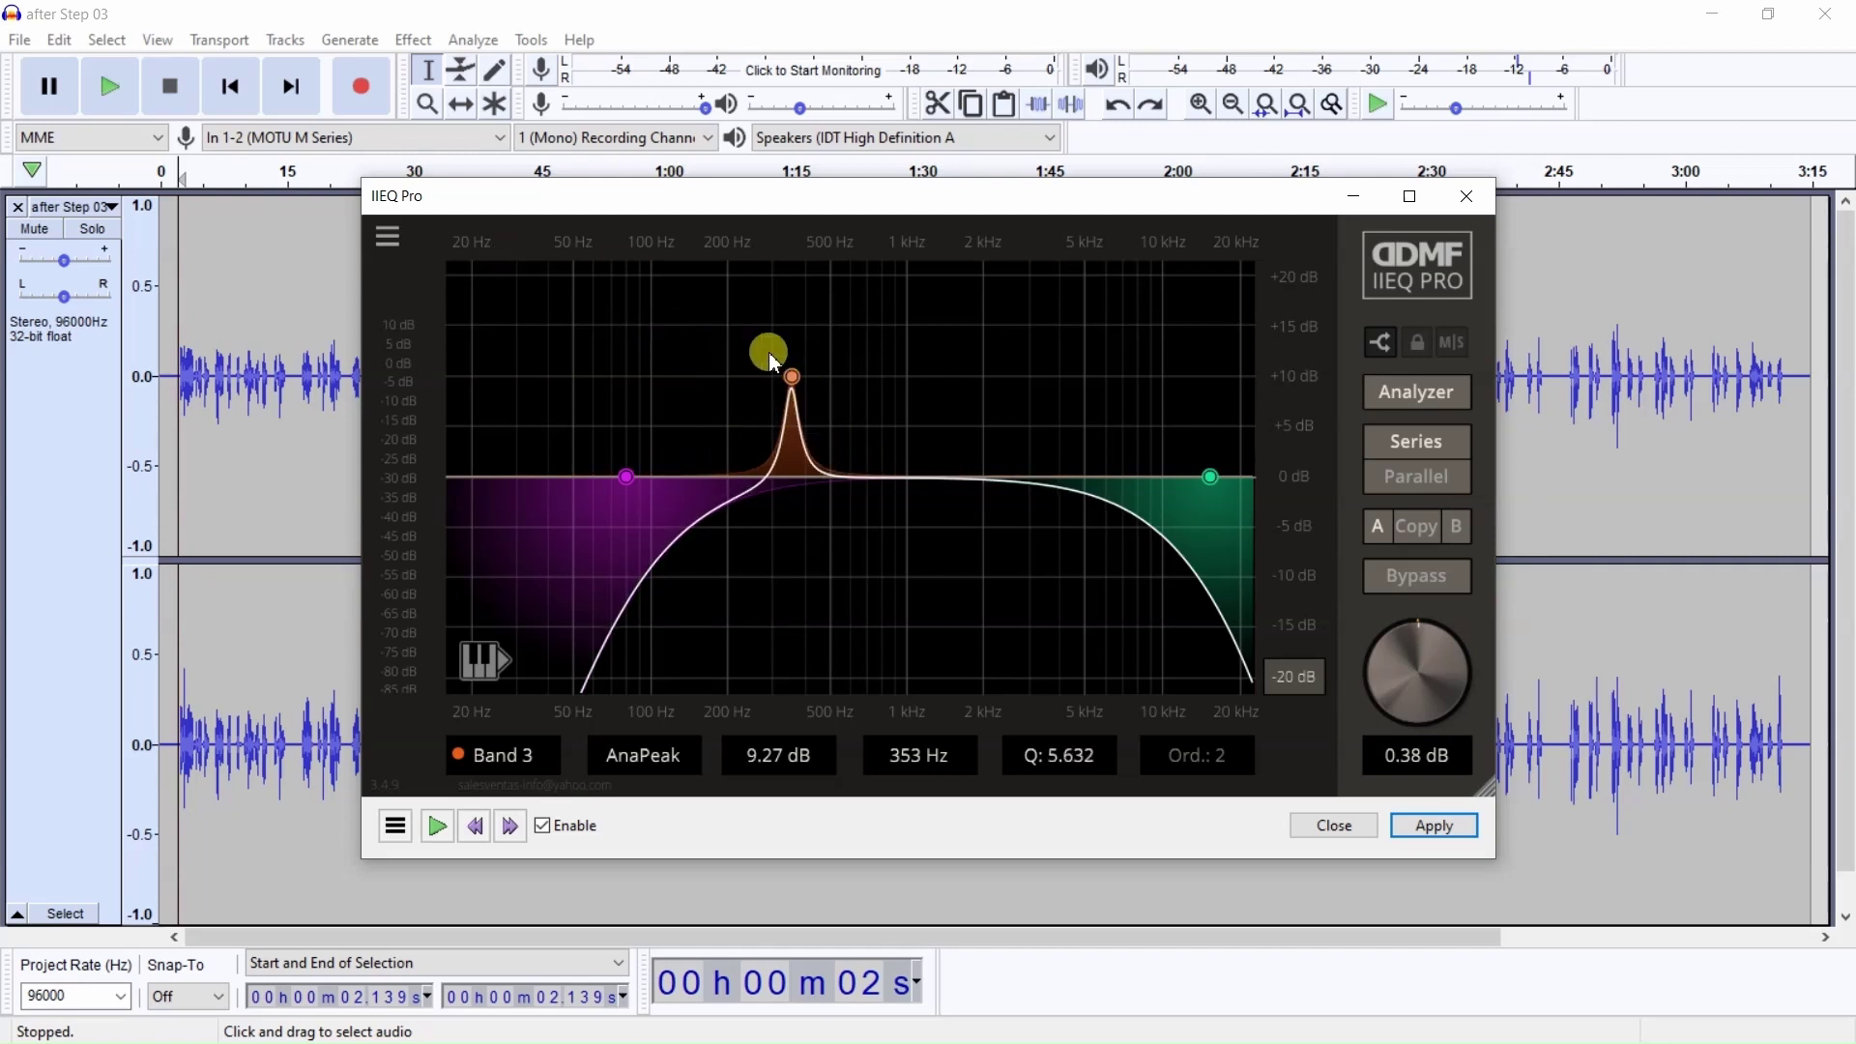
pyautogui.moveTo(794, 373); pyautogui.dragTo(735, 565)
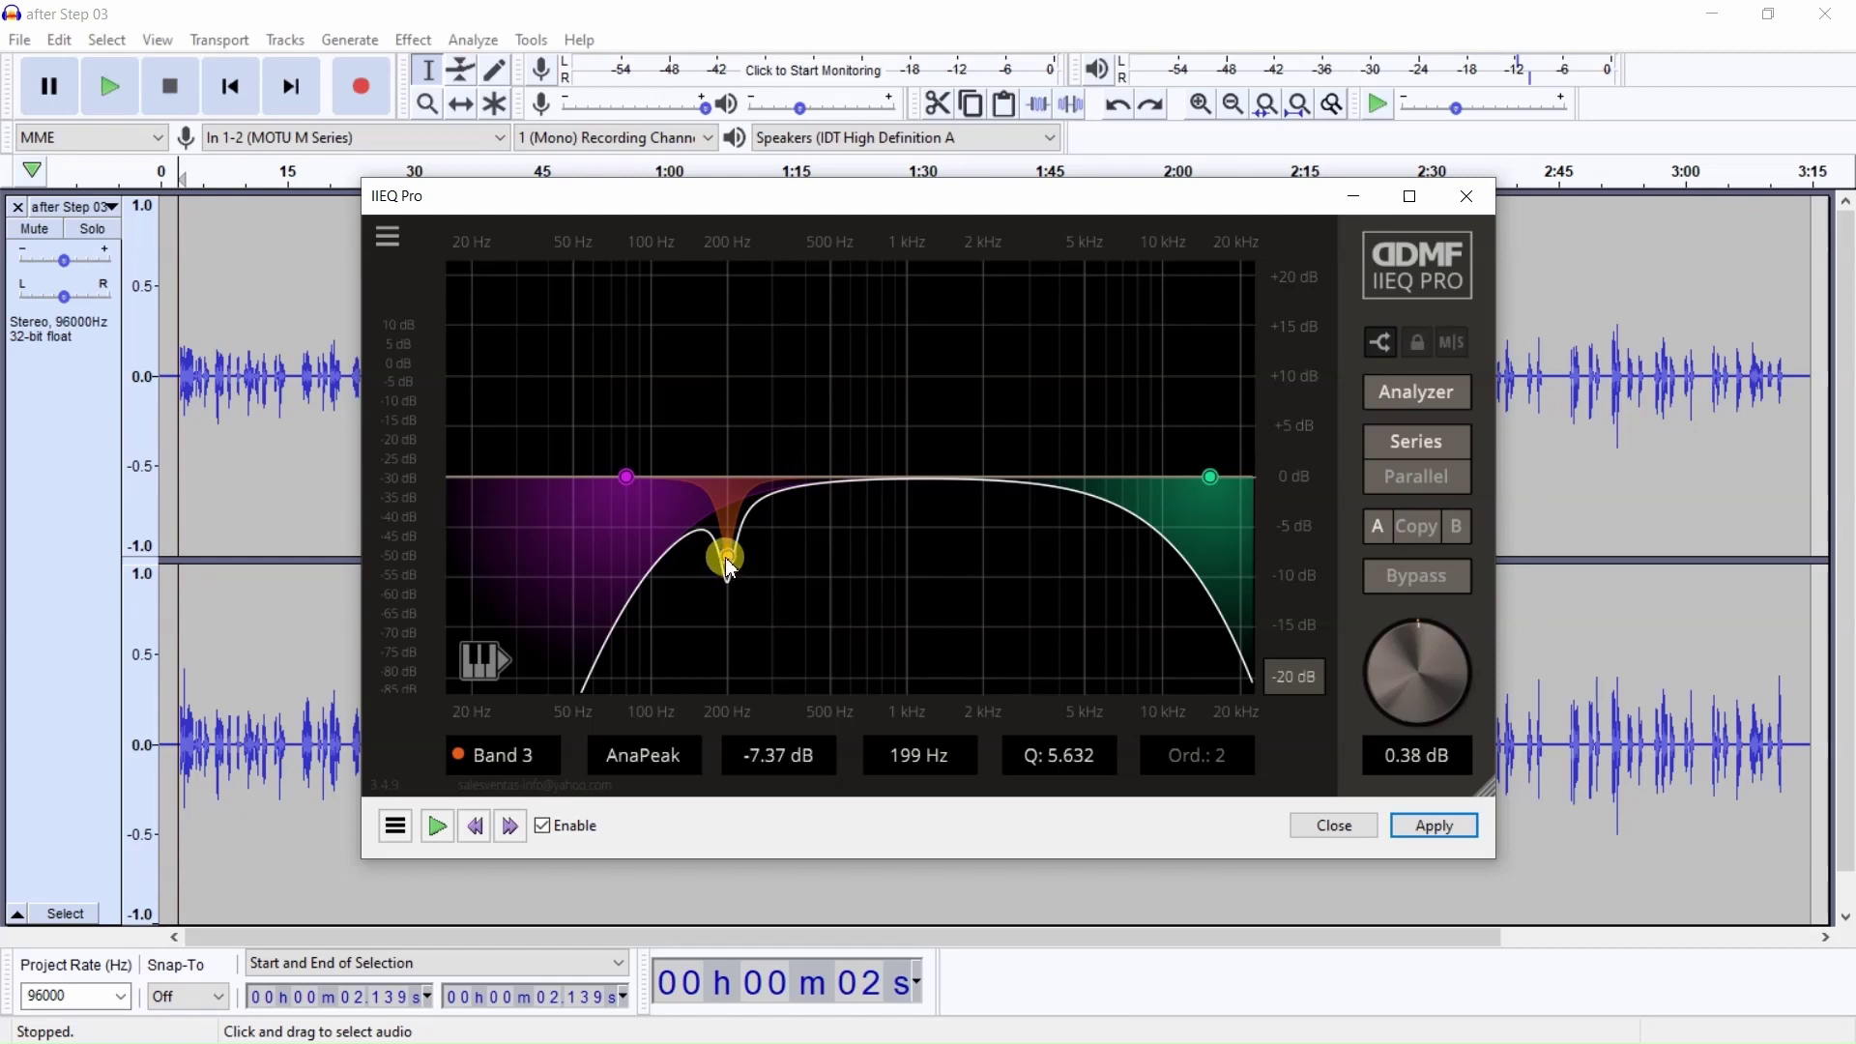
# Sweep Band 3 between about 195 and 255 Hz, ending nearly flat at -0.22 dB, 255 Hz
pyautogui.moveTo(731, 563); pyautogui.dragTo(739, 389)
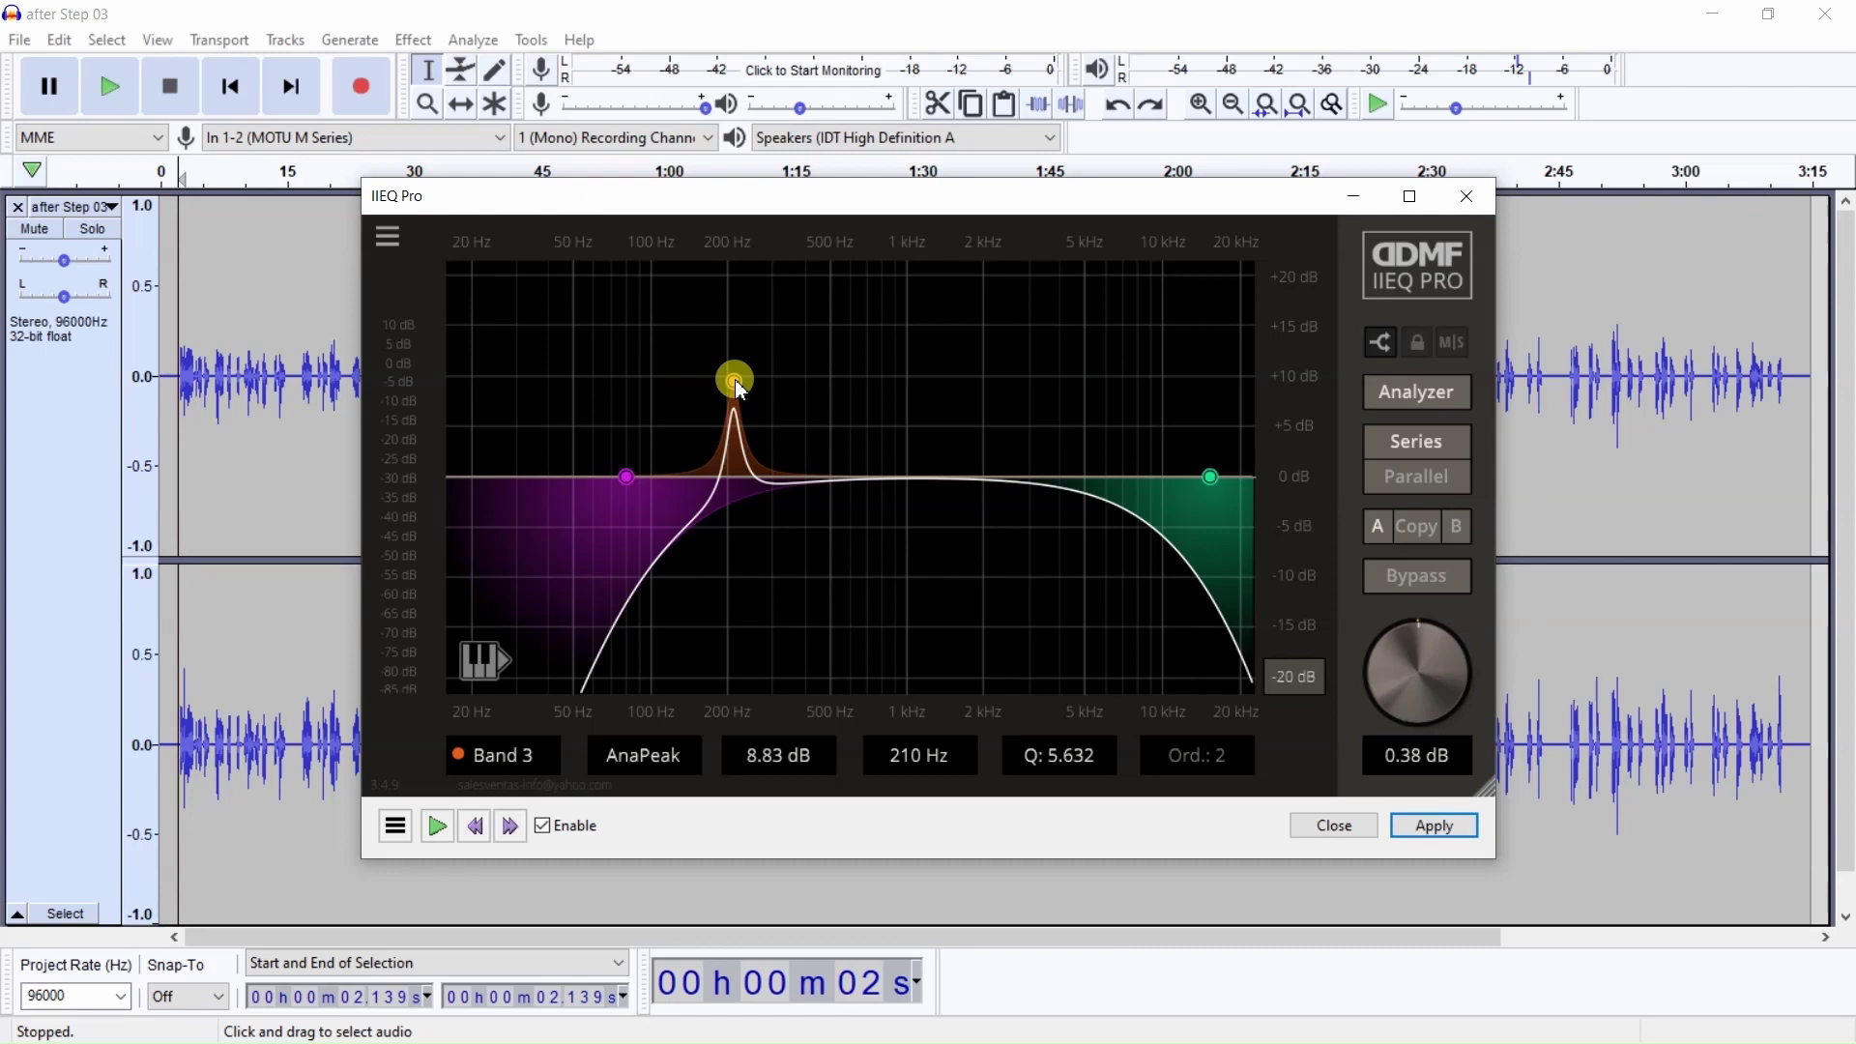
pyautogui.moveTo(740, 390); pyautogui.dragTo(737, 554)
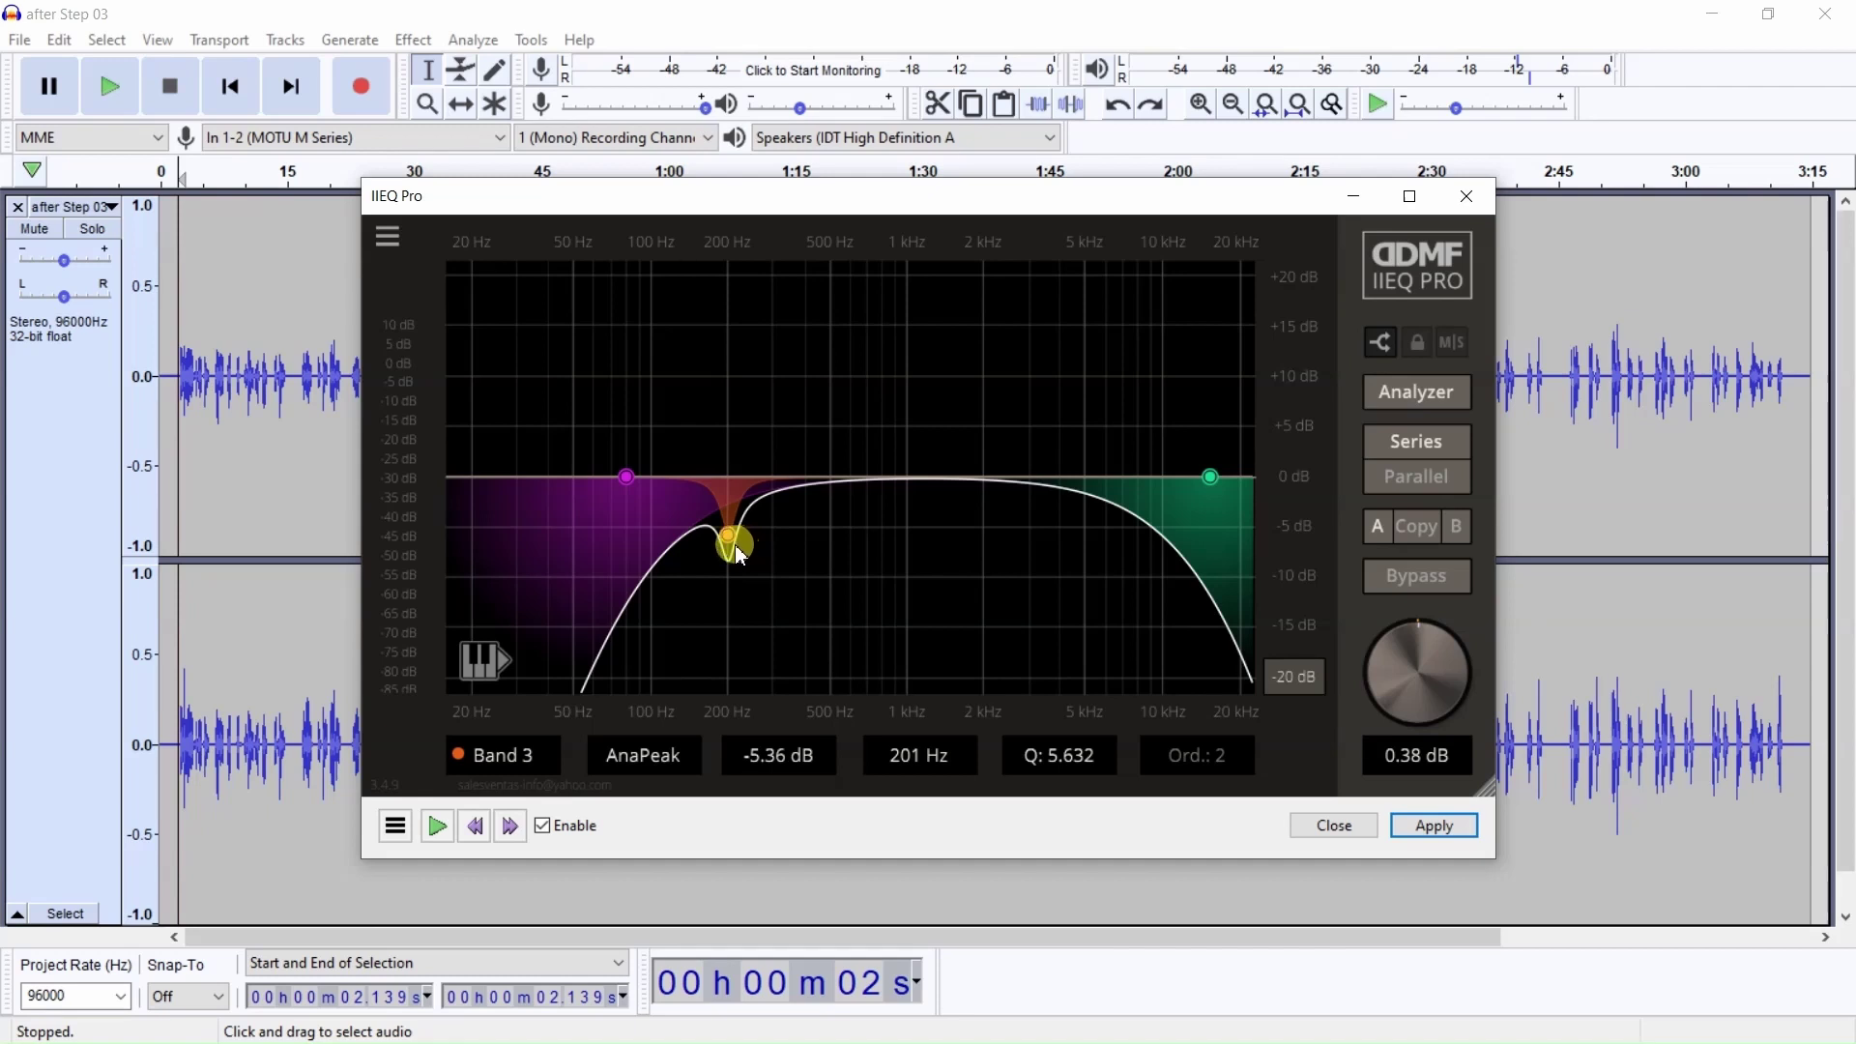
pyautogui.moveTo(734, 544); pyautogui.dragTo(731, 431)
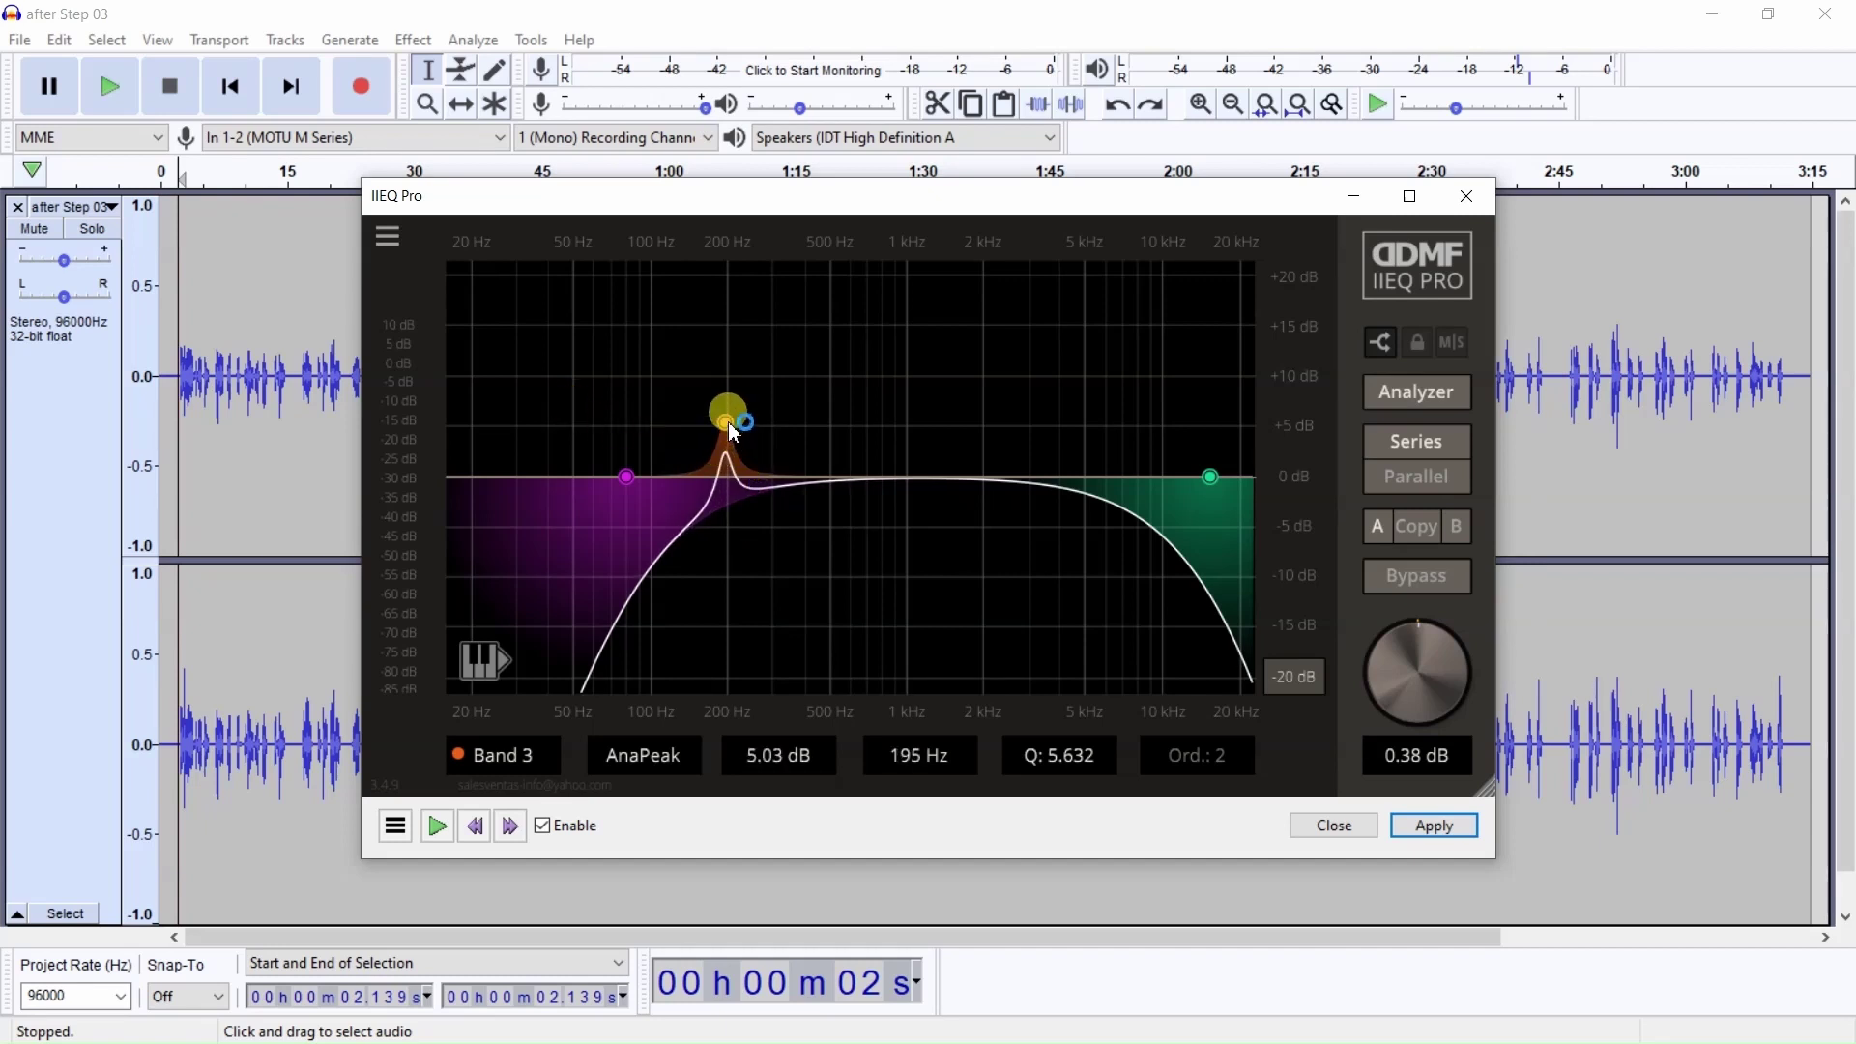
pyautogui.moveTo(735, 413); pyautogui.dragTo(759, 477)
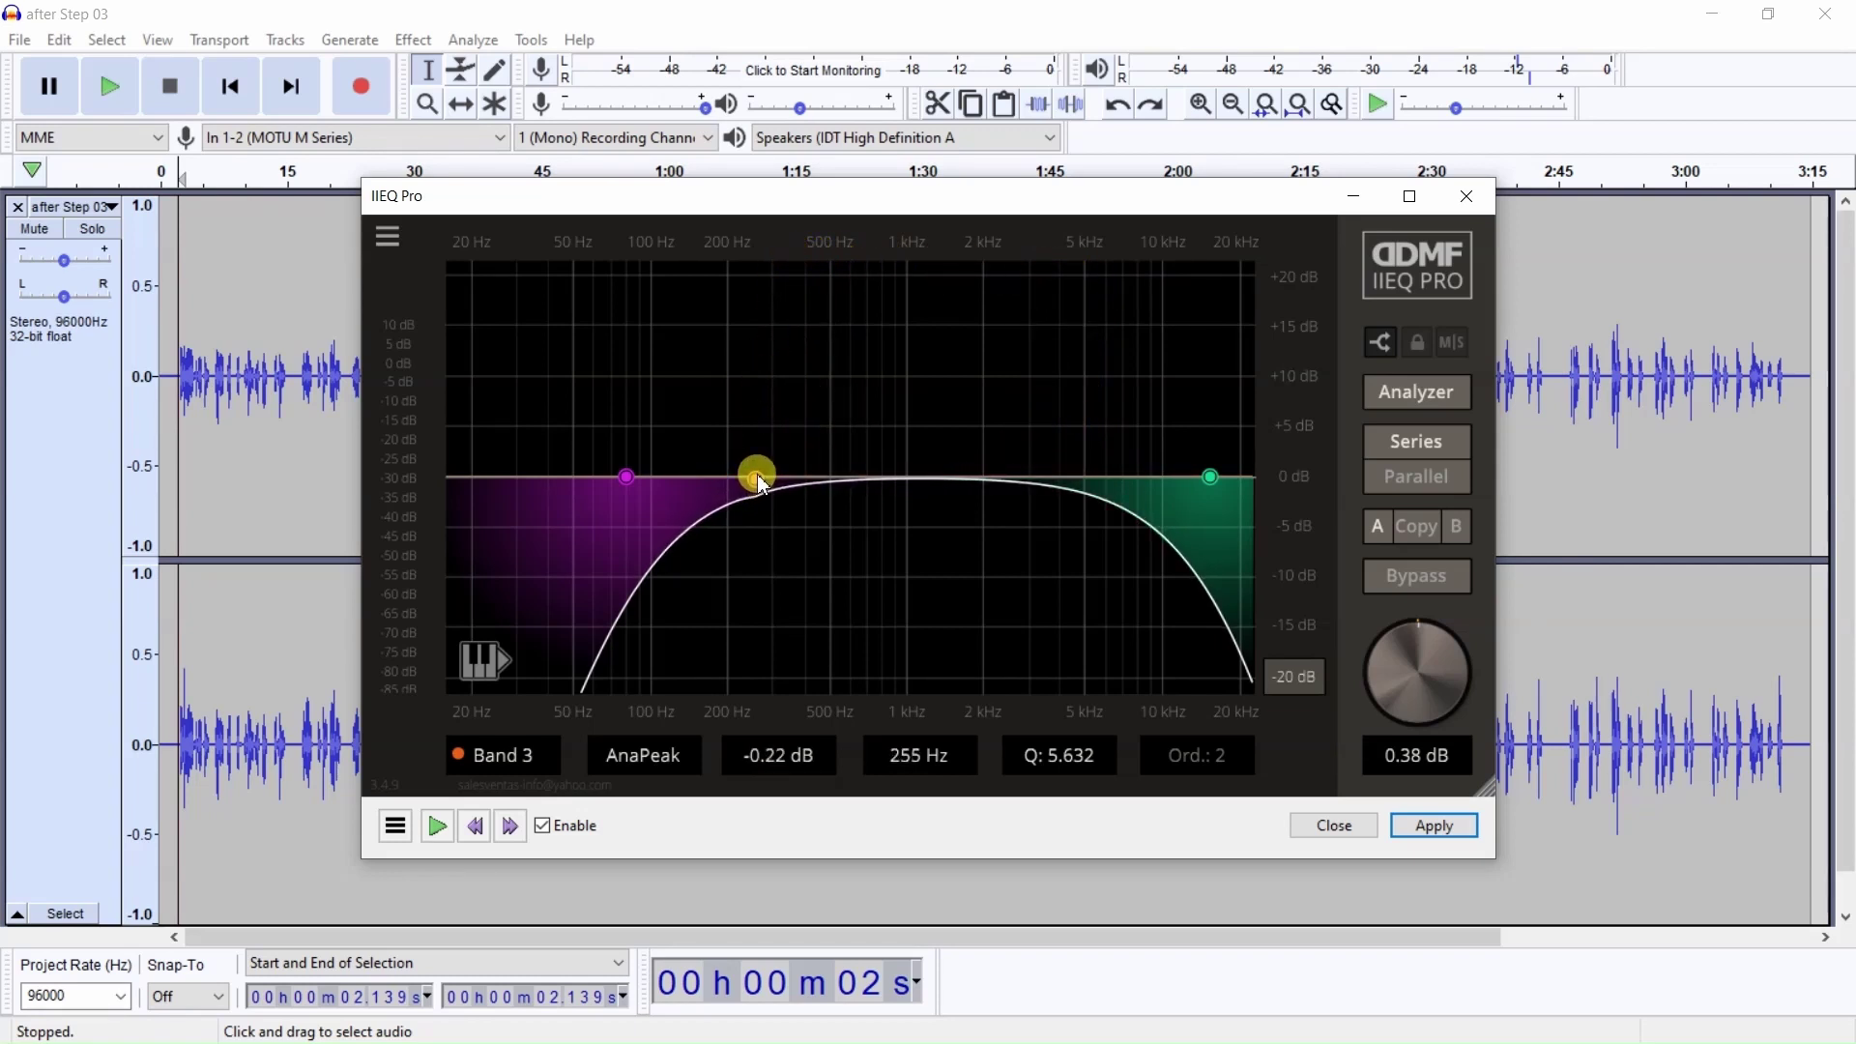
# With the voice playing, set Band 3 to a -6.93 dB cut at 224 Hz with Q 4.207
pyautogui.click(118, 97)
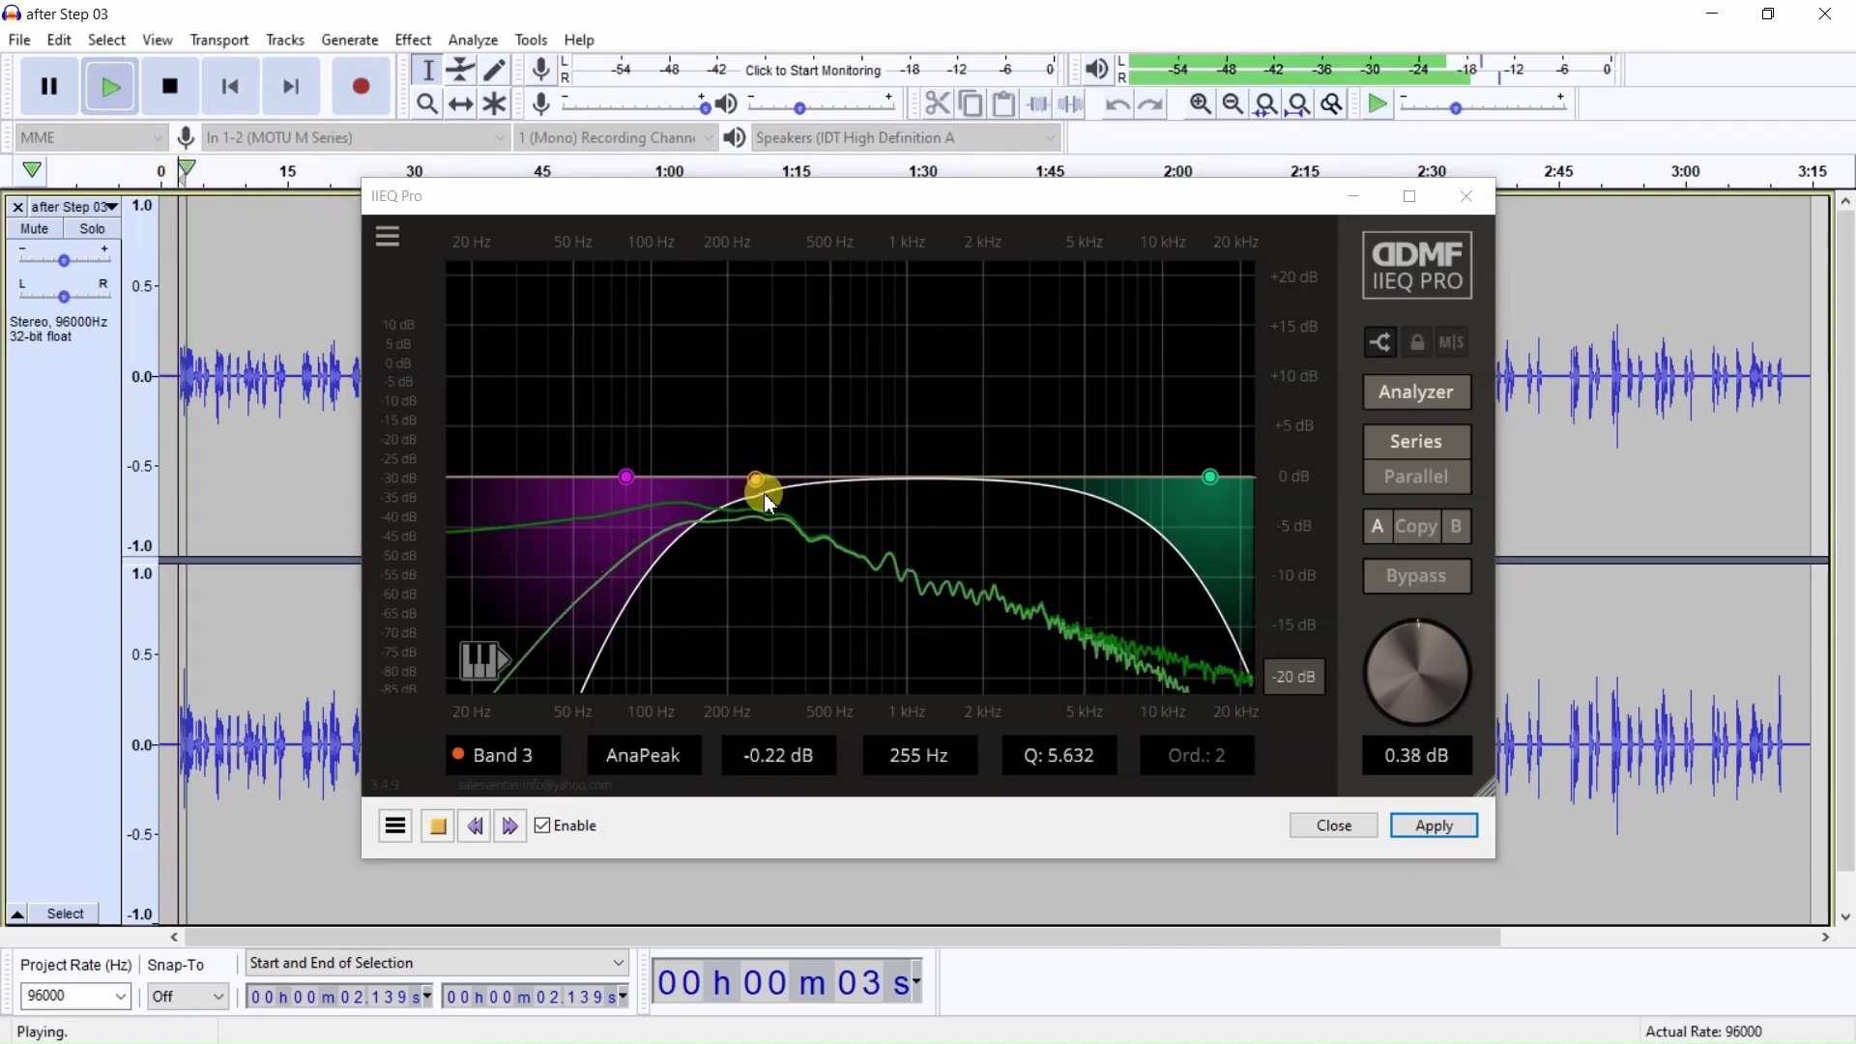
pyautogui.moveTo(765, 495); pyautogui.dragTo(741, 257)
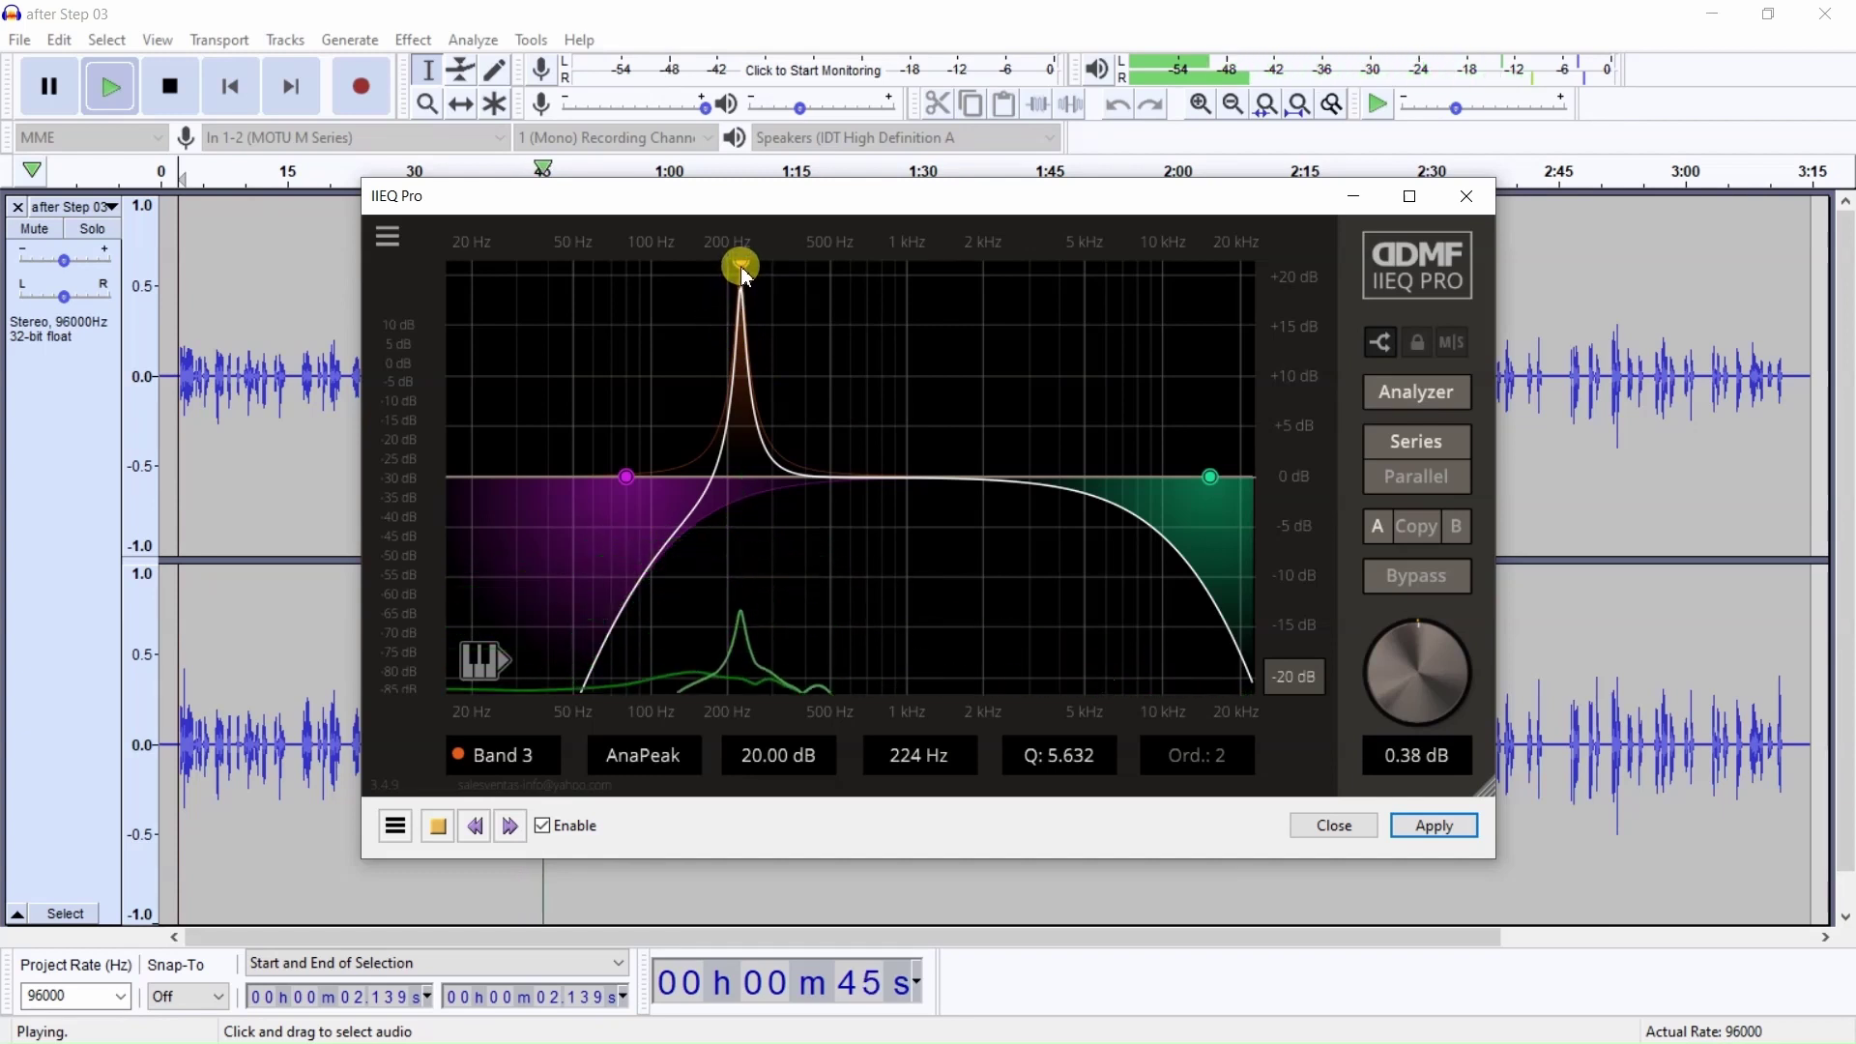
pyautogui.moveTo(746, 274); pyautogui.dragTo(746, 561)
pyautogui.scroll(-3, 746, 561)
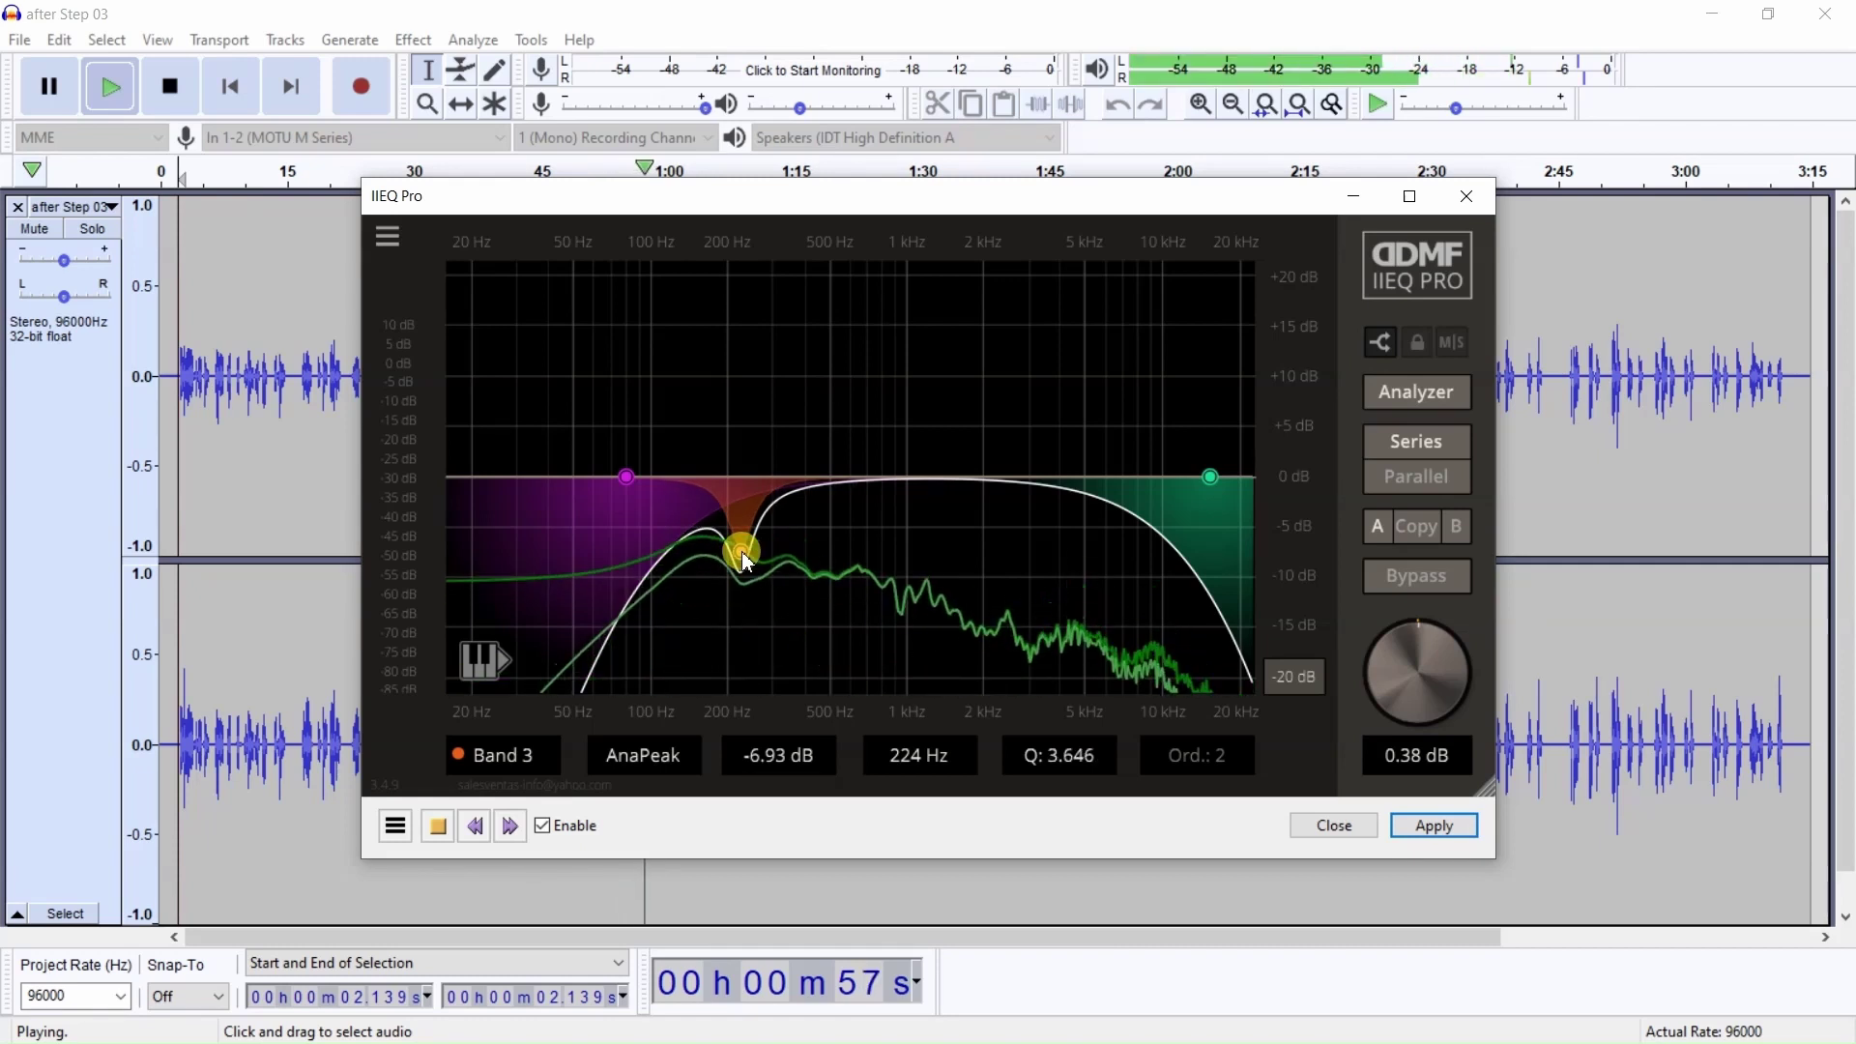
pyautogui.scroll(1, 747, 560)
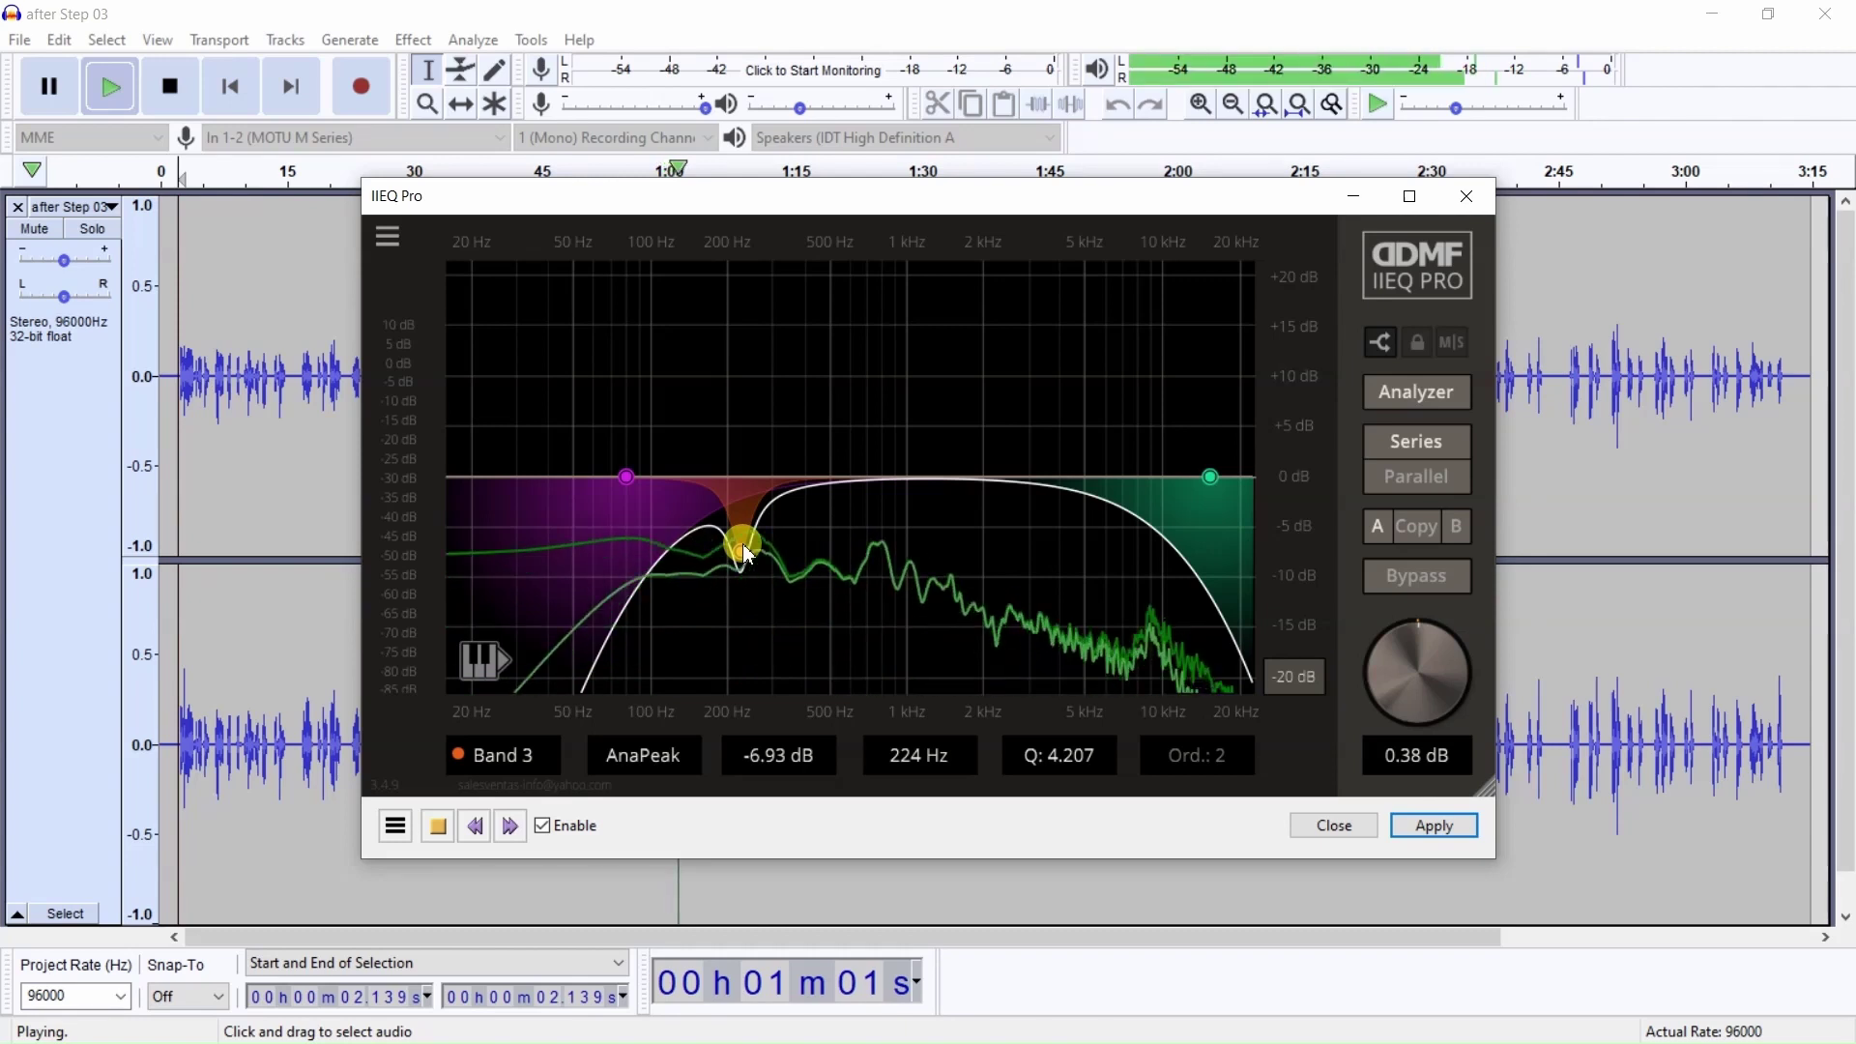
# Add Band 4 near 550 Hz, narrow its Q, and sweep it as a boost to find resonances
pyautogui.click(840, 471)
pyautogui.moveTo(841, 472); pyautogui.dragTo(841, 451)
pyautogui.scroll(8, 841, 451)
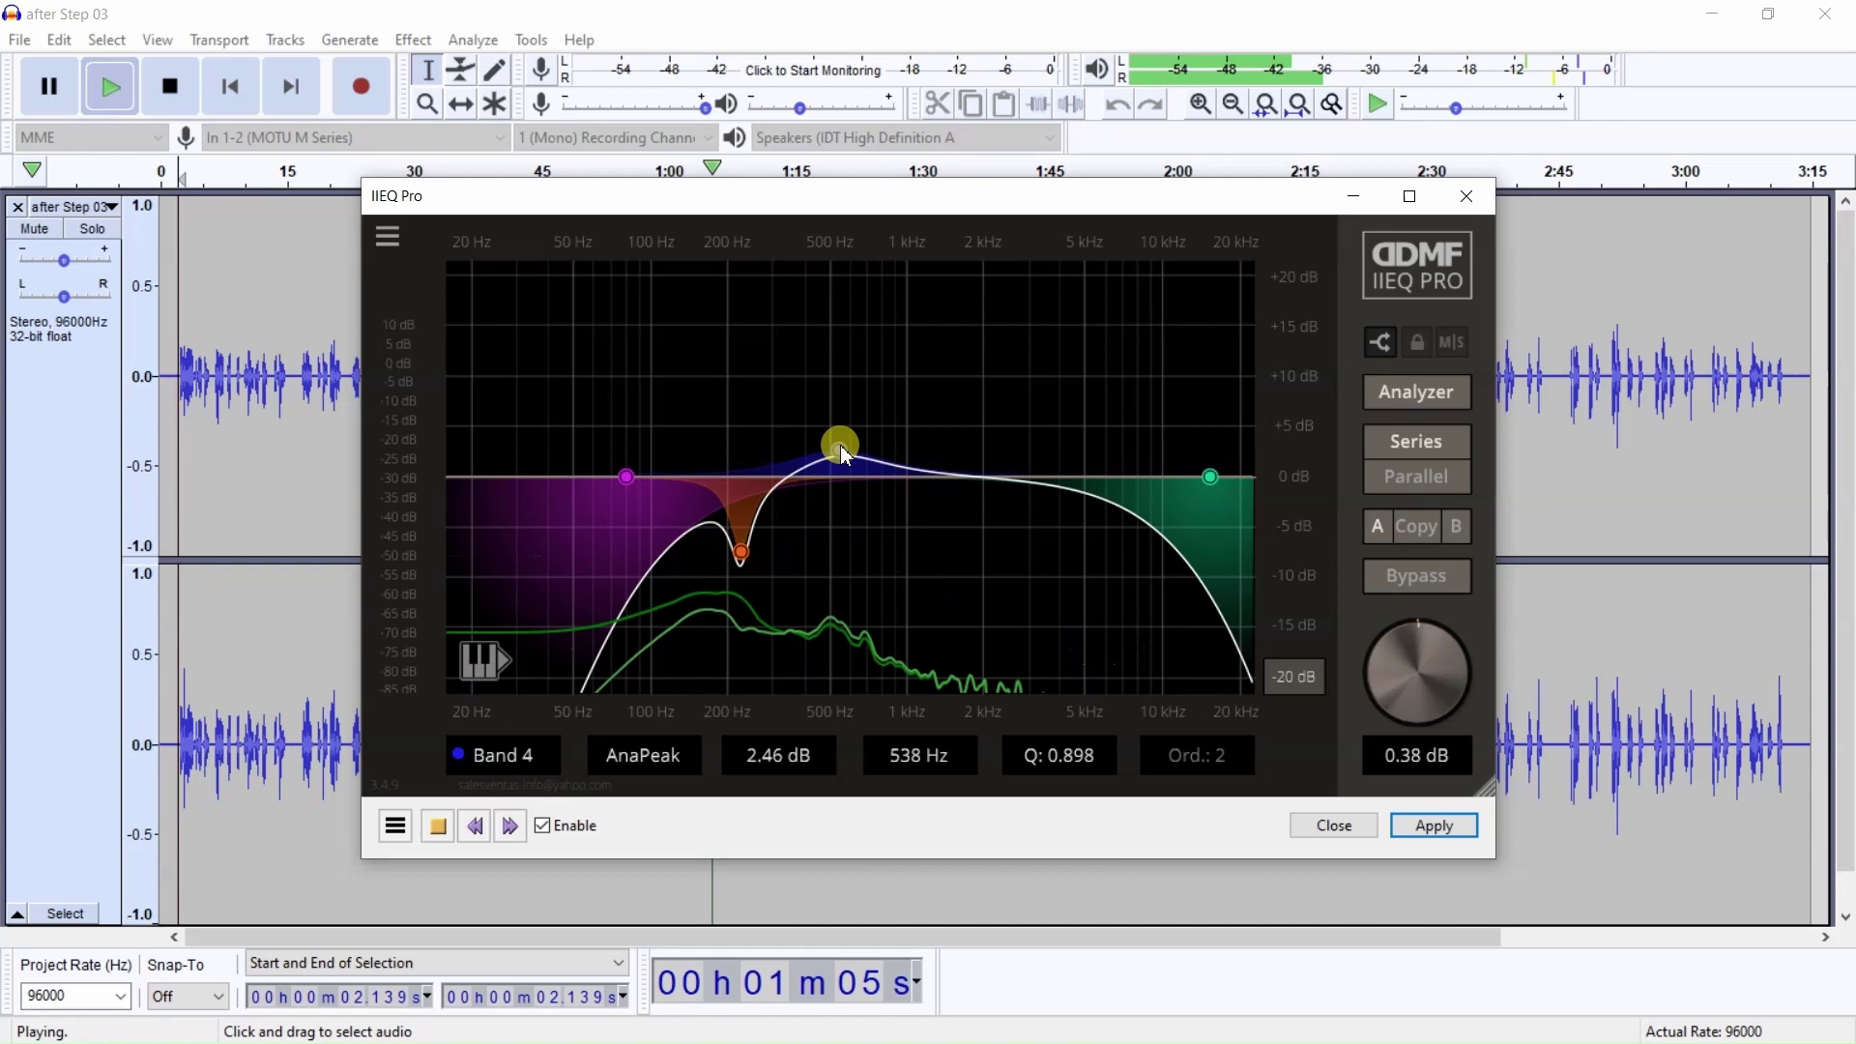
pyautogui.scroll(6, 840, 452)
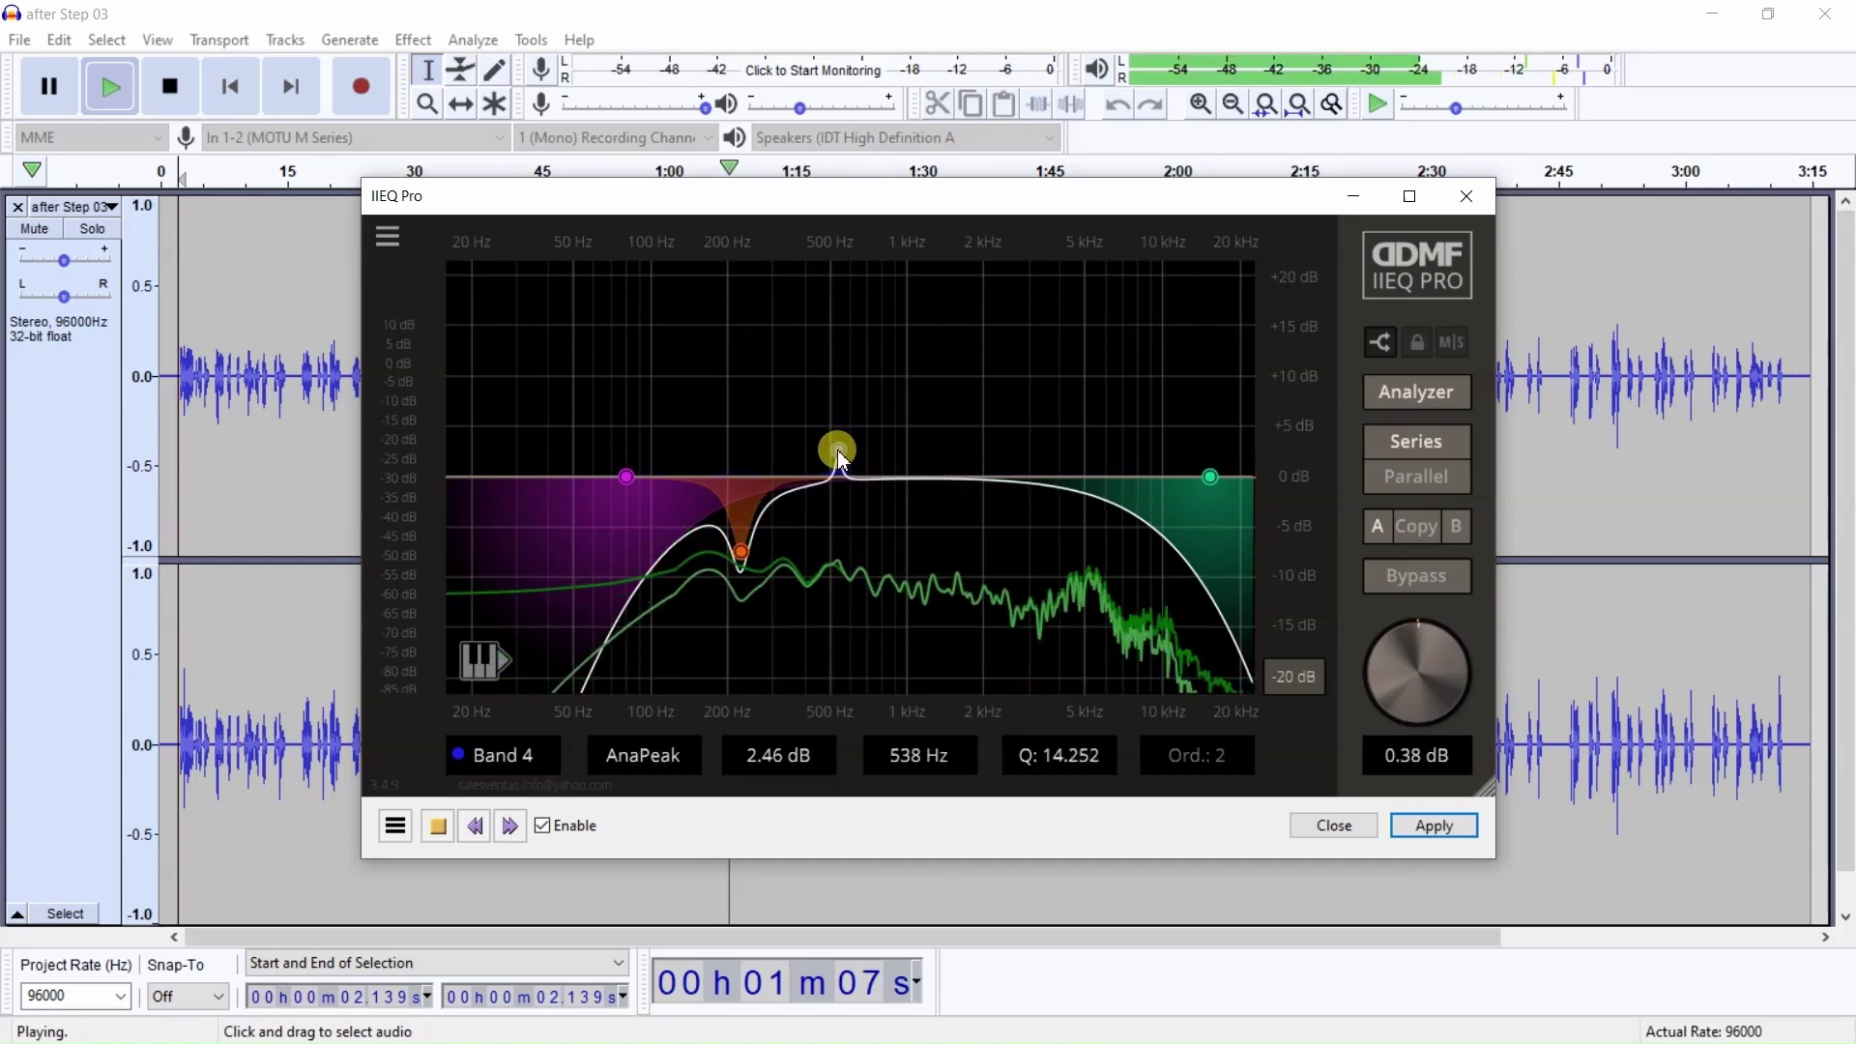
pyautogui.moveTo(838, 450); pyautogui.dragTo(840, 440)
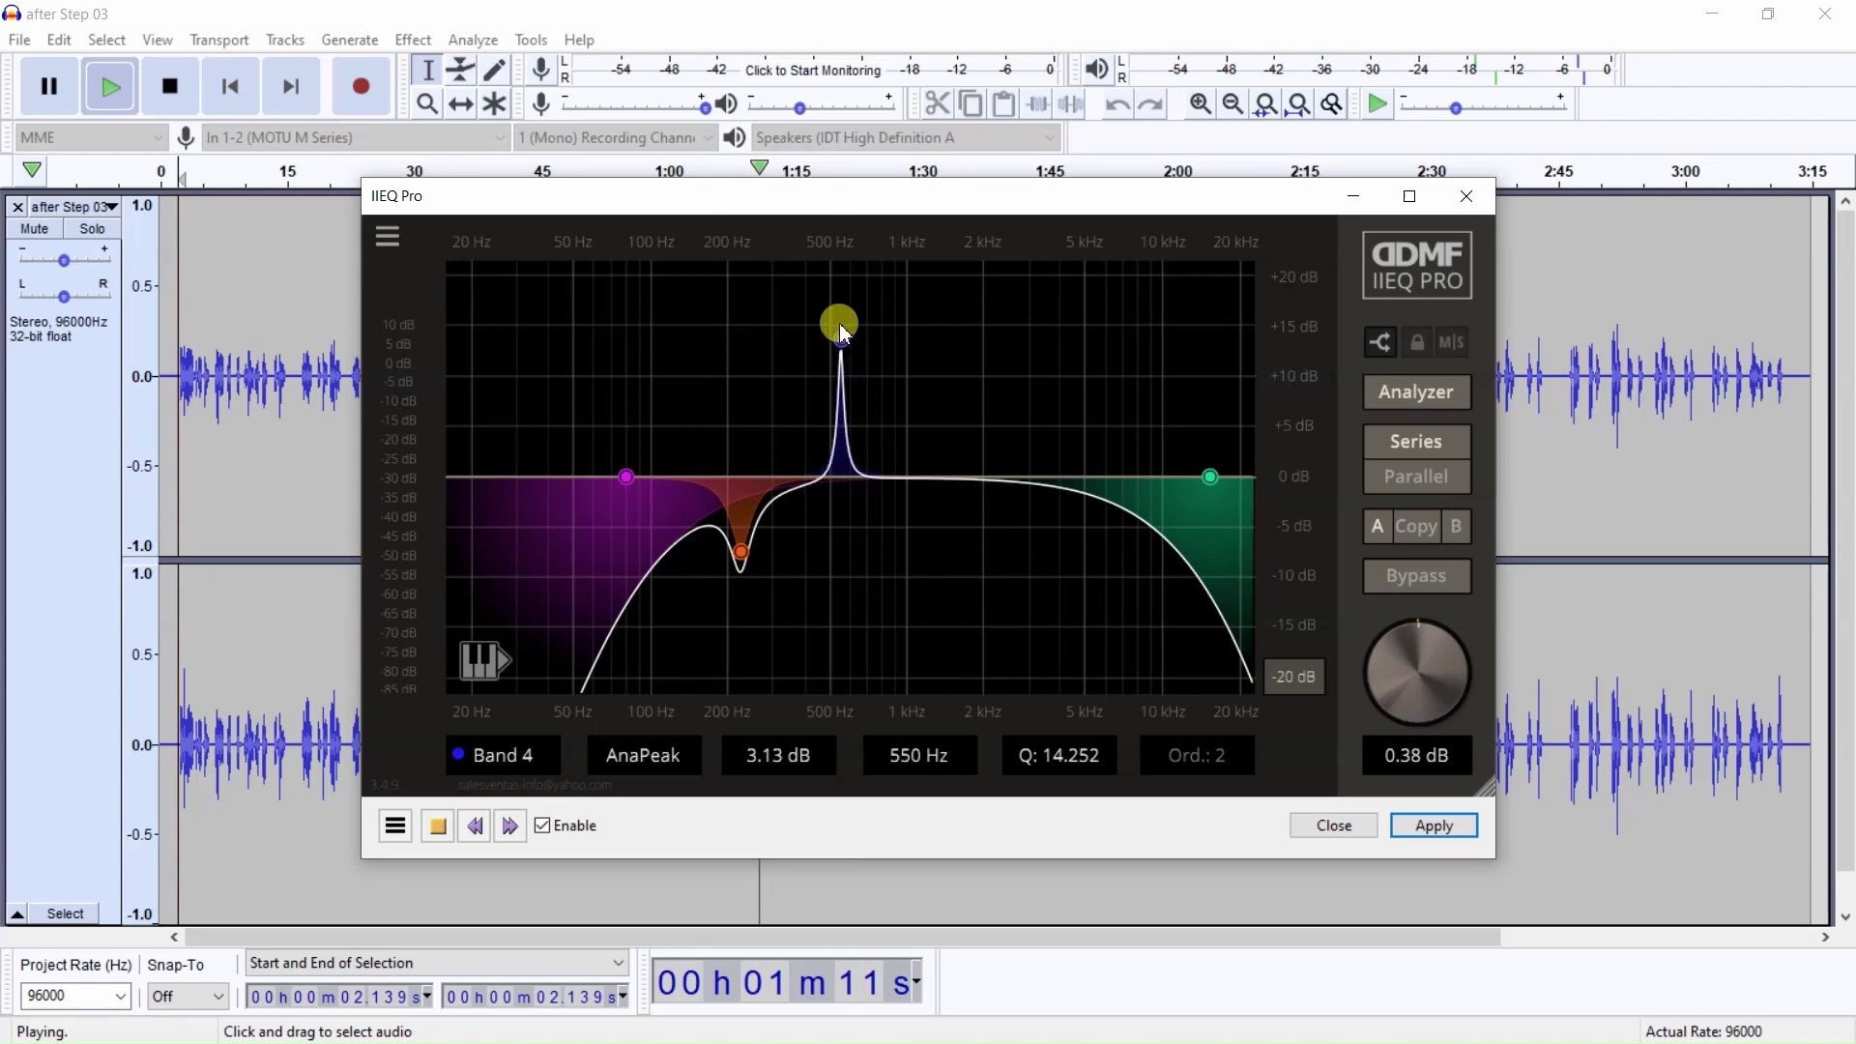
pyautogui.moveTo(843, 331); pyautogui.dragTo(864, 254)
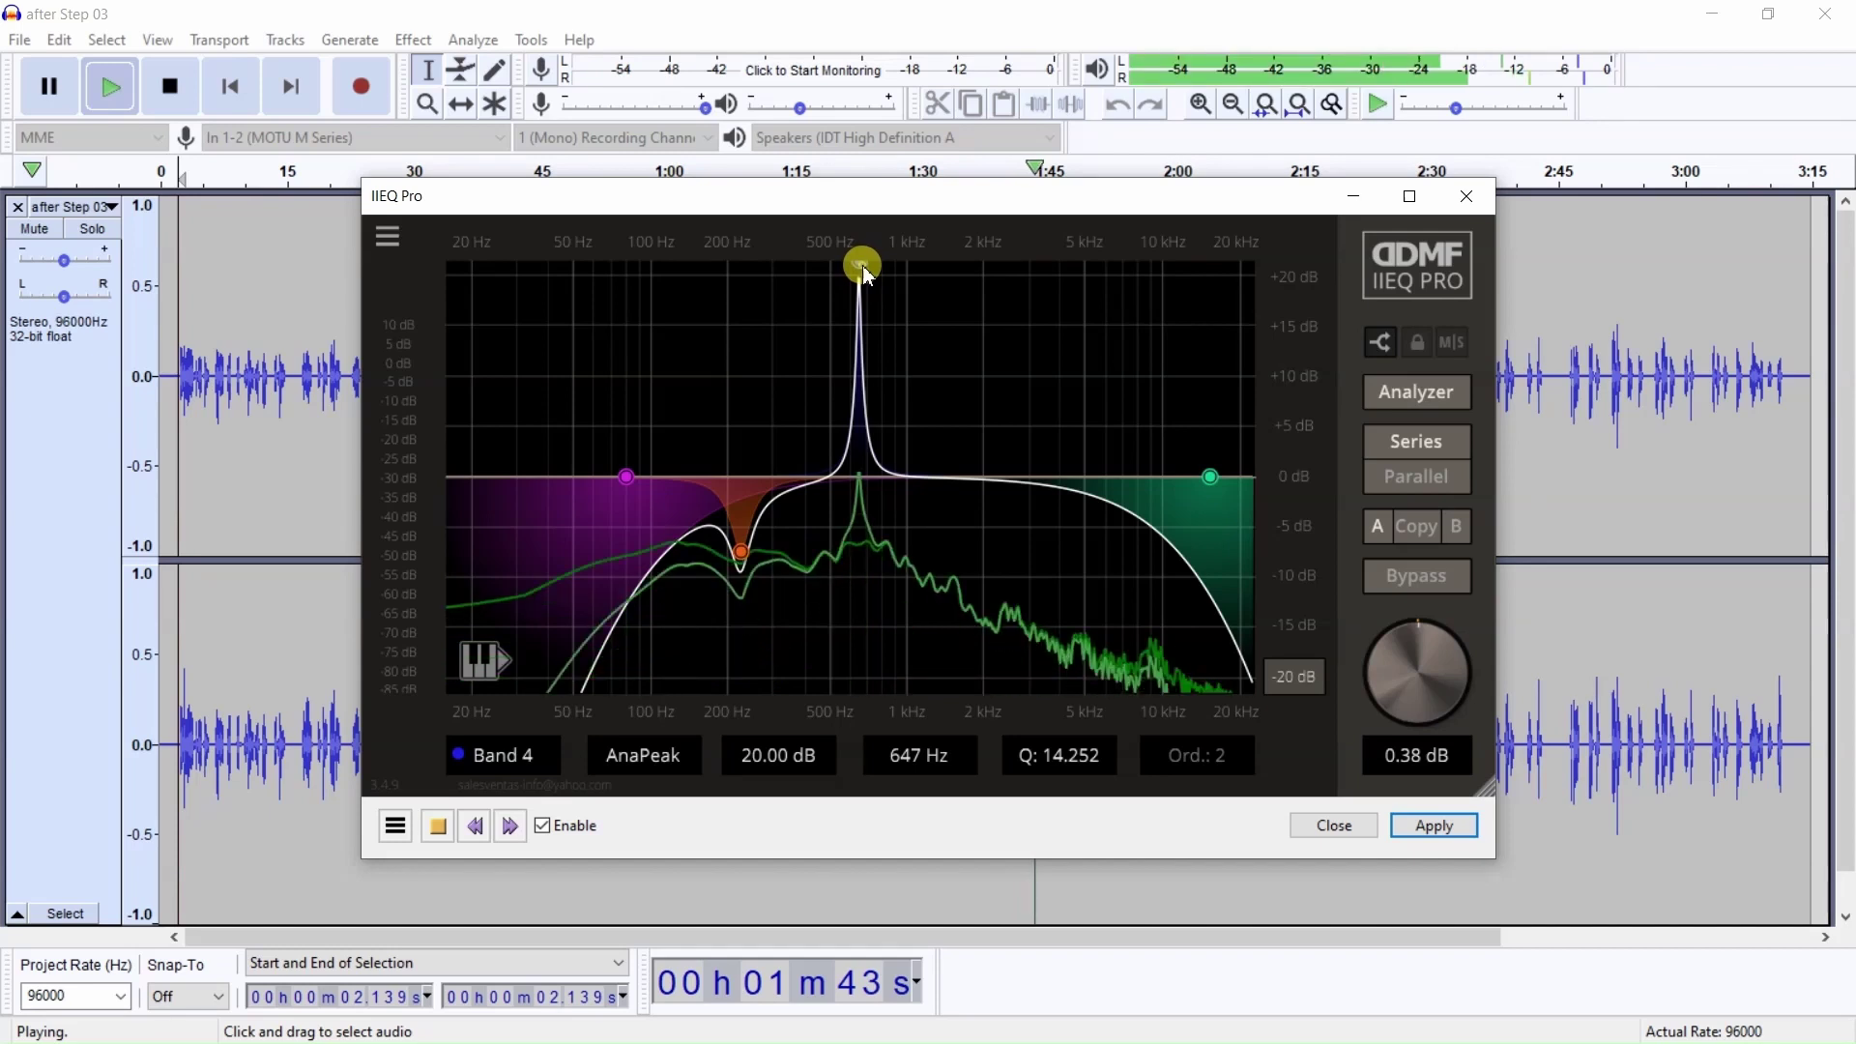
# Settle Band 4 as a -7.26 dB cut at 661 Hz with Q 7.598, then stop playback
pyautogui.moveTo(869, 277); pyautogui.dragTo(871, 344)
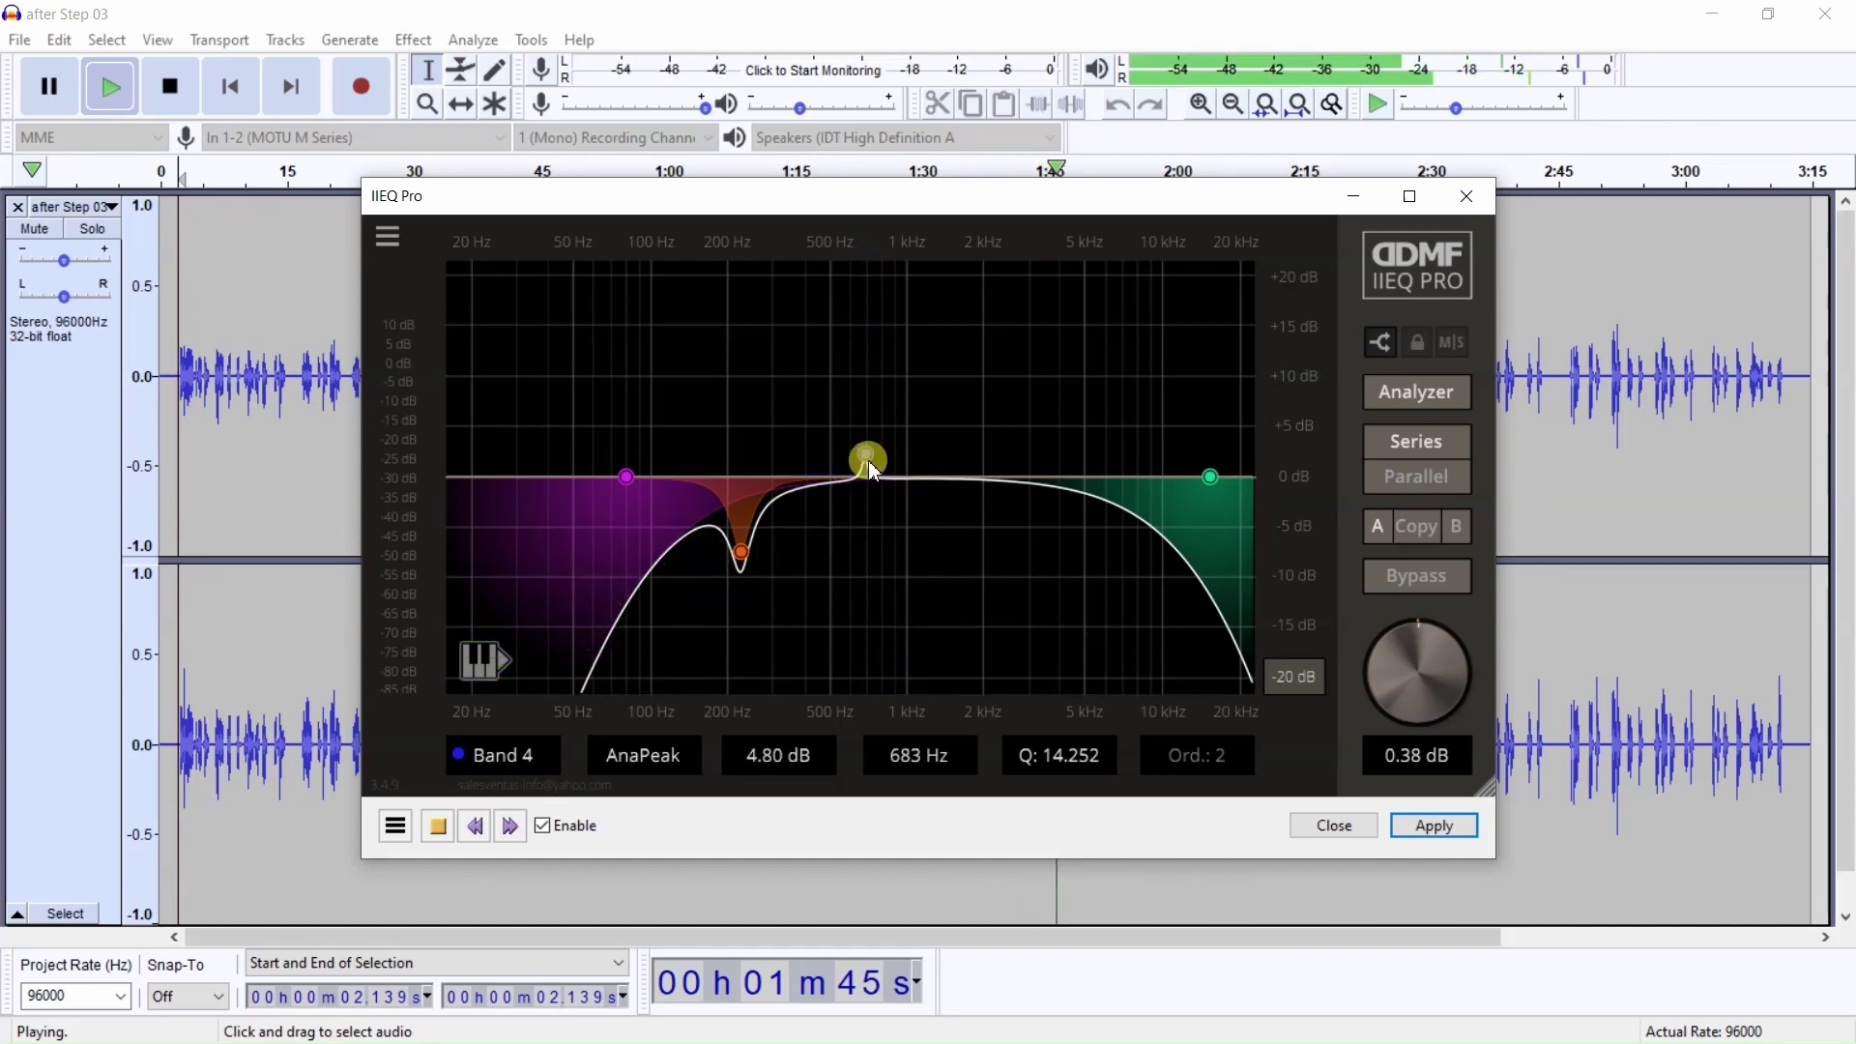
pyautogui.moveTo(873, 498); pyautogui.dragTo(866, 559)
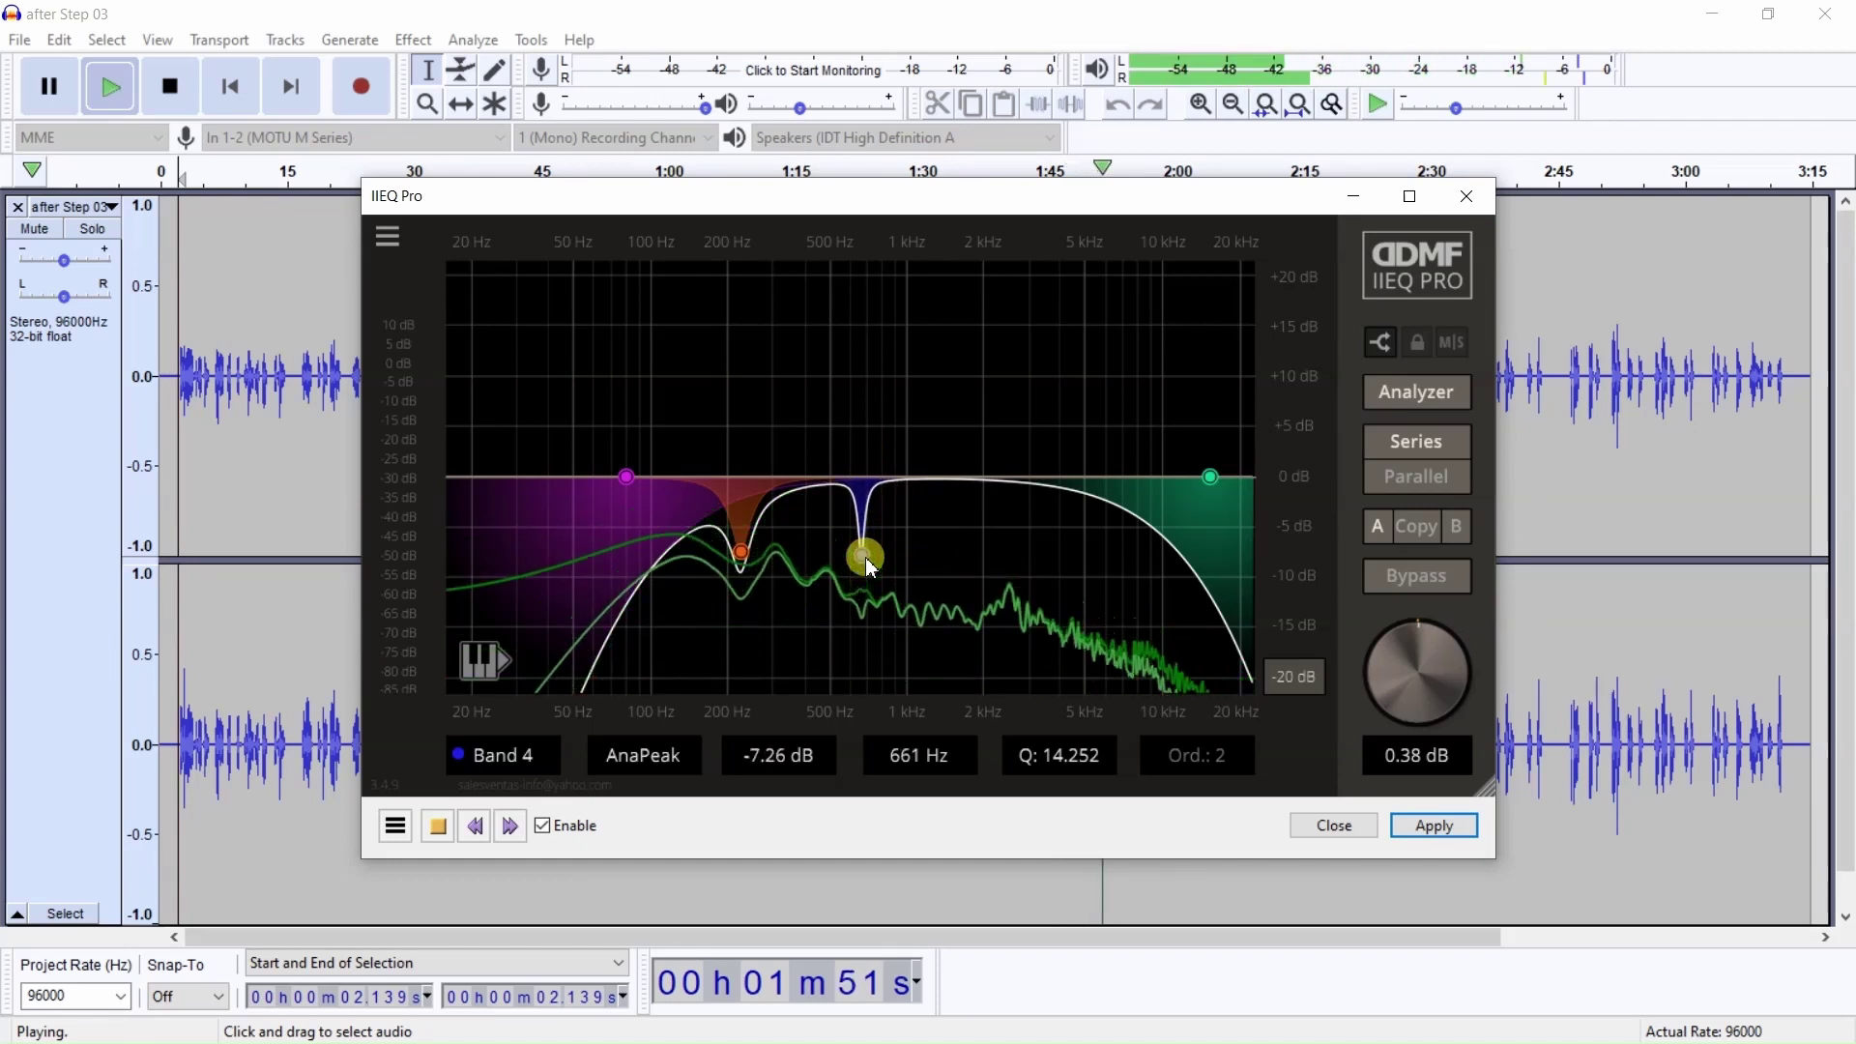
pyautogui.scroll(-5, 866, 558)
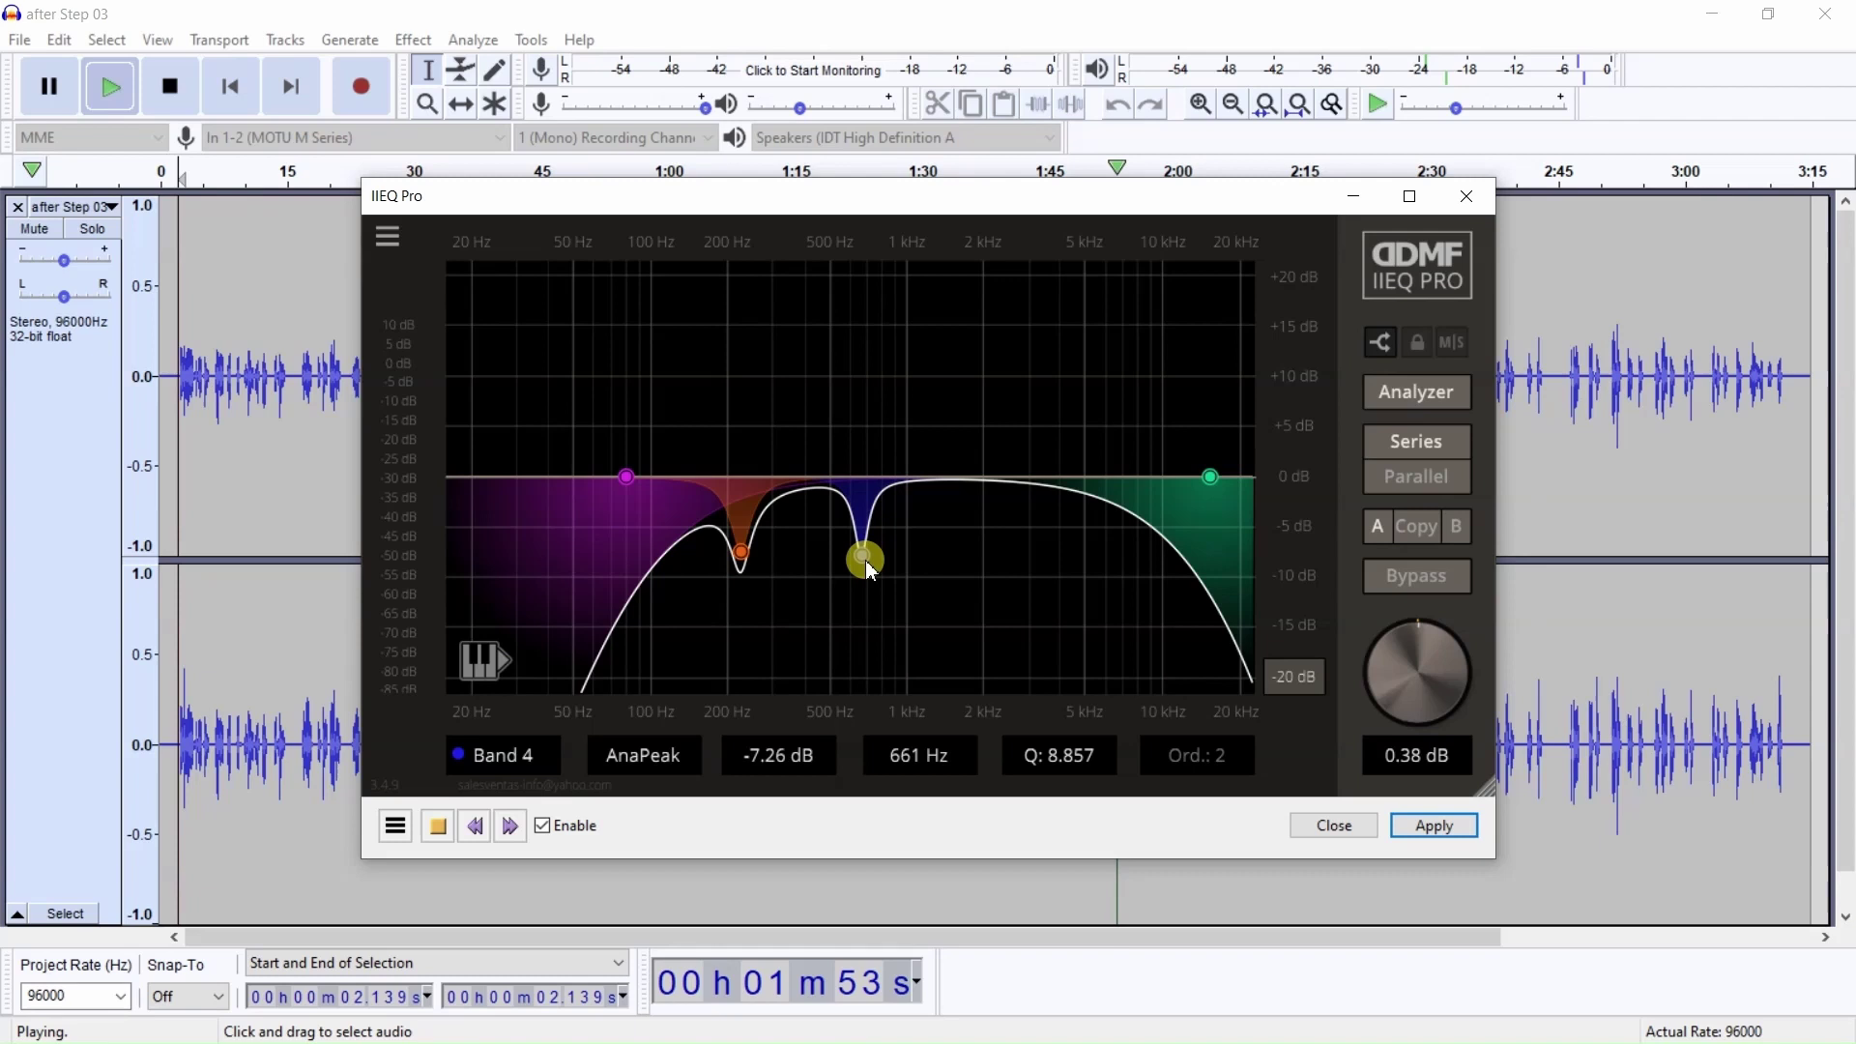
pyautogui.scroll(1, 866, 559)
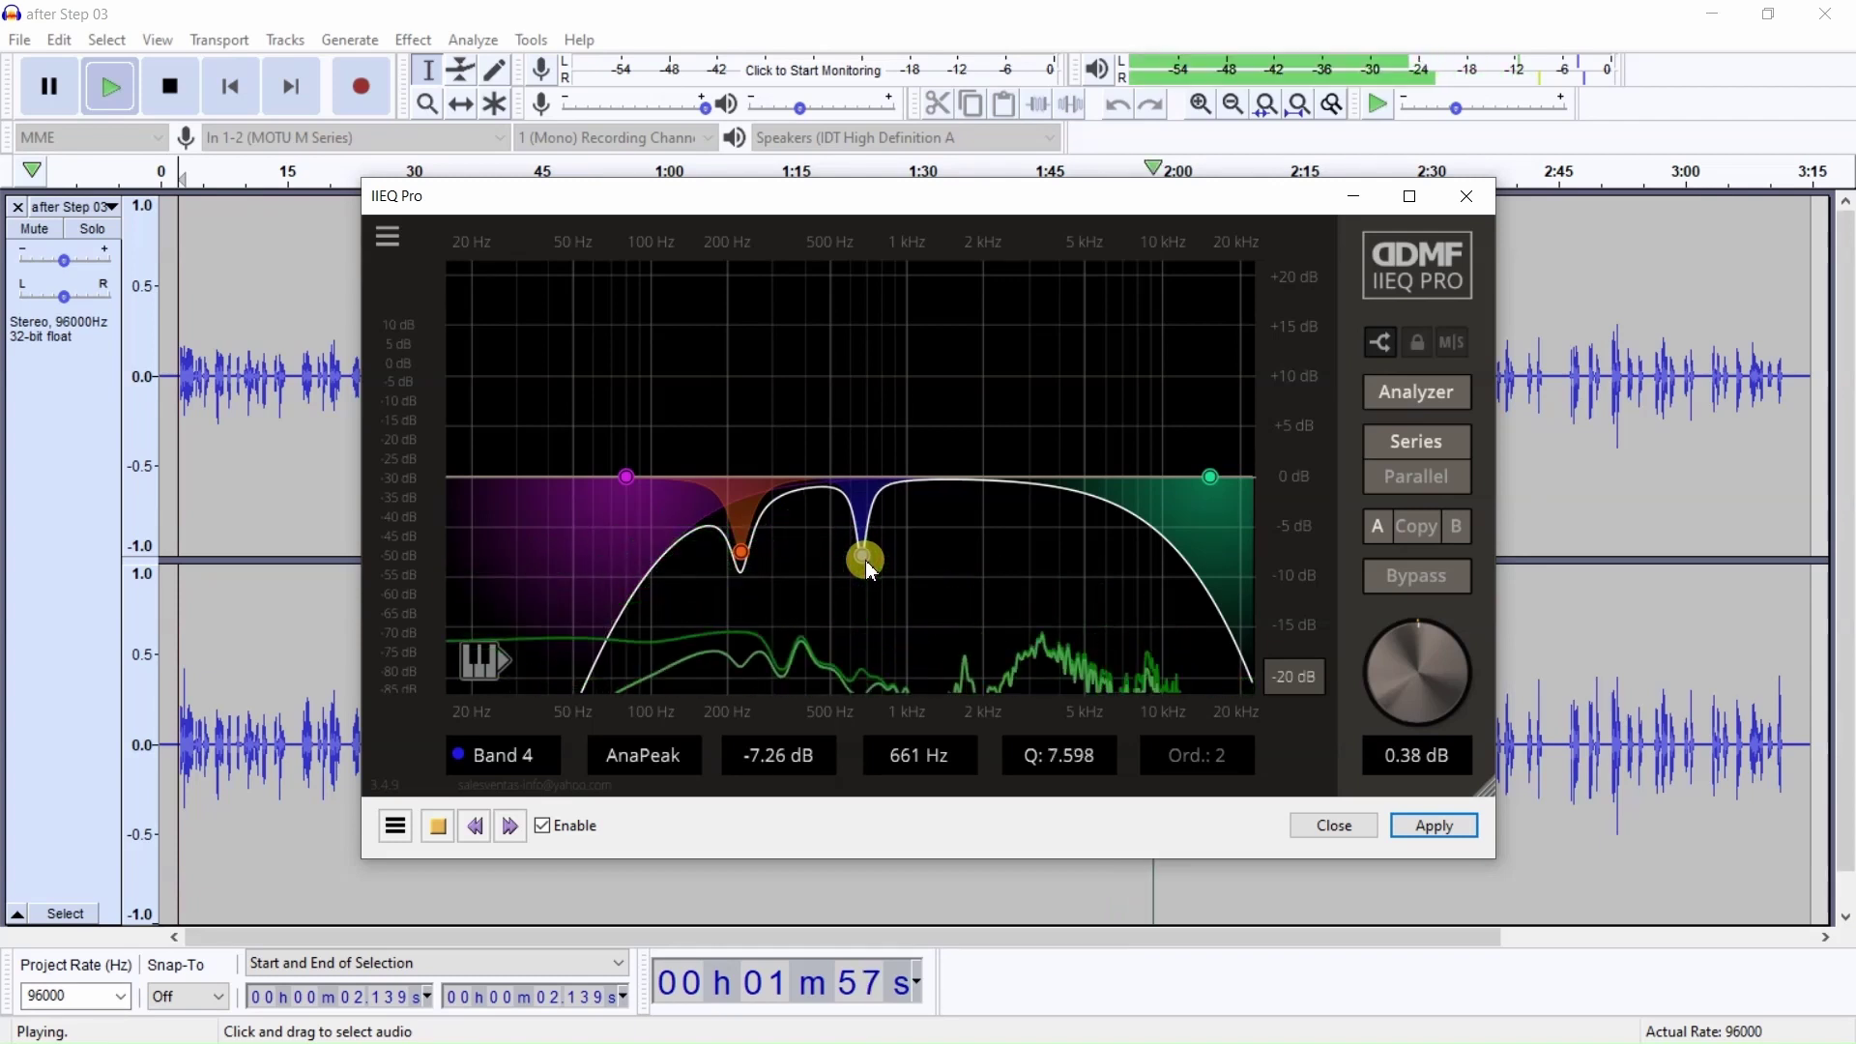
pyautogui.moveTo(866, 557); pyautogui.dragTo(866, 557)
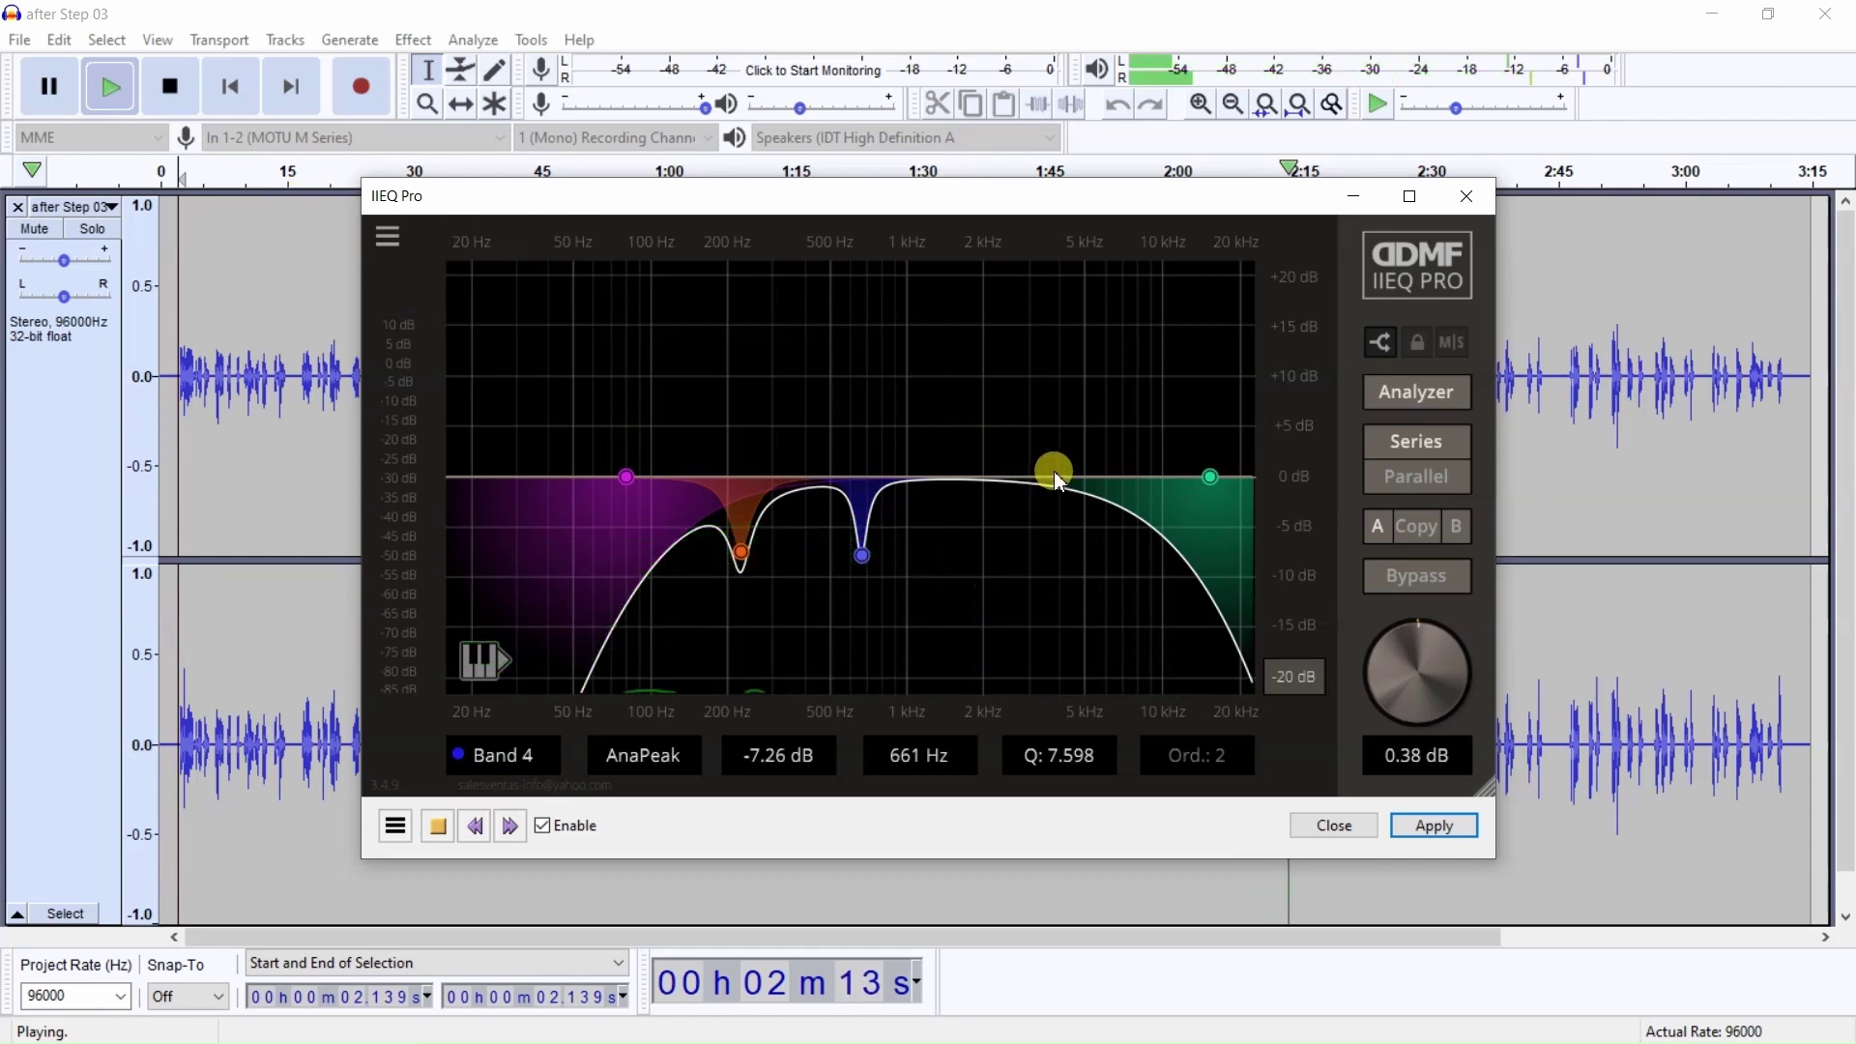
pyautogui.click(172, 89)
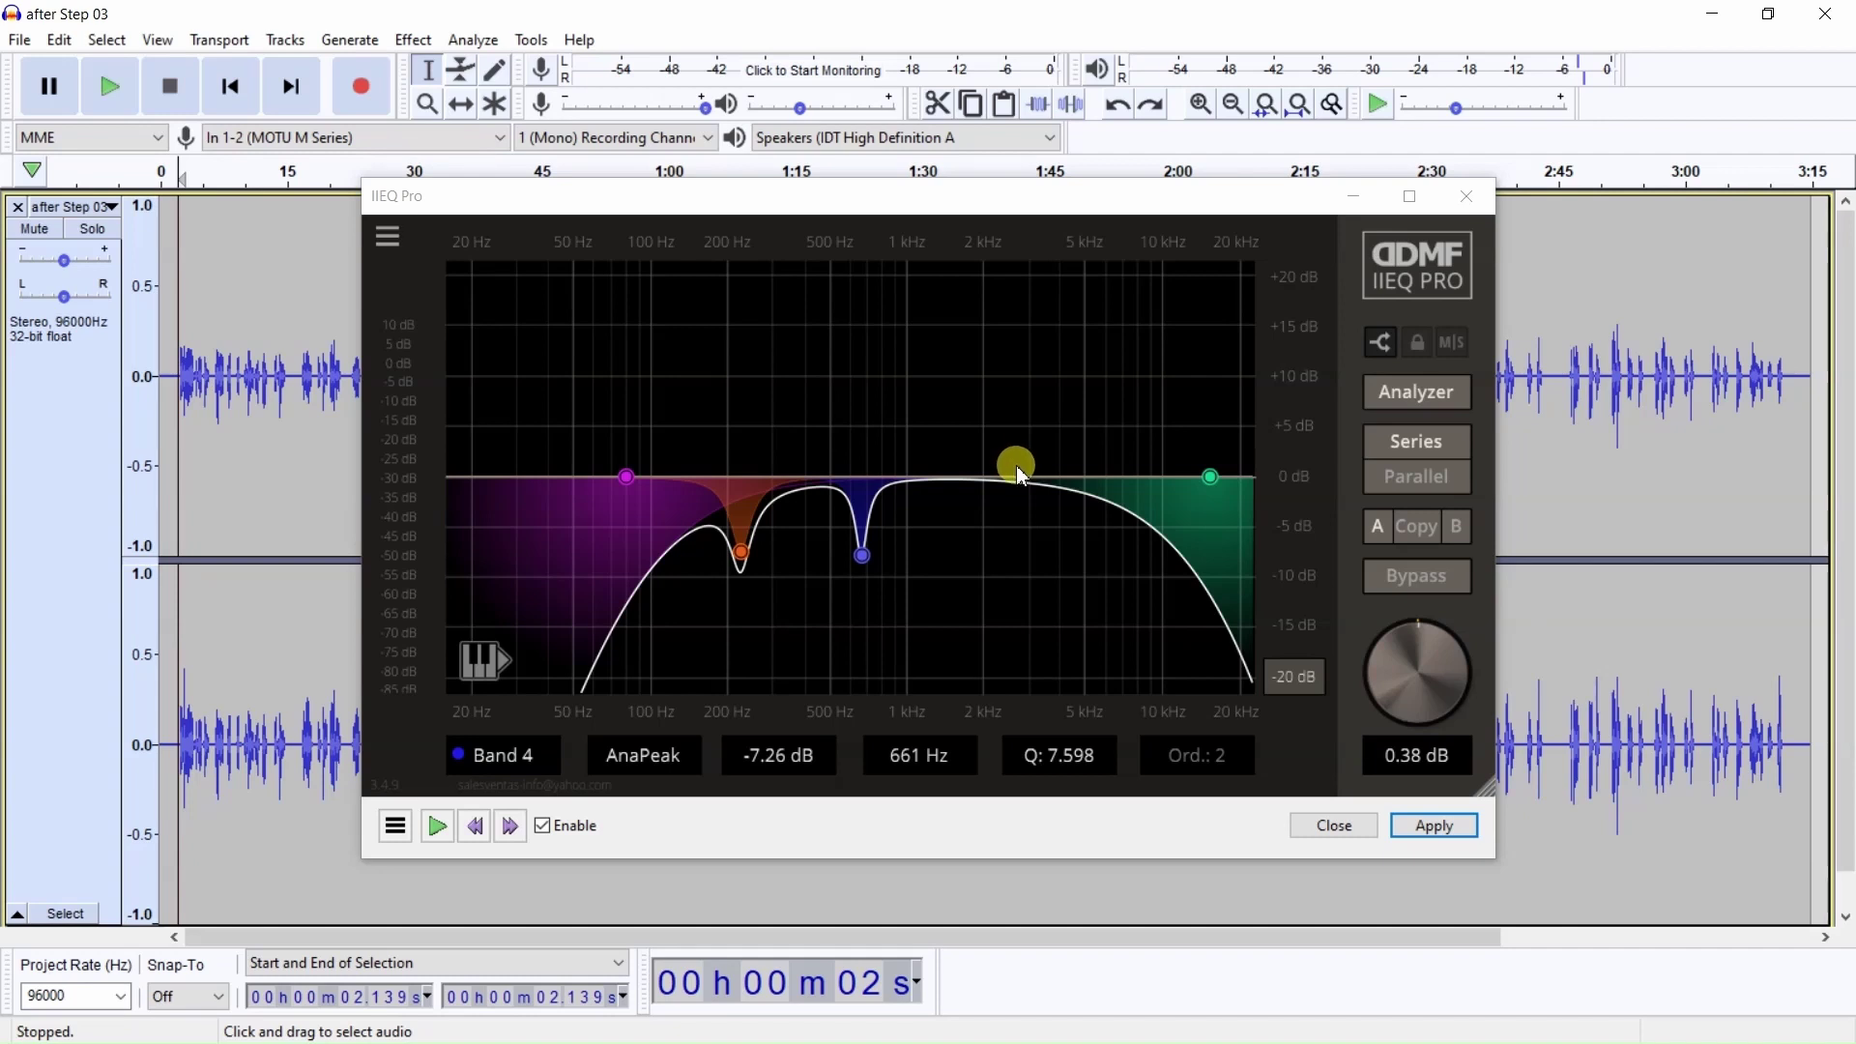
pyautogui.click(1082, 478)
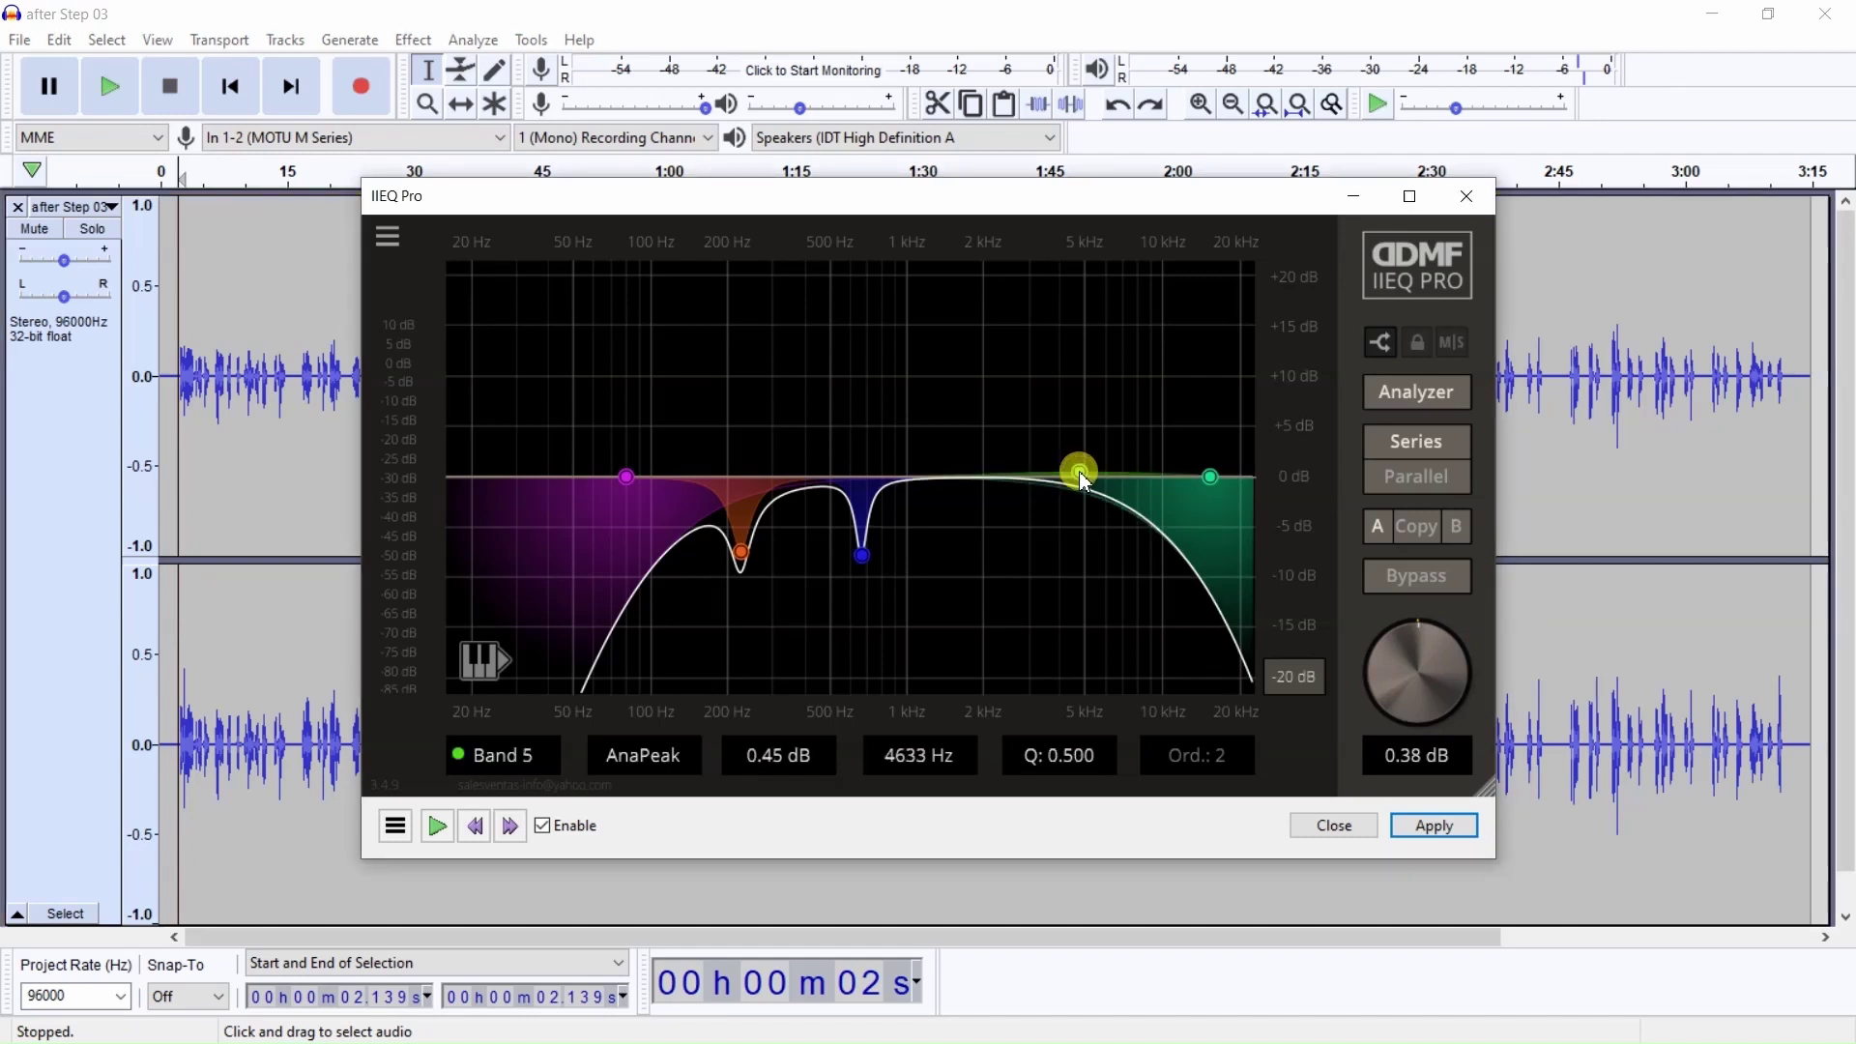
pyautogui.moveTo(1085, 478); pyautogui.dragTo(1085, 419)
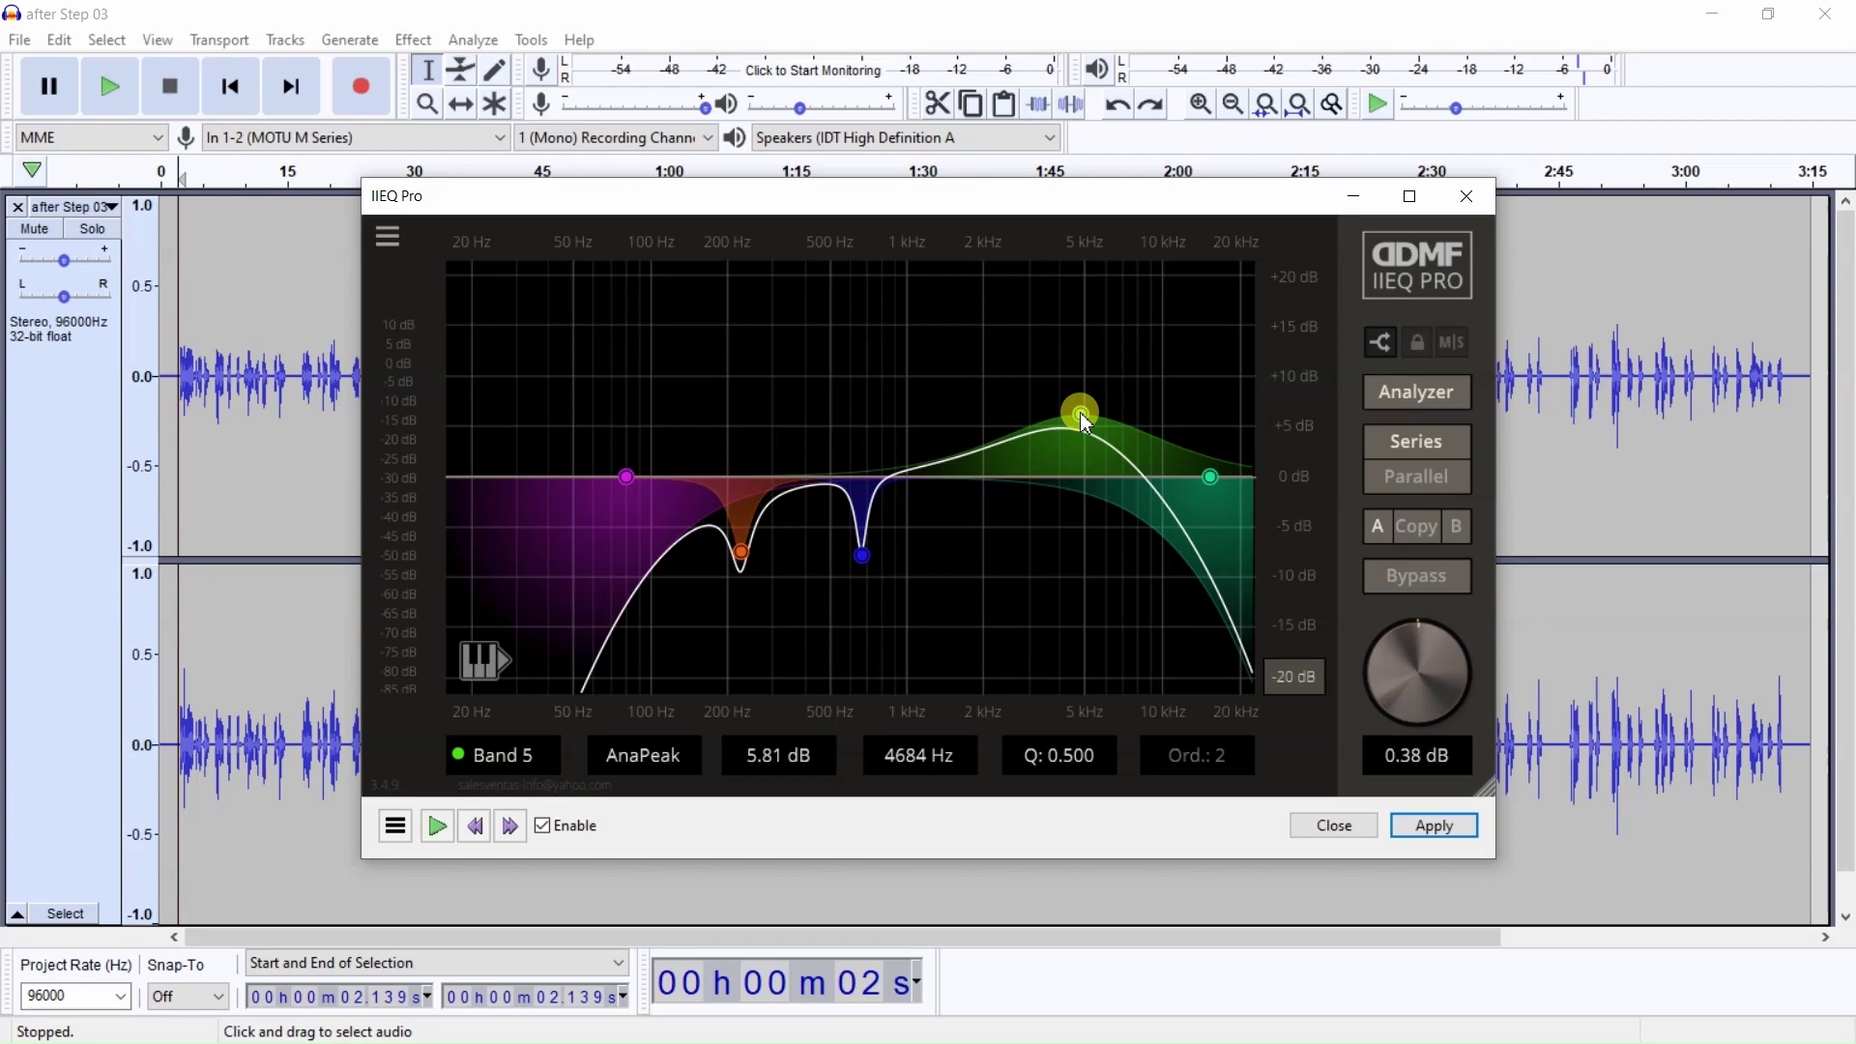
pyautogui.scroll(2, 1087, 423)
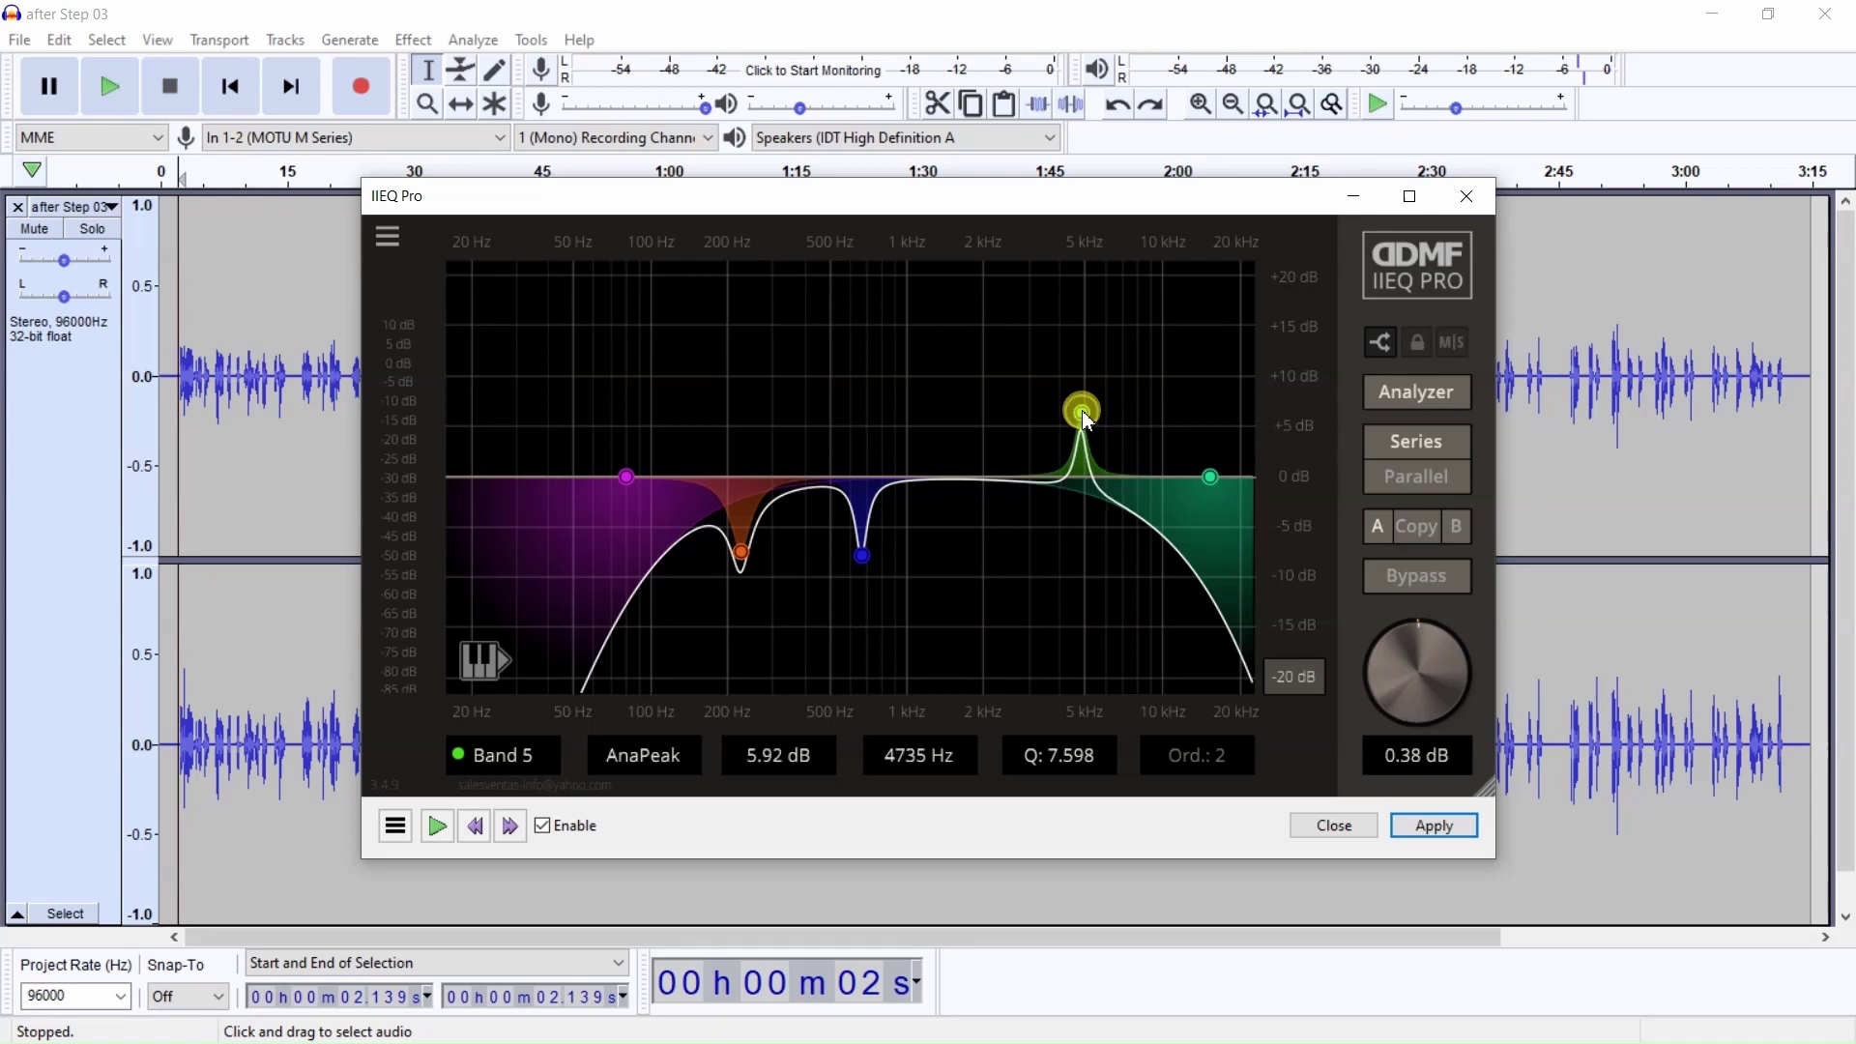
pyautogui.moveTo(1089, 350); pyautogui.dragTo(1098, 282)
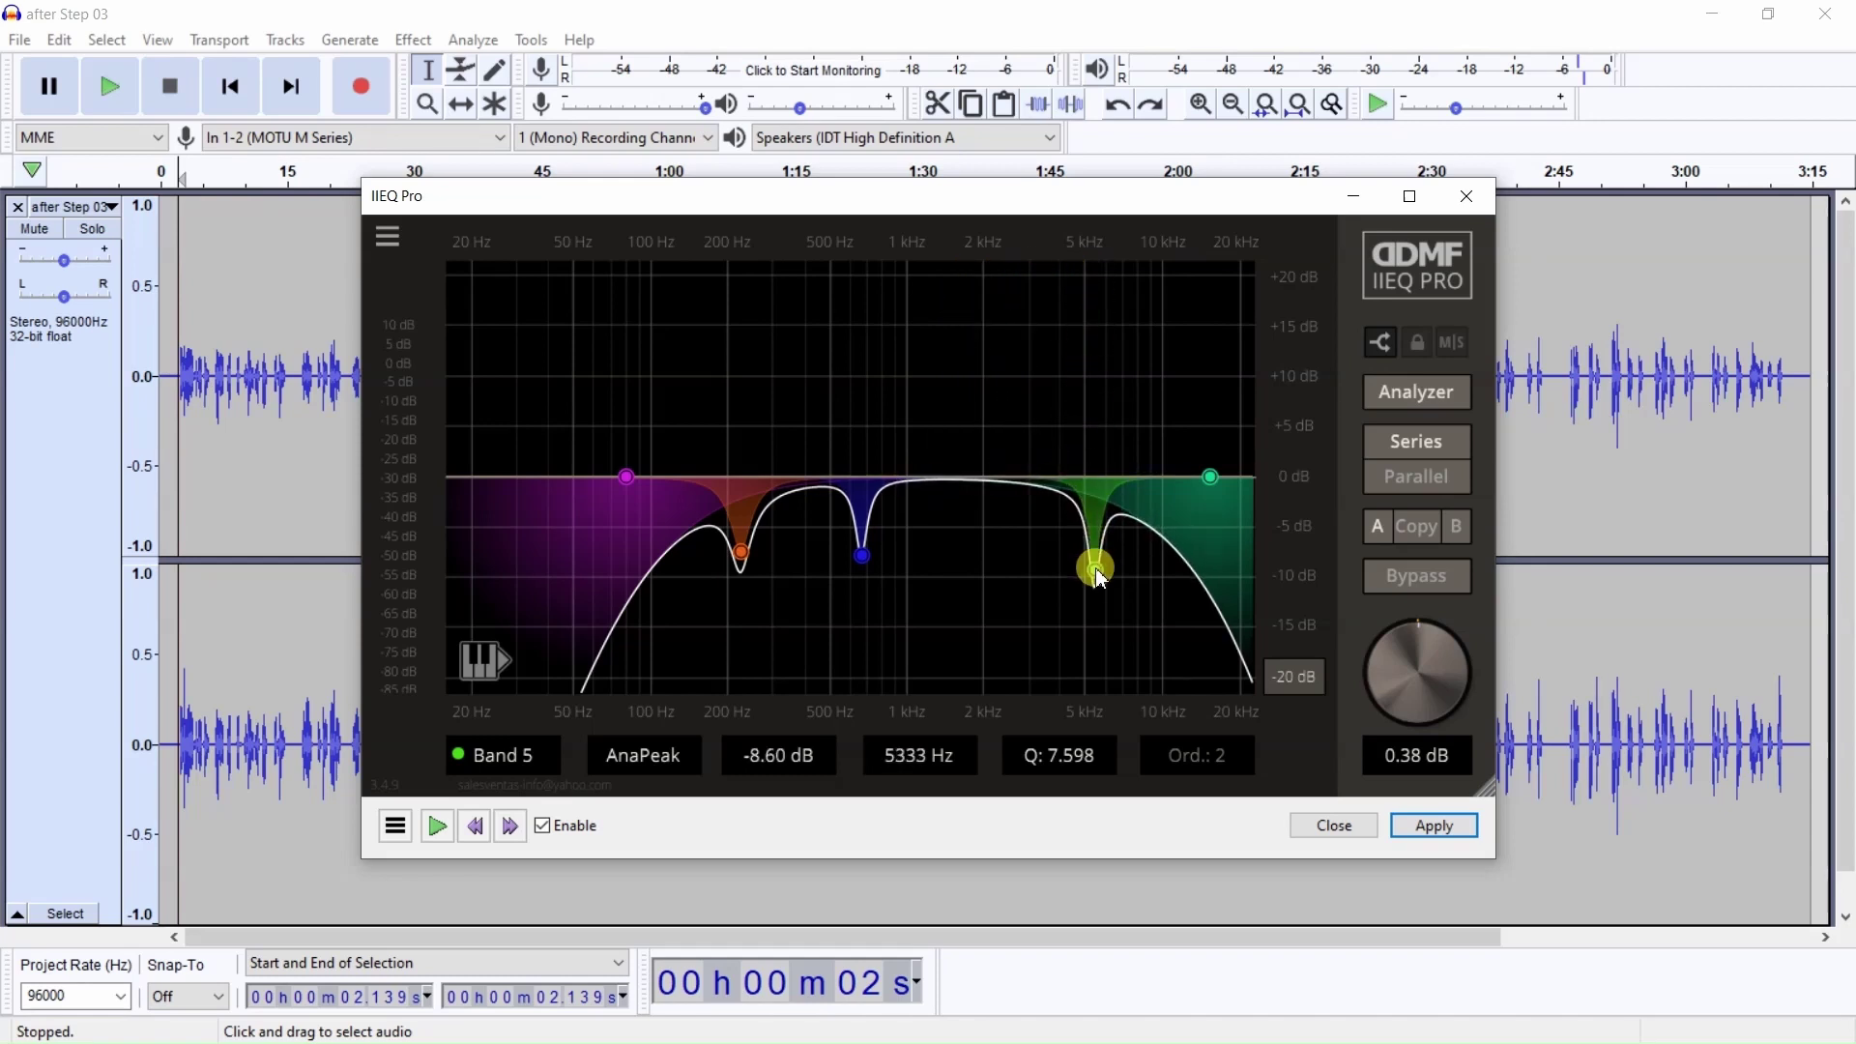
pyautogui.moveTo(1101, 577); pyautogui.dragTo(1024, 546)
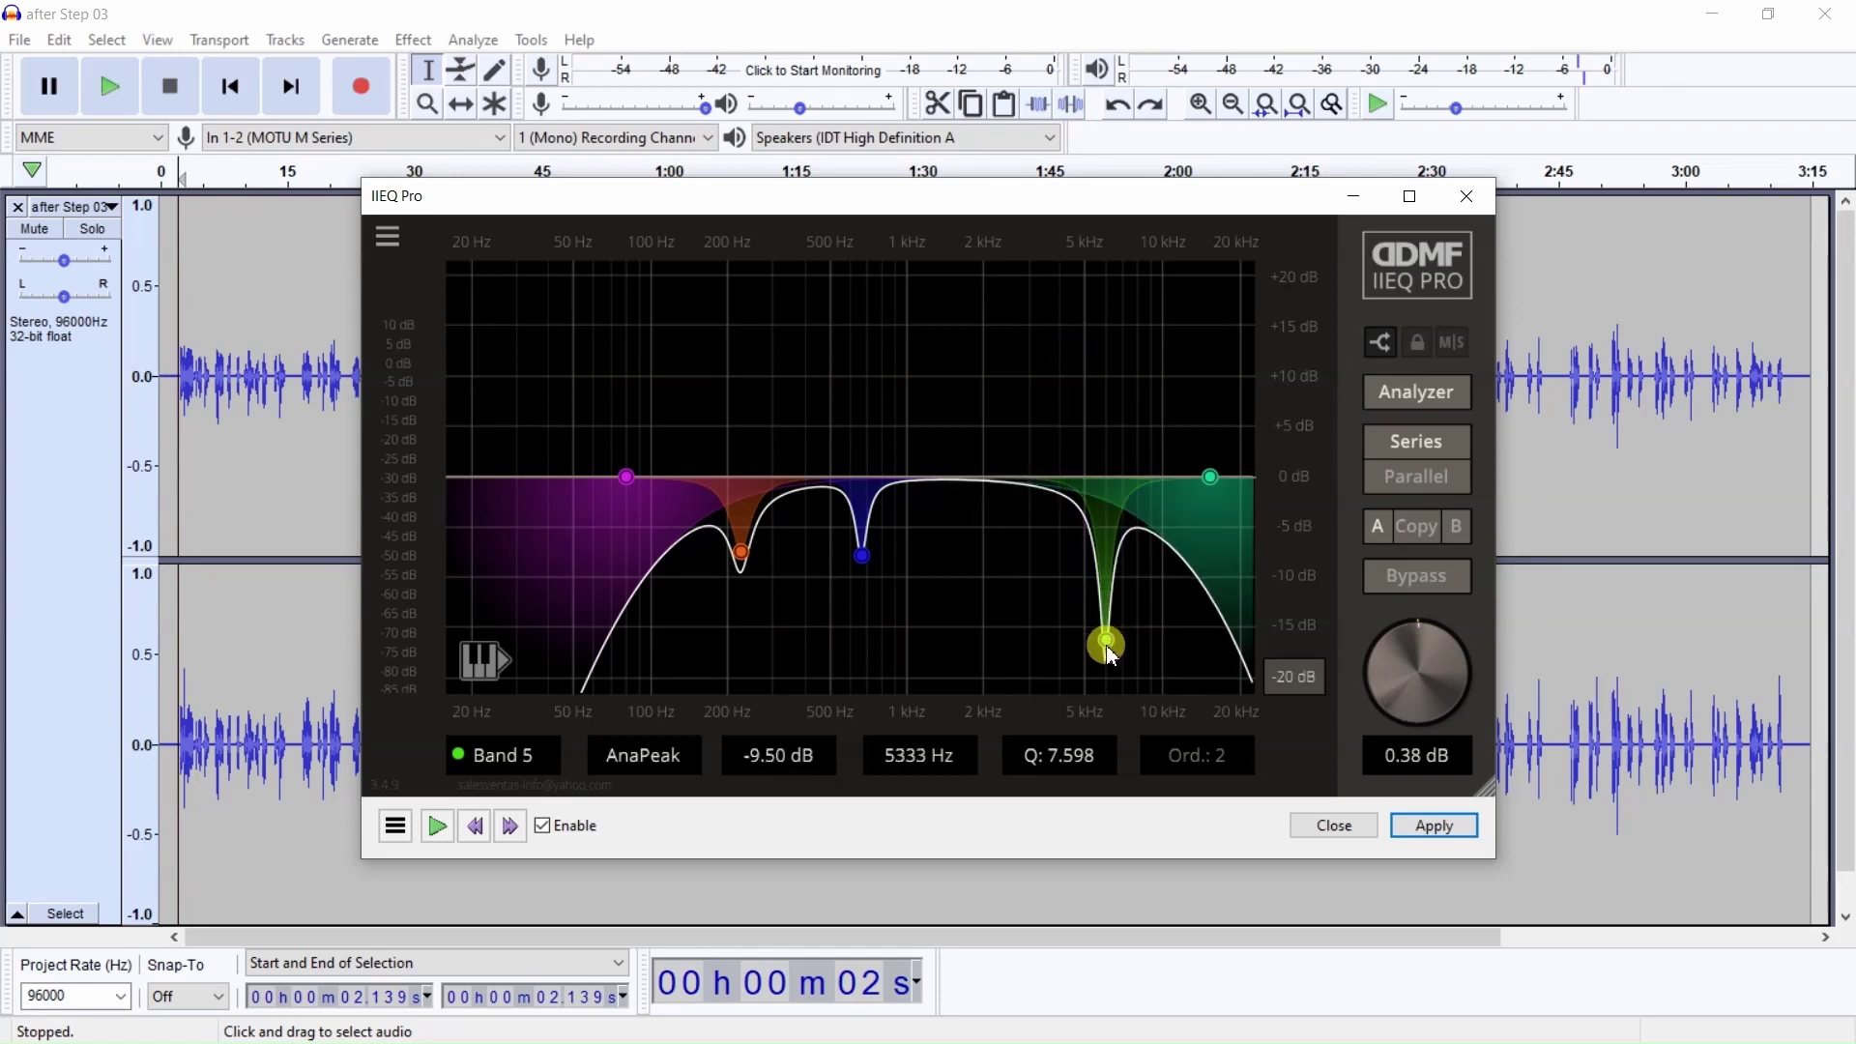
pyautogui.moveTo(1112, 657); pyautogui.dragTo(1036, 638)
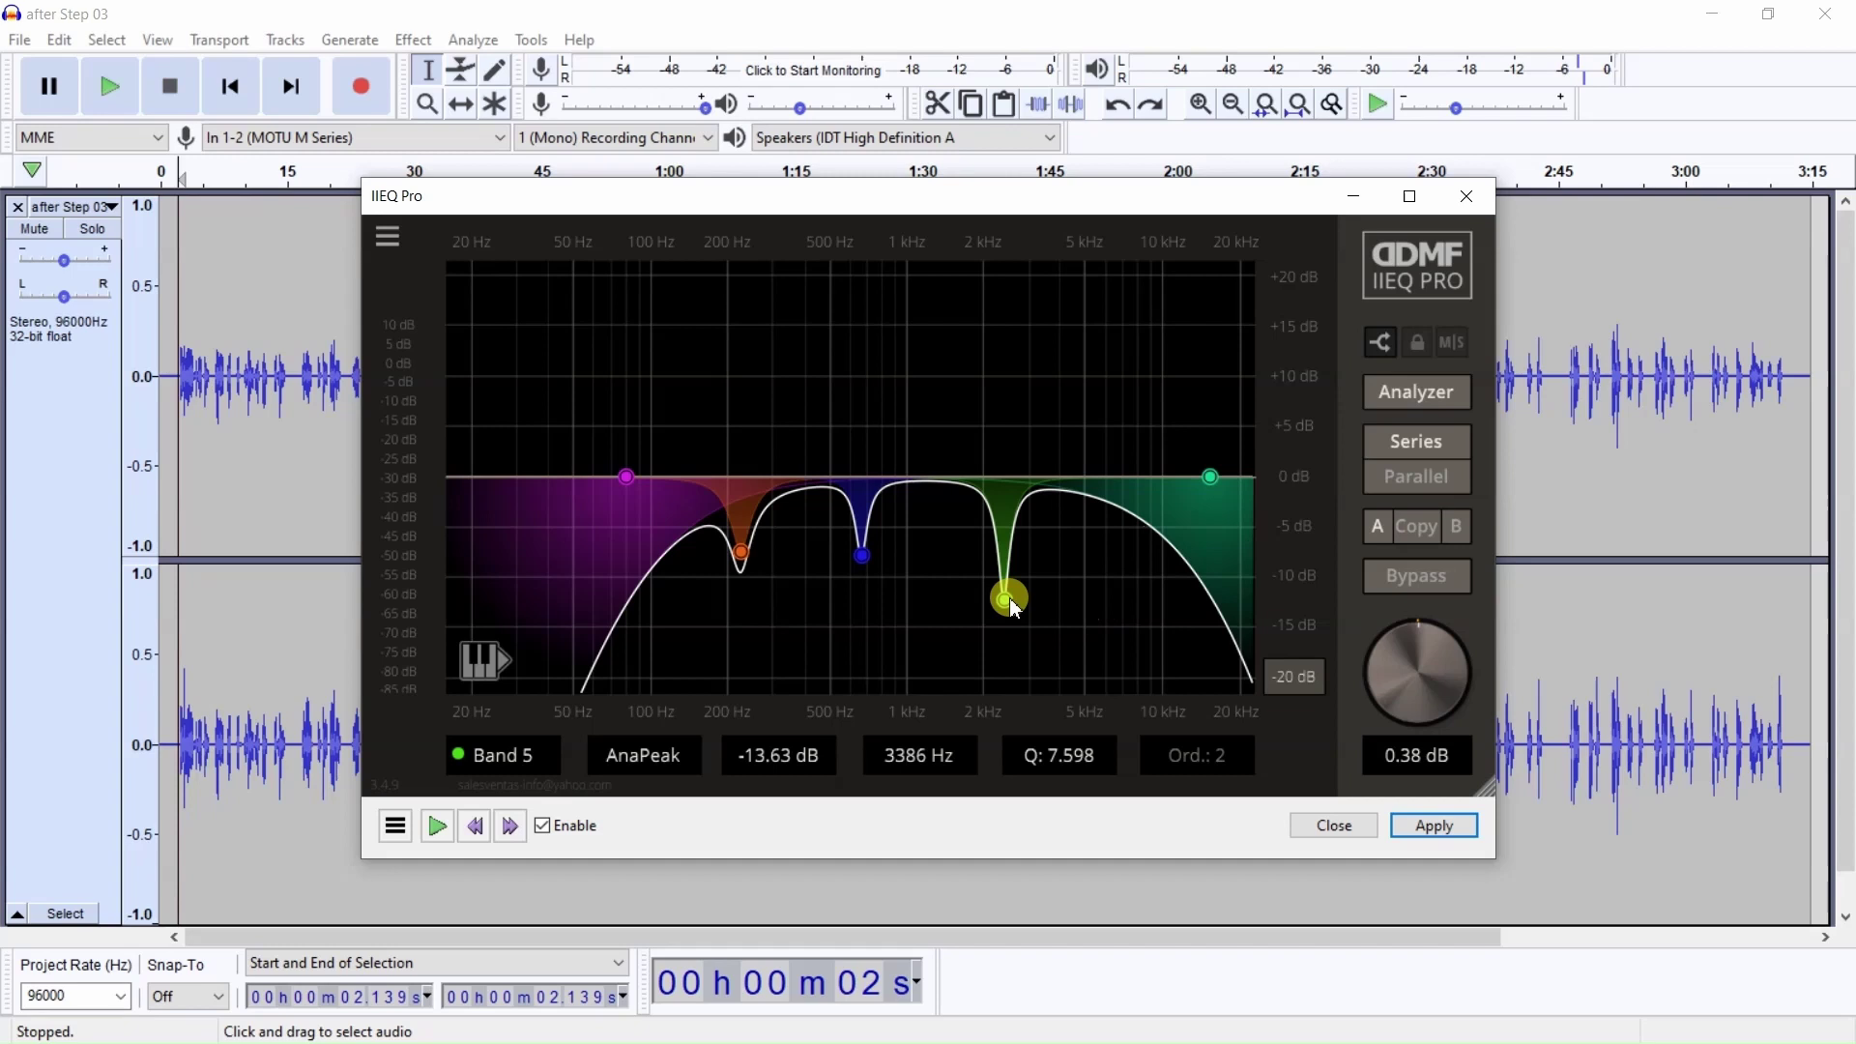
pyautogui.moveTo(1011, 601); pyautogui.dragTo(1026, 411)
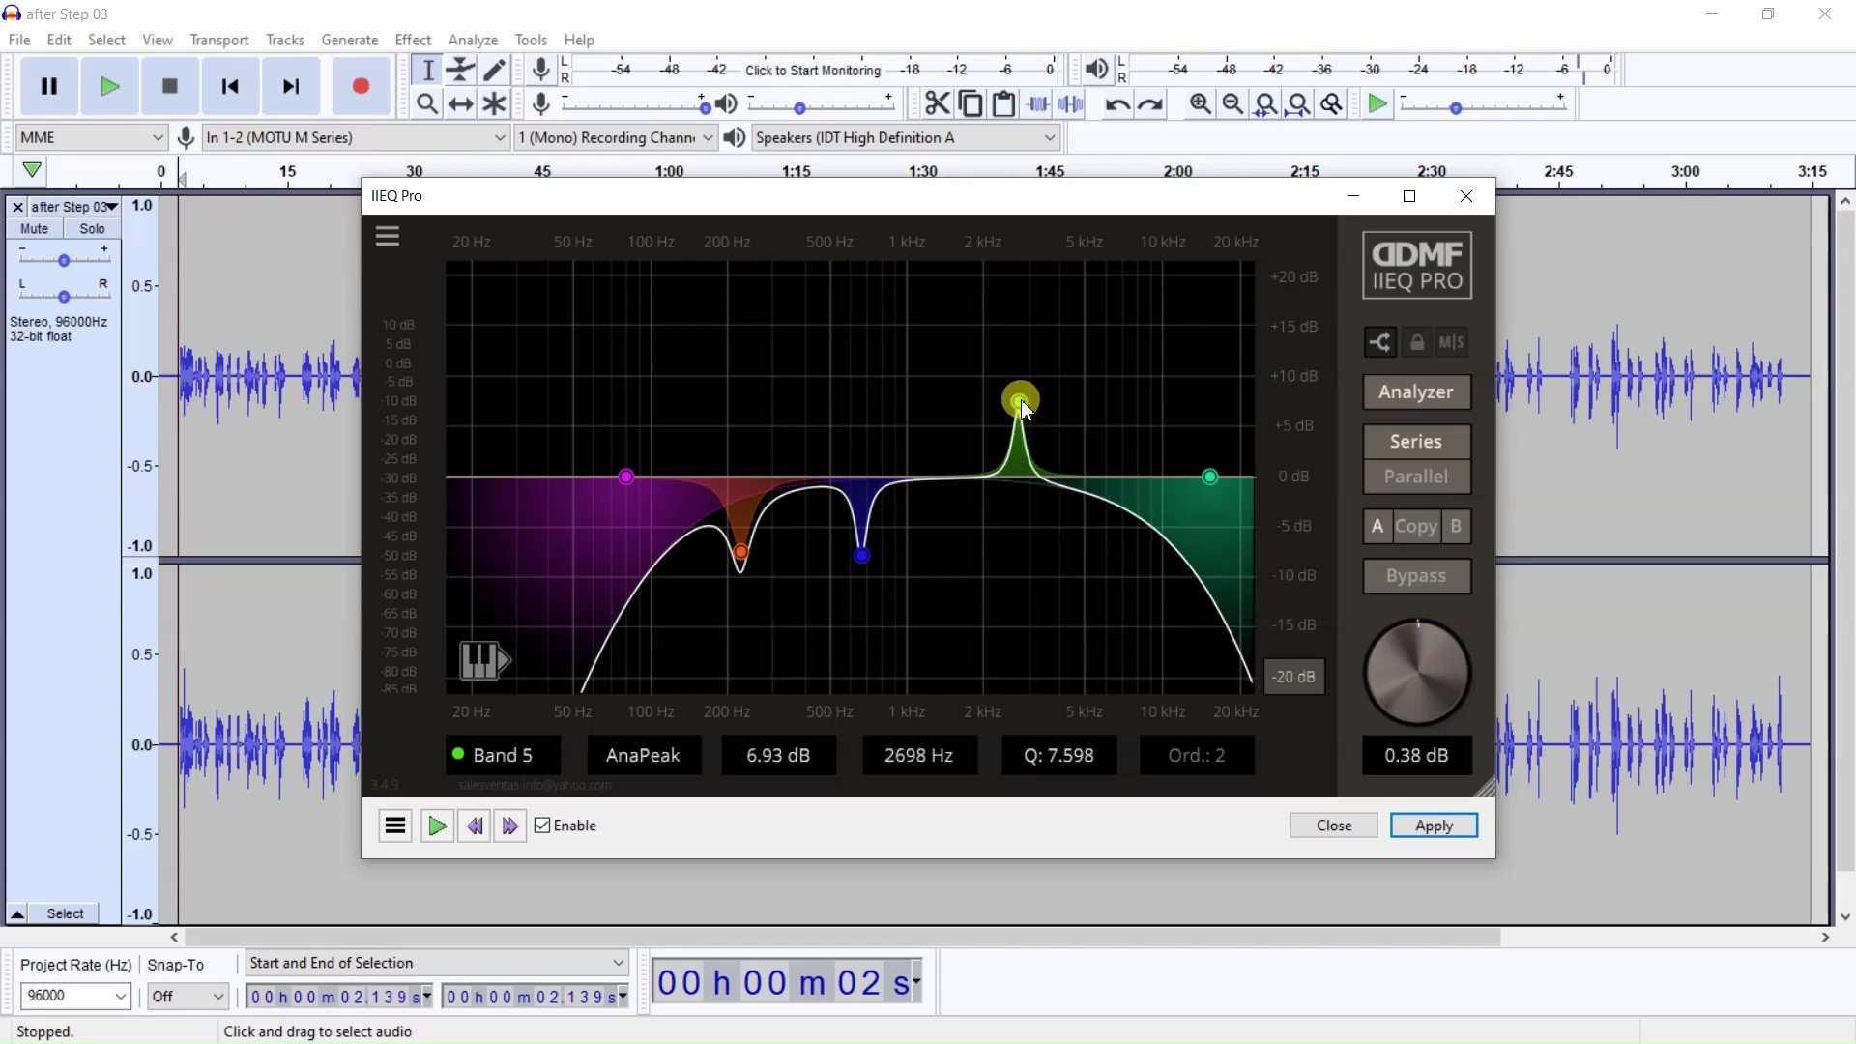
pyautogui.doubleClick(1023, 402)
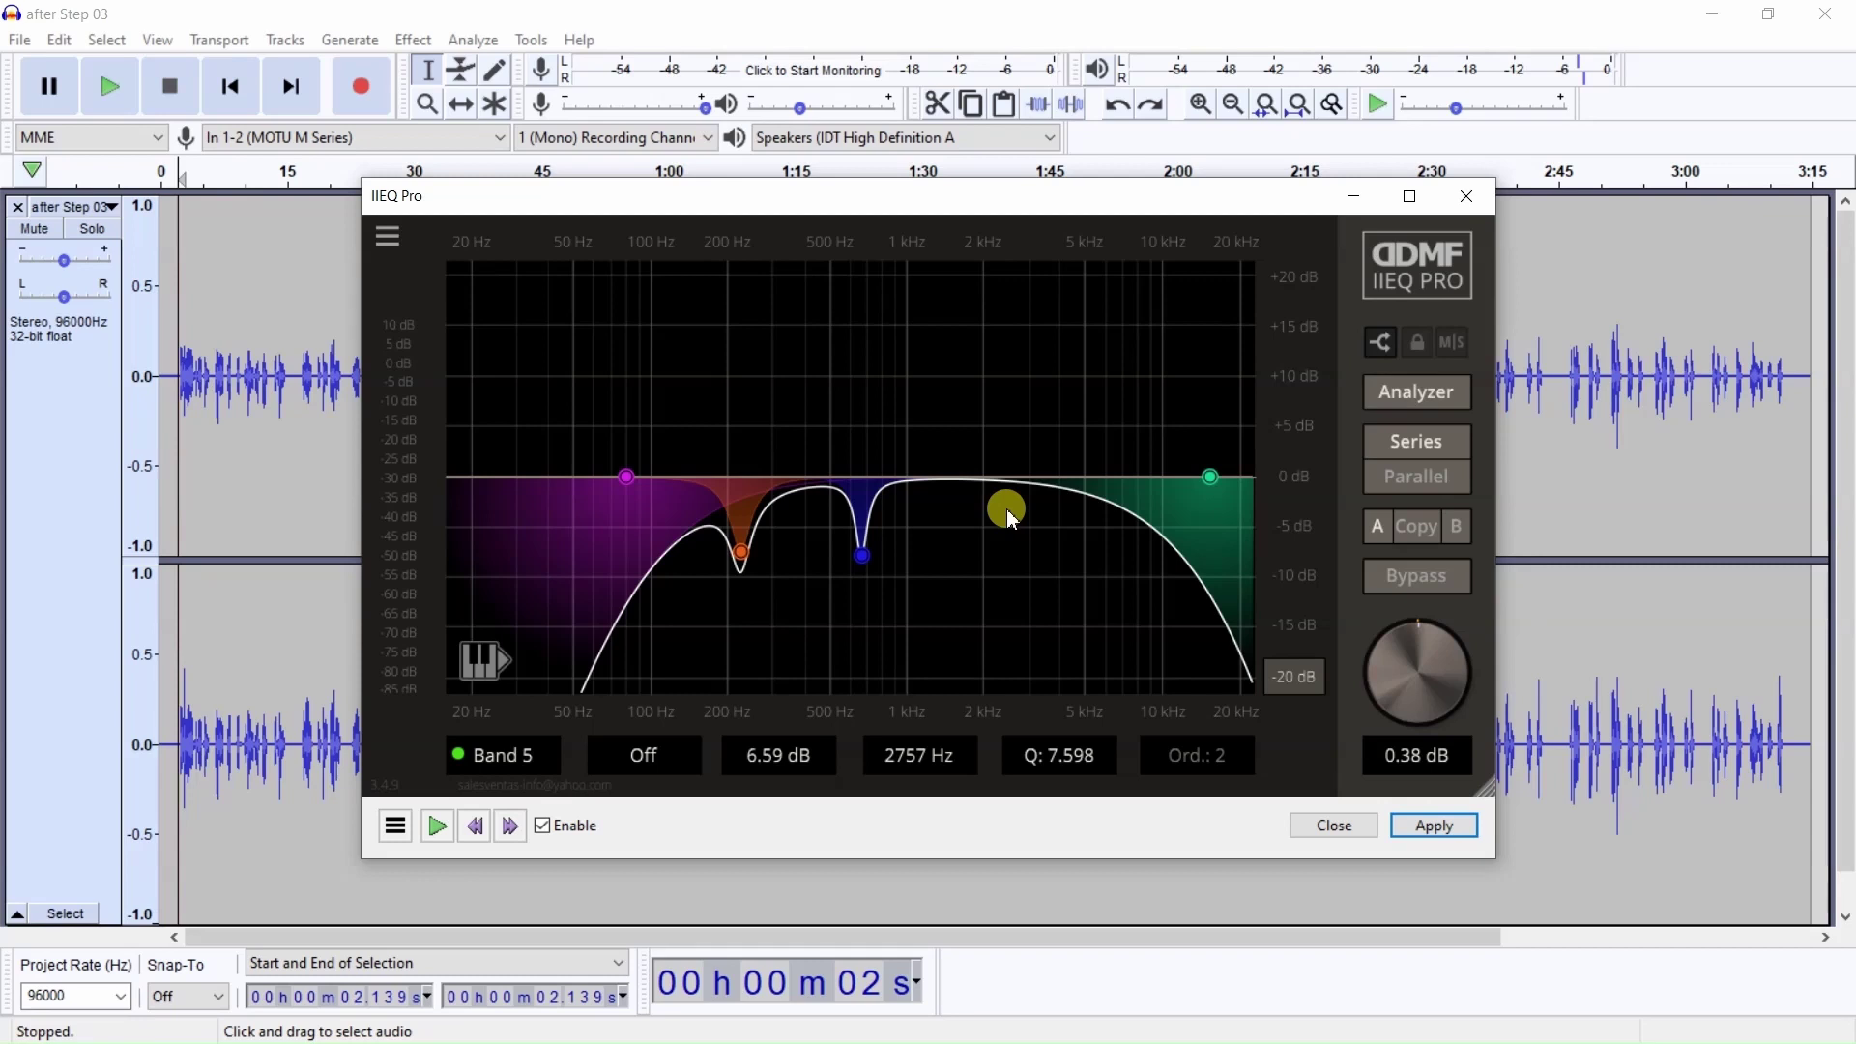
pyautogui.doubleClick(1069, 472)
pyautogui.moveTo(1069, 473); pyautogui.dragTo(1108, 483)
pyautogui.doubleClick(1089, 437)
pyautogui.doubleClick(1106, 482)
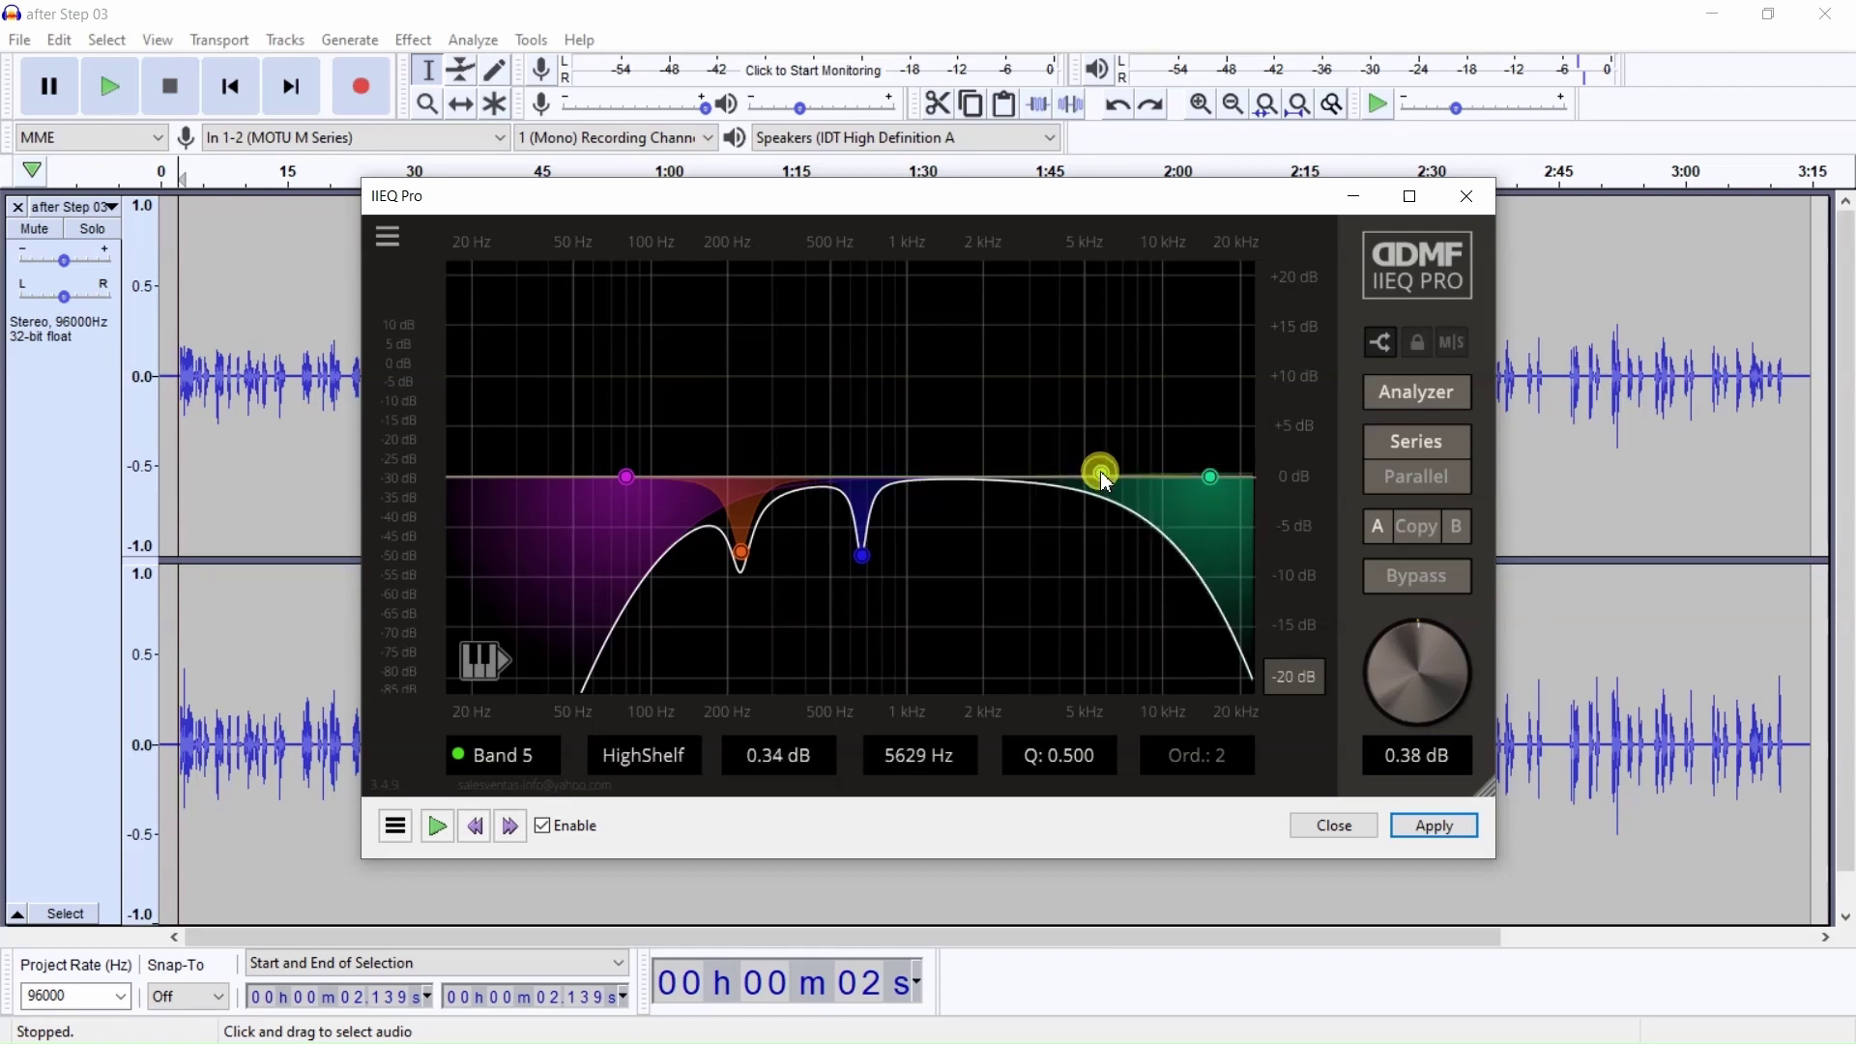
pyautogui.rightClick(1103, 474)
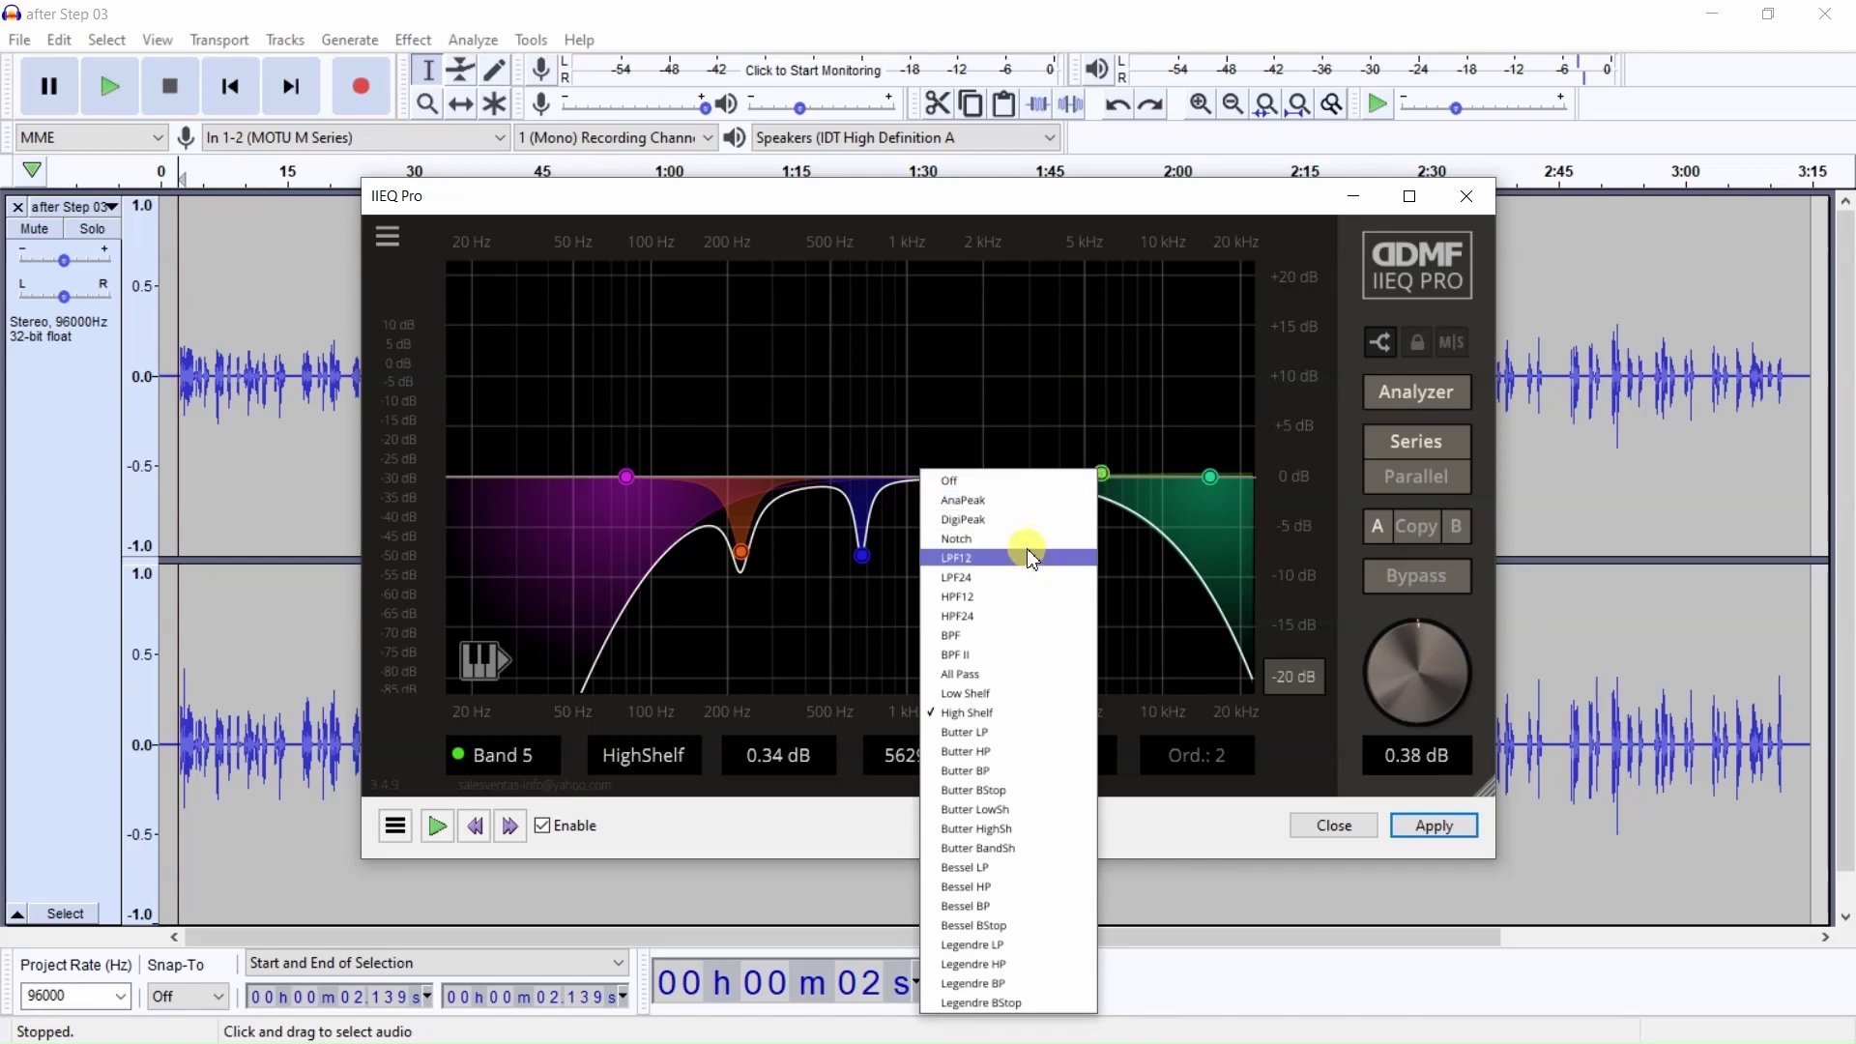
pyautogui.click(996, 712)
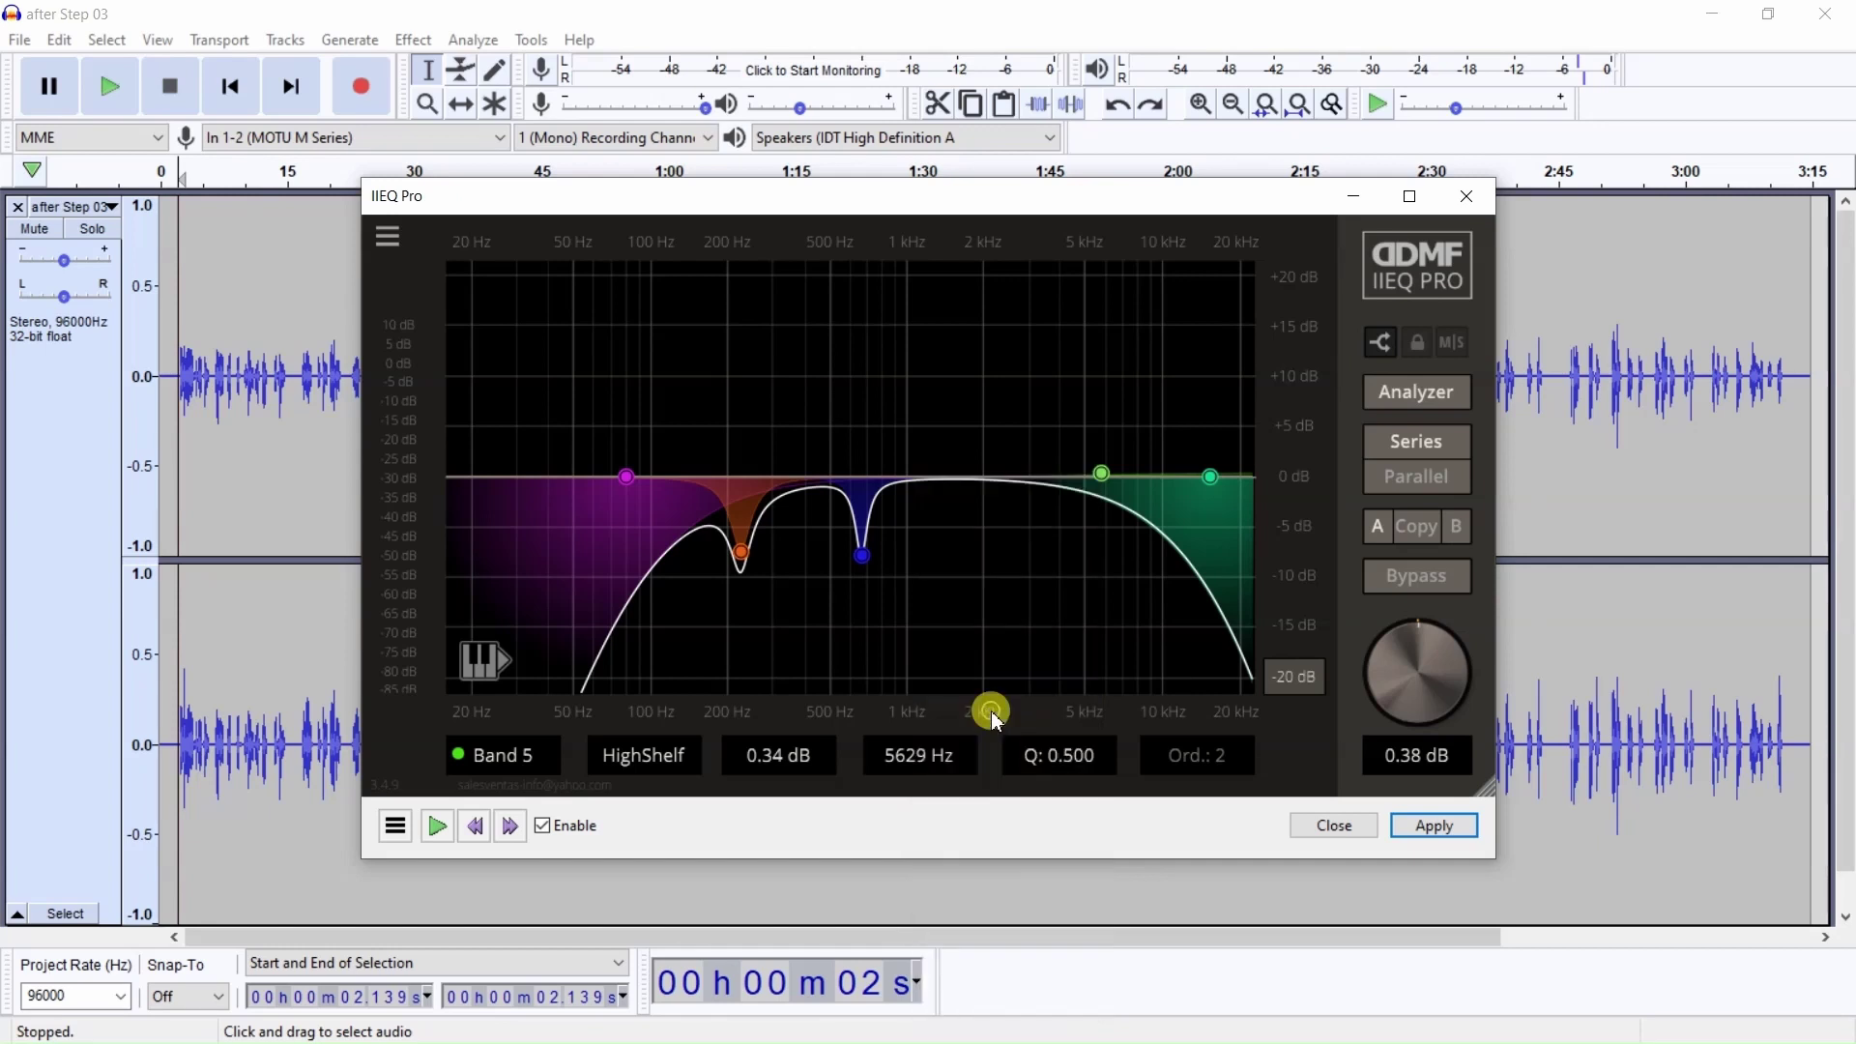
pyautogui.moveTo(1100, 476); pyautogui.dragTo(1055, 441)
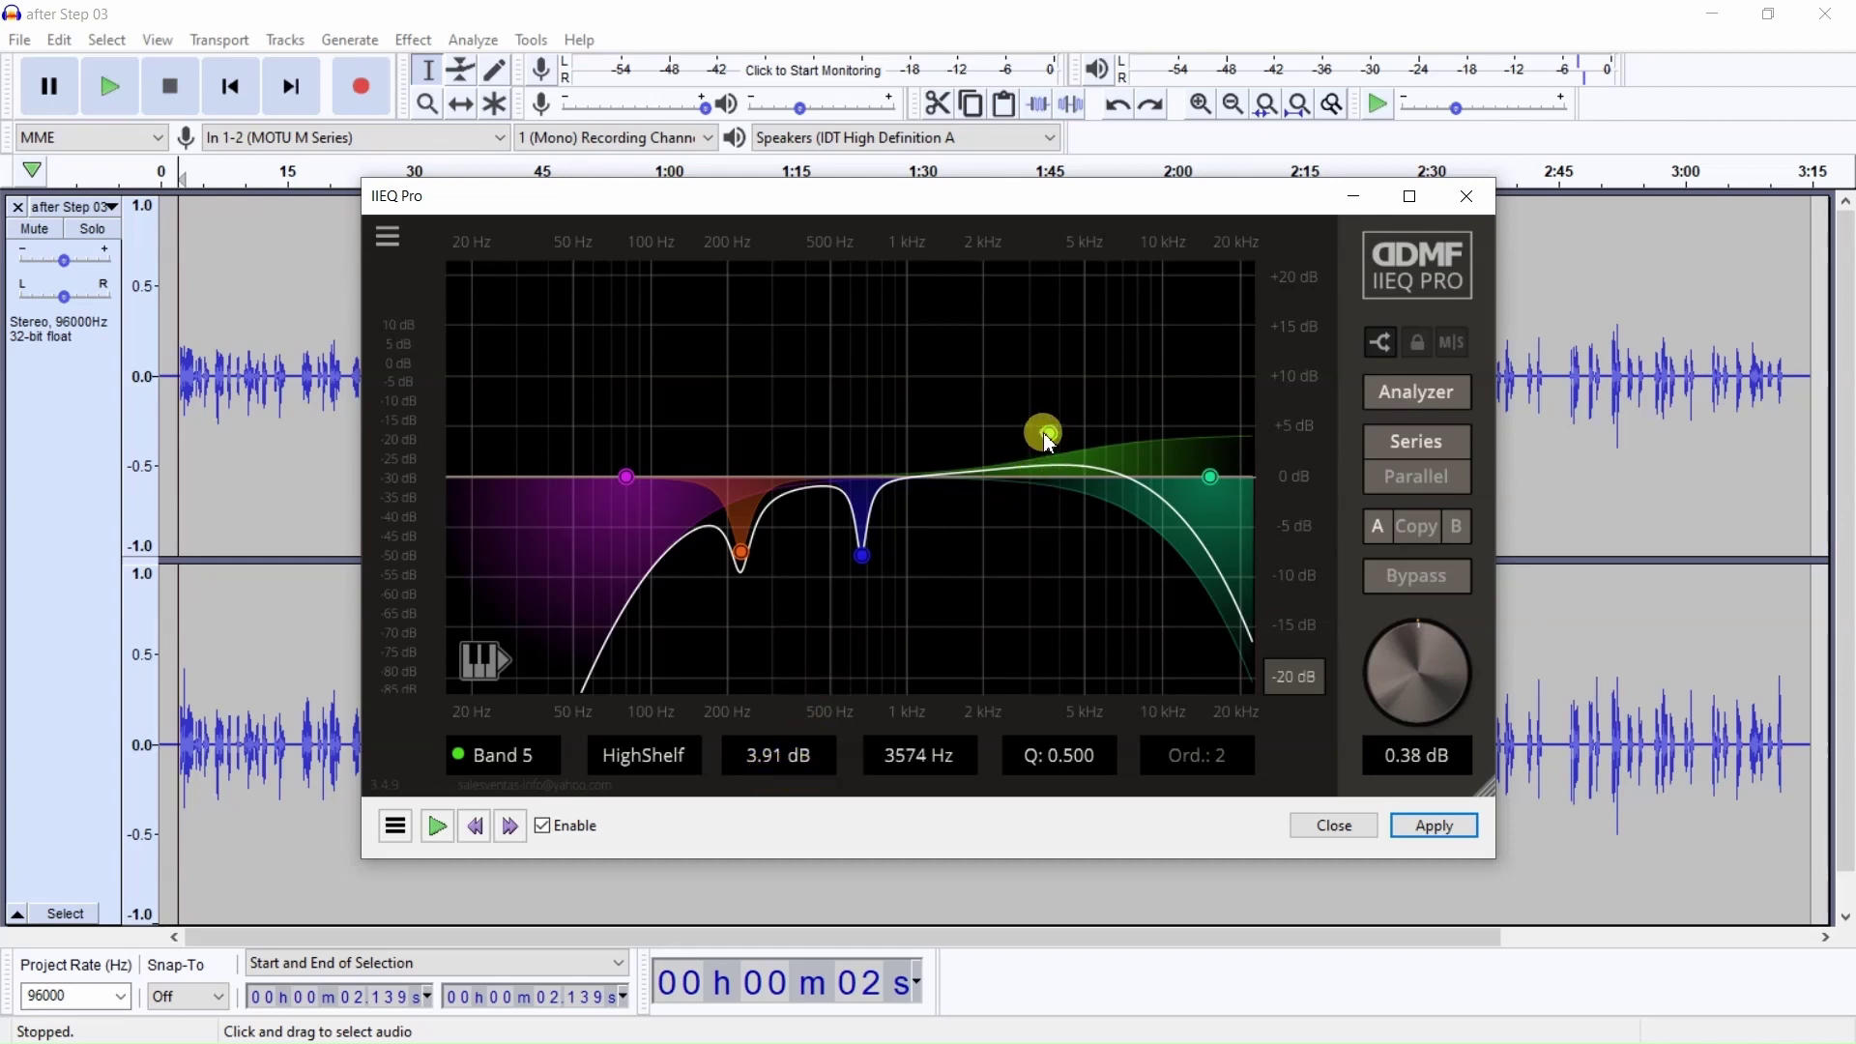
pyautogui.moveTo(1050, 442)
pyautogui.mouseDown()
pyautogui.moveTo(1001, 408)
pyautogui.moveTo(979, 432)
pyautogui.moveTo(1066, 422)
pyautogui.moveTo(1065, 444)
pyautogui.moveTo(1028, 376)
pyautogui.moveTo(1045, 467)
pyautogui.moveTo(1031, 431)
pyautogui.mouseUp()
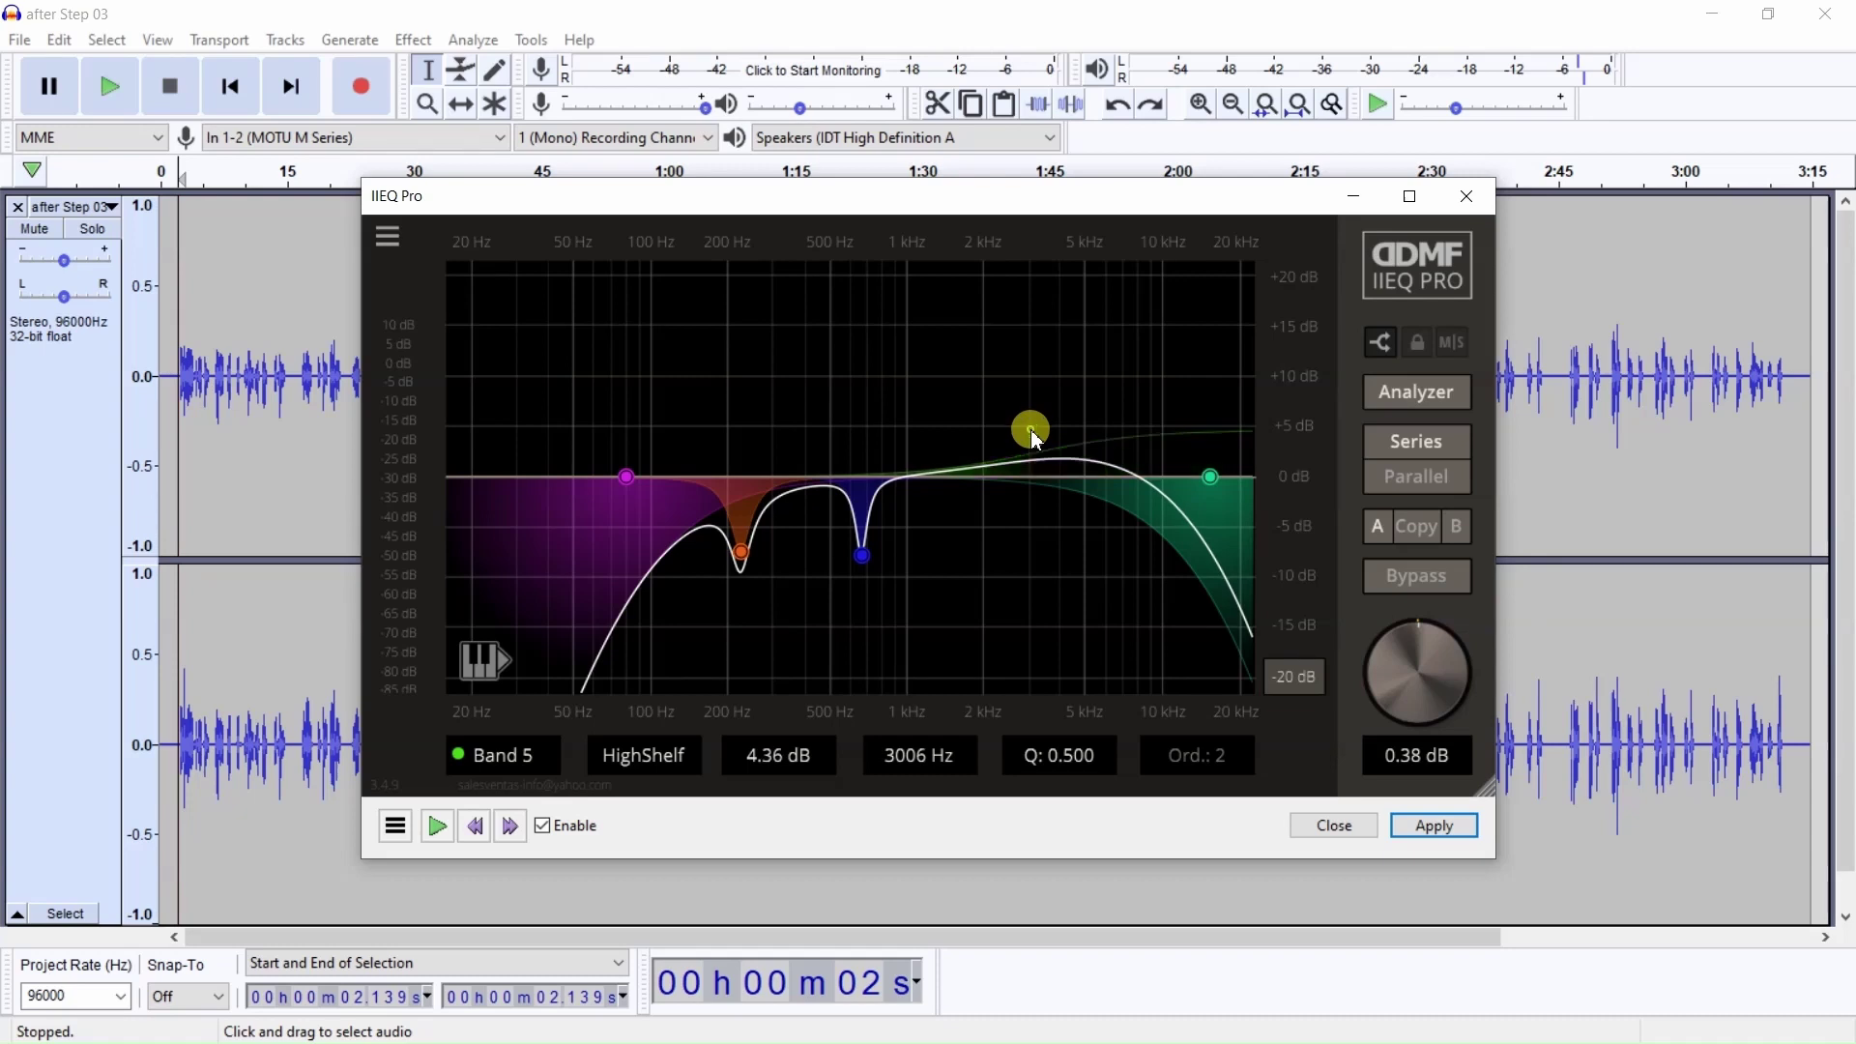
pyautogui.scroll(-1, 1030, 429)
pyautogui.moveTo(1031, 429); pyautogui.dragTo(1090, 438)
pyautogui.scroll(-1, 1030, 472)
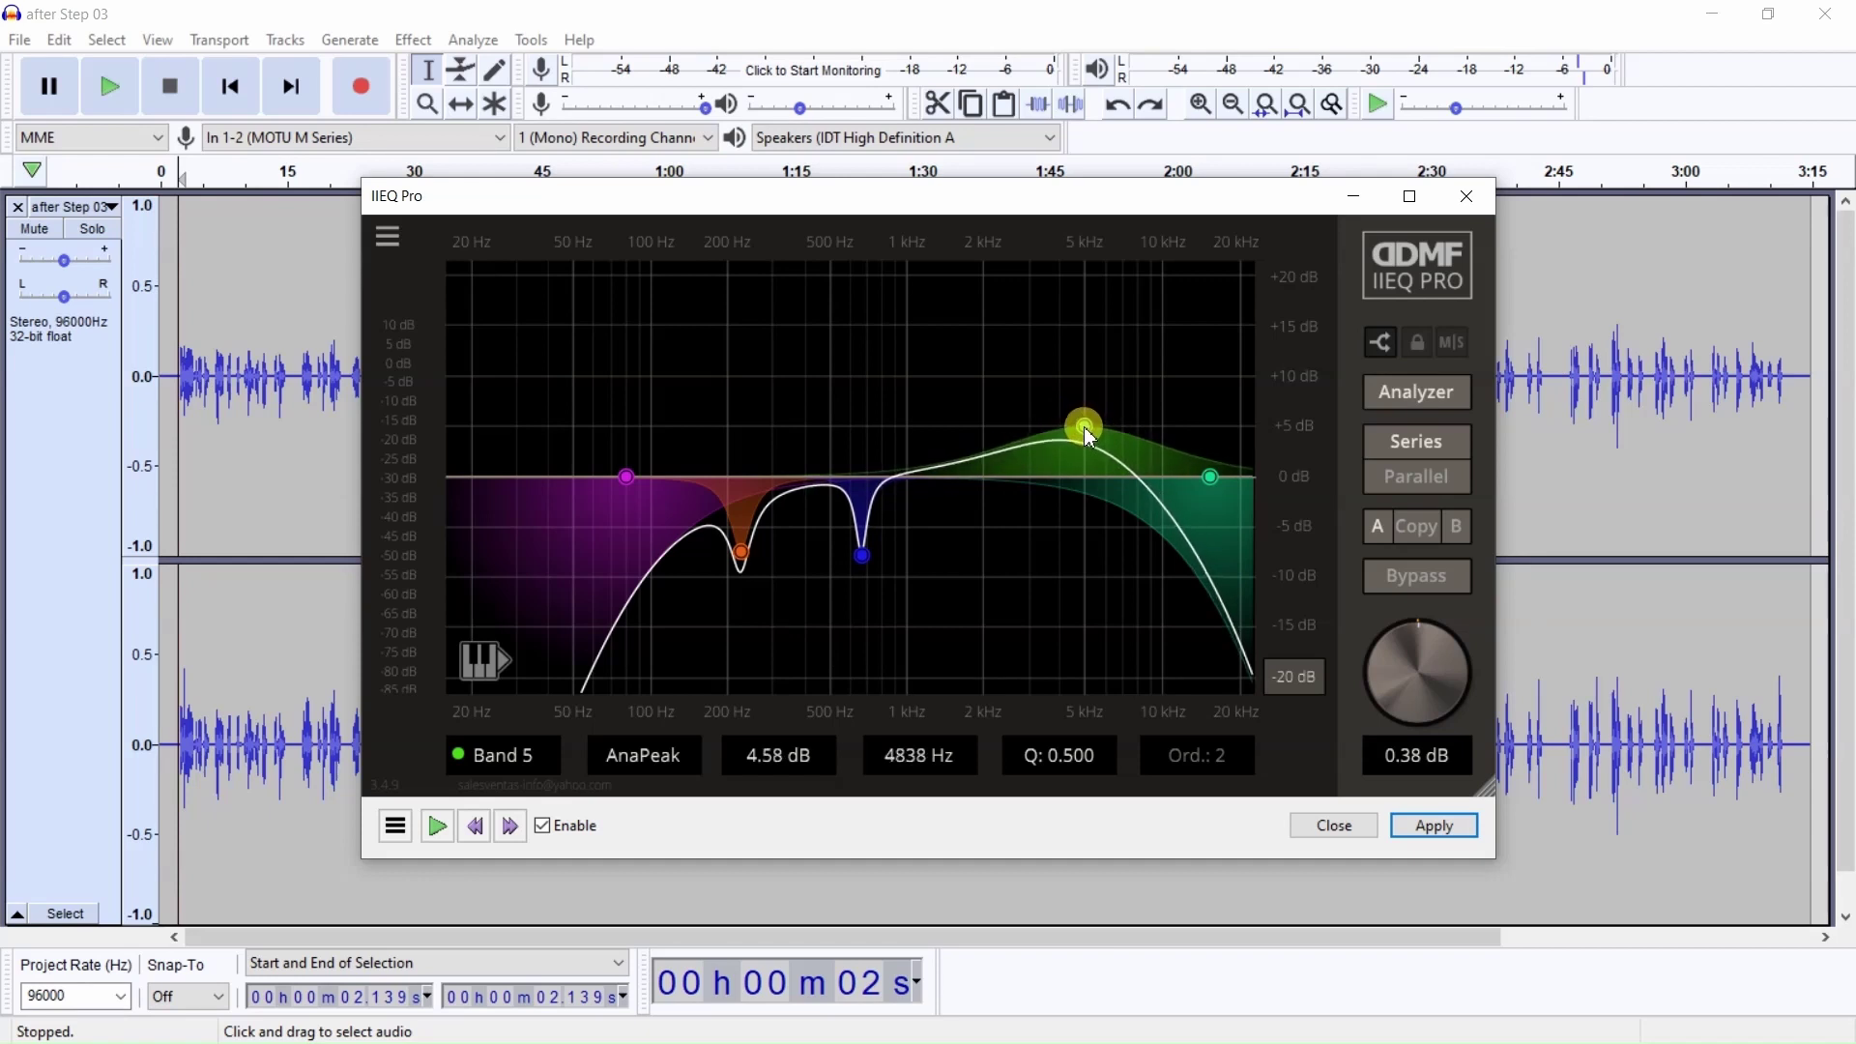
pyautogui.doubleClick(1084, 427)
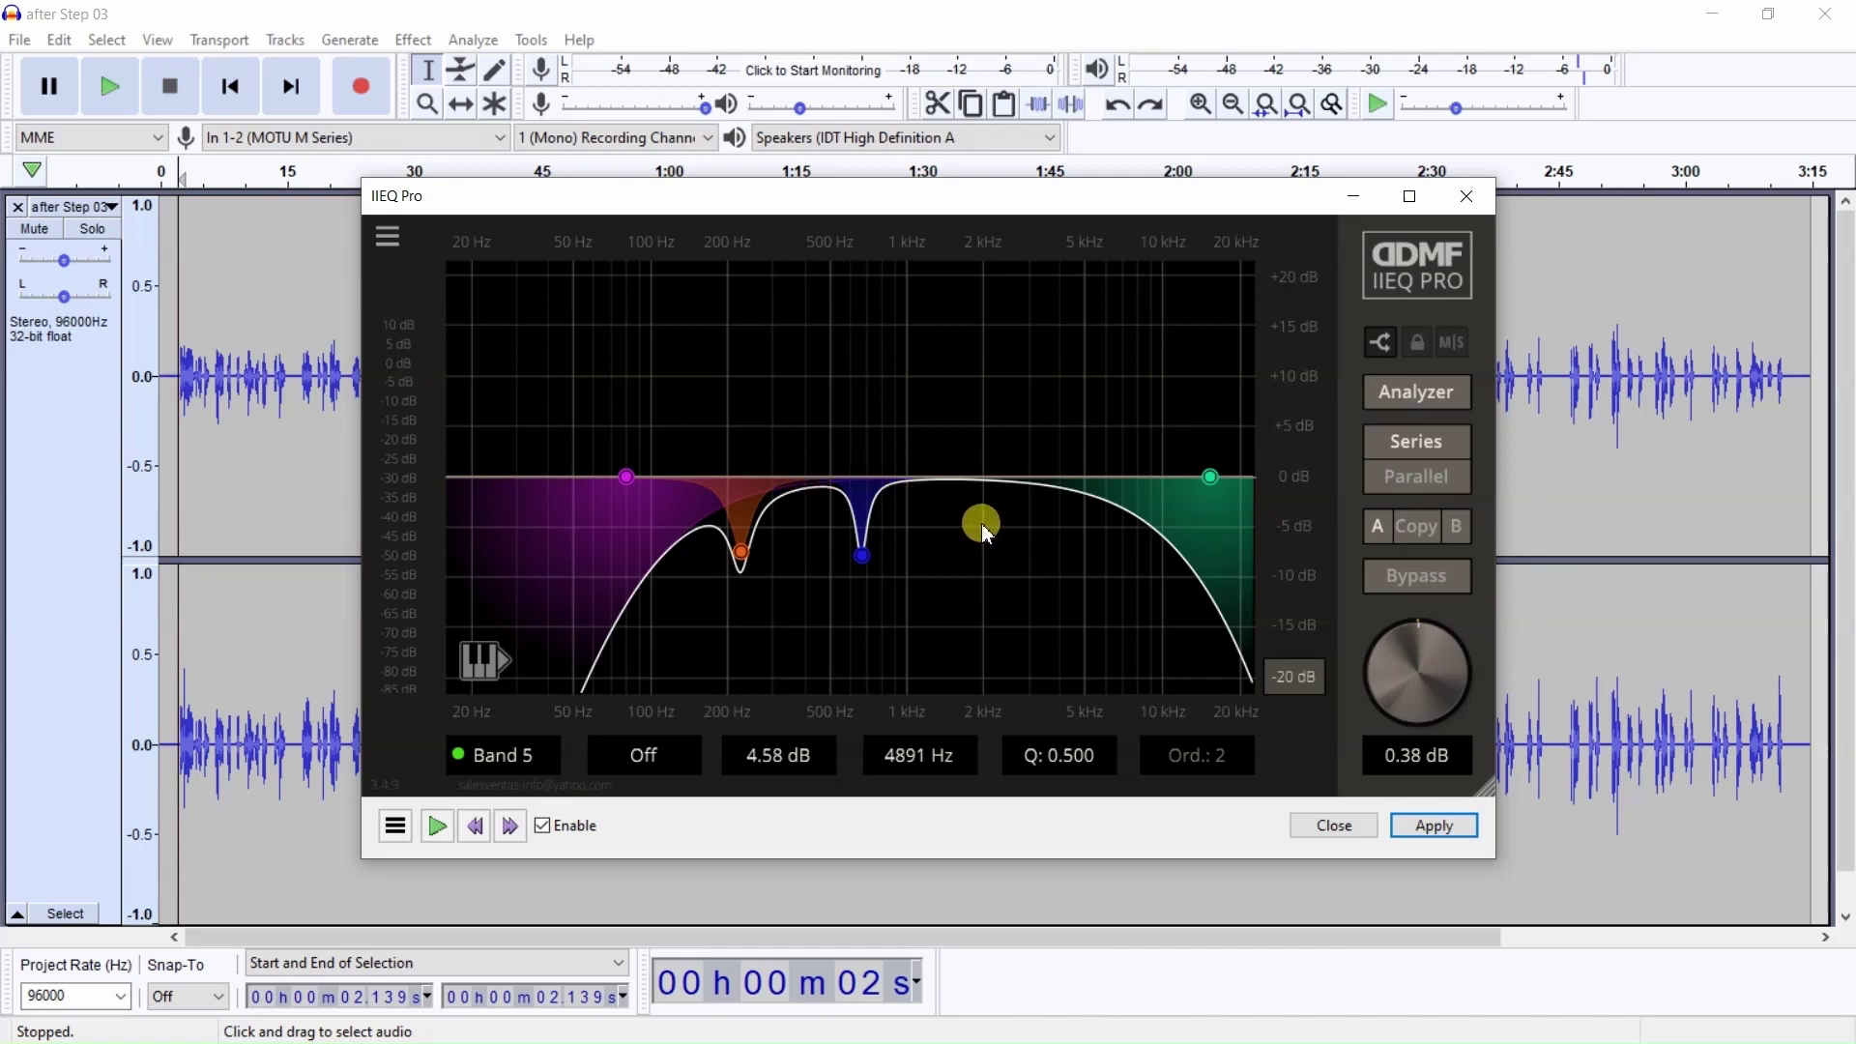
pyautogui.doubleClick(472, 474)
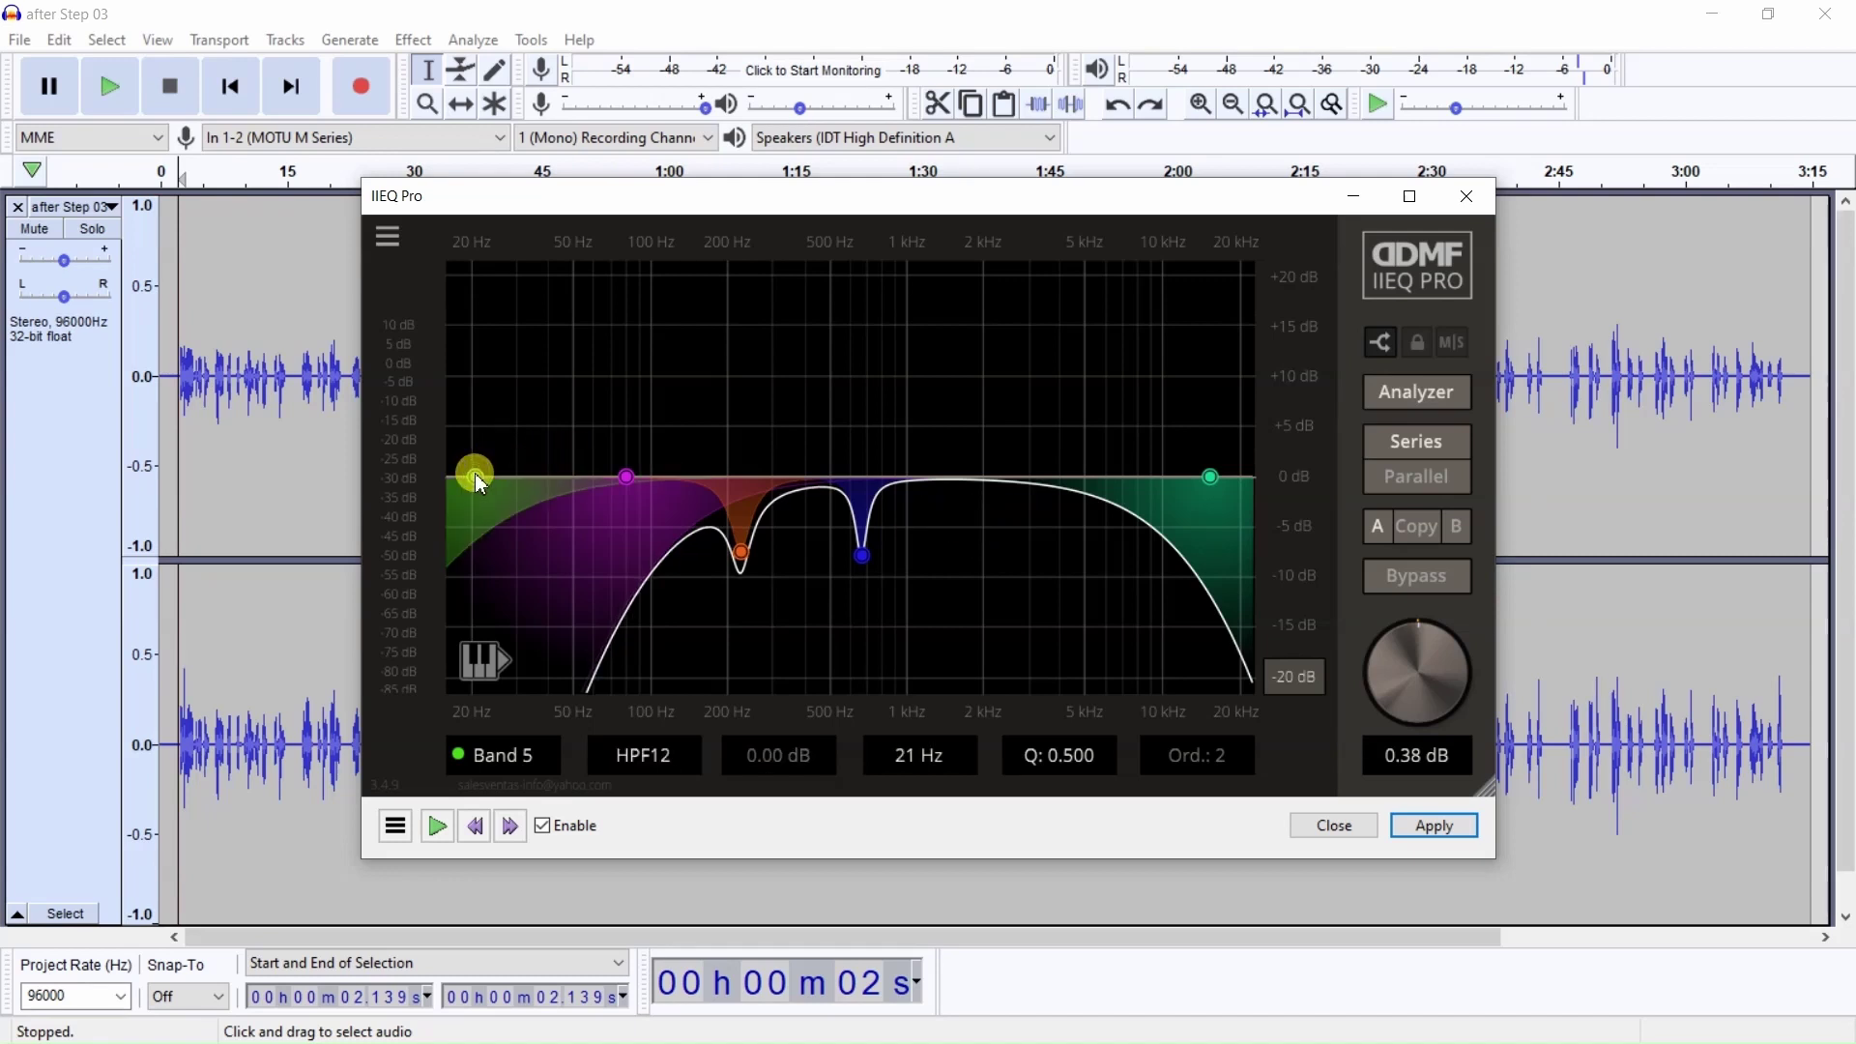
pyautogui.rightClick(473, 473)
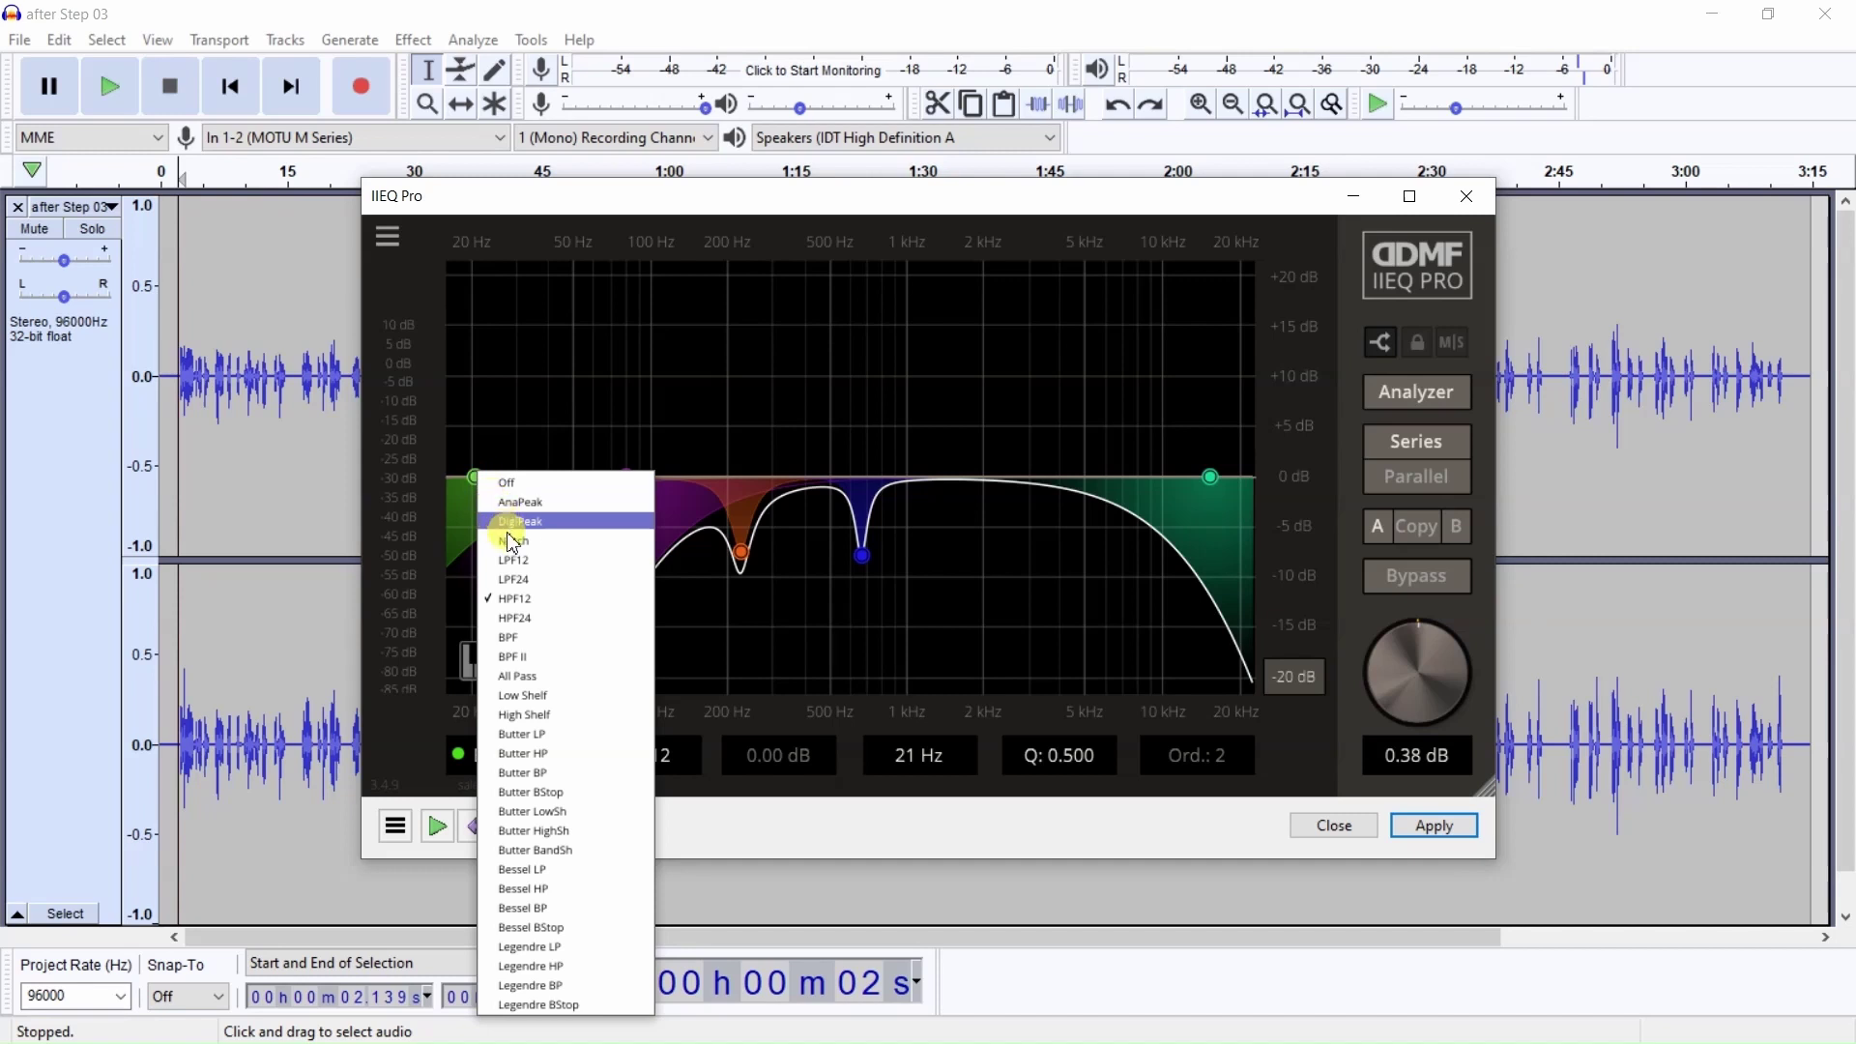
pyautogui.click(559, 696)
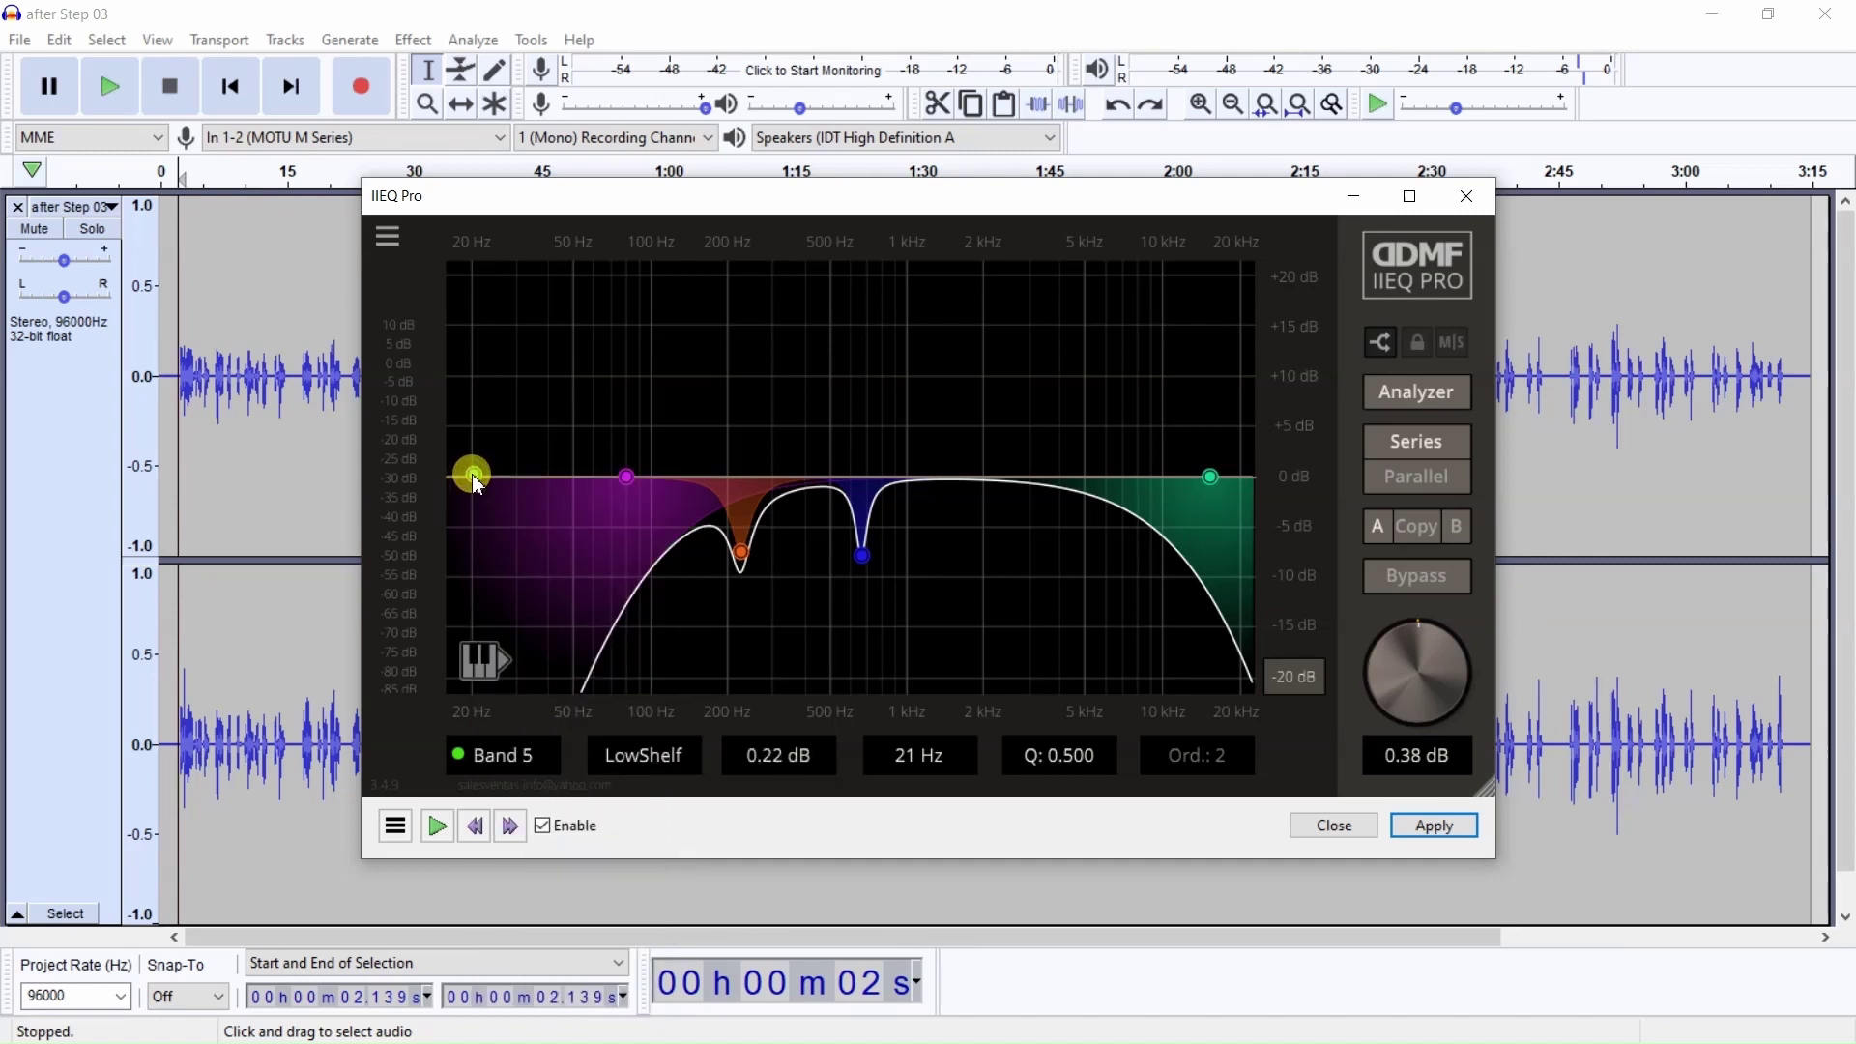
pyautogui.moveTo(476, 479); pyautogui.dragTo(644, 449)
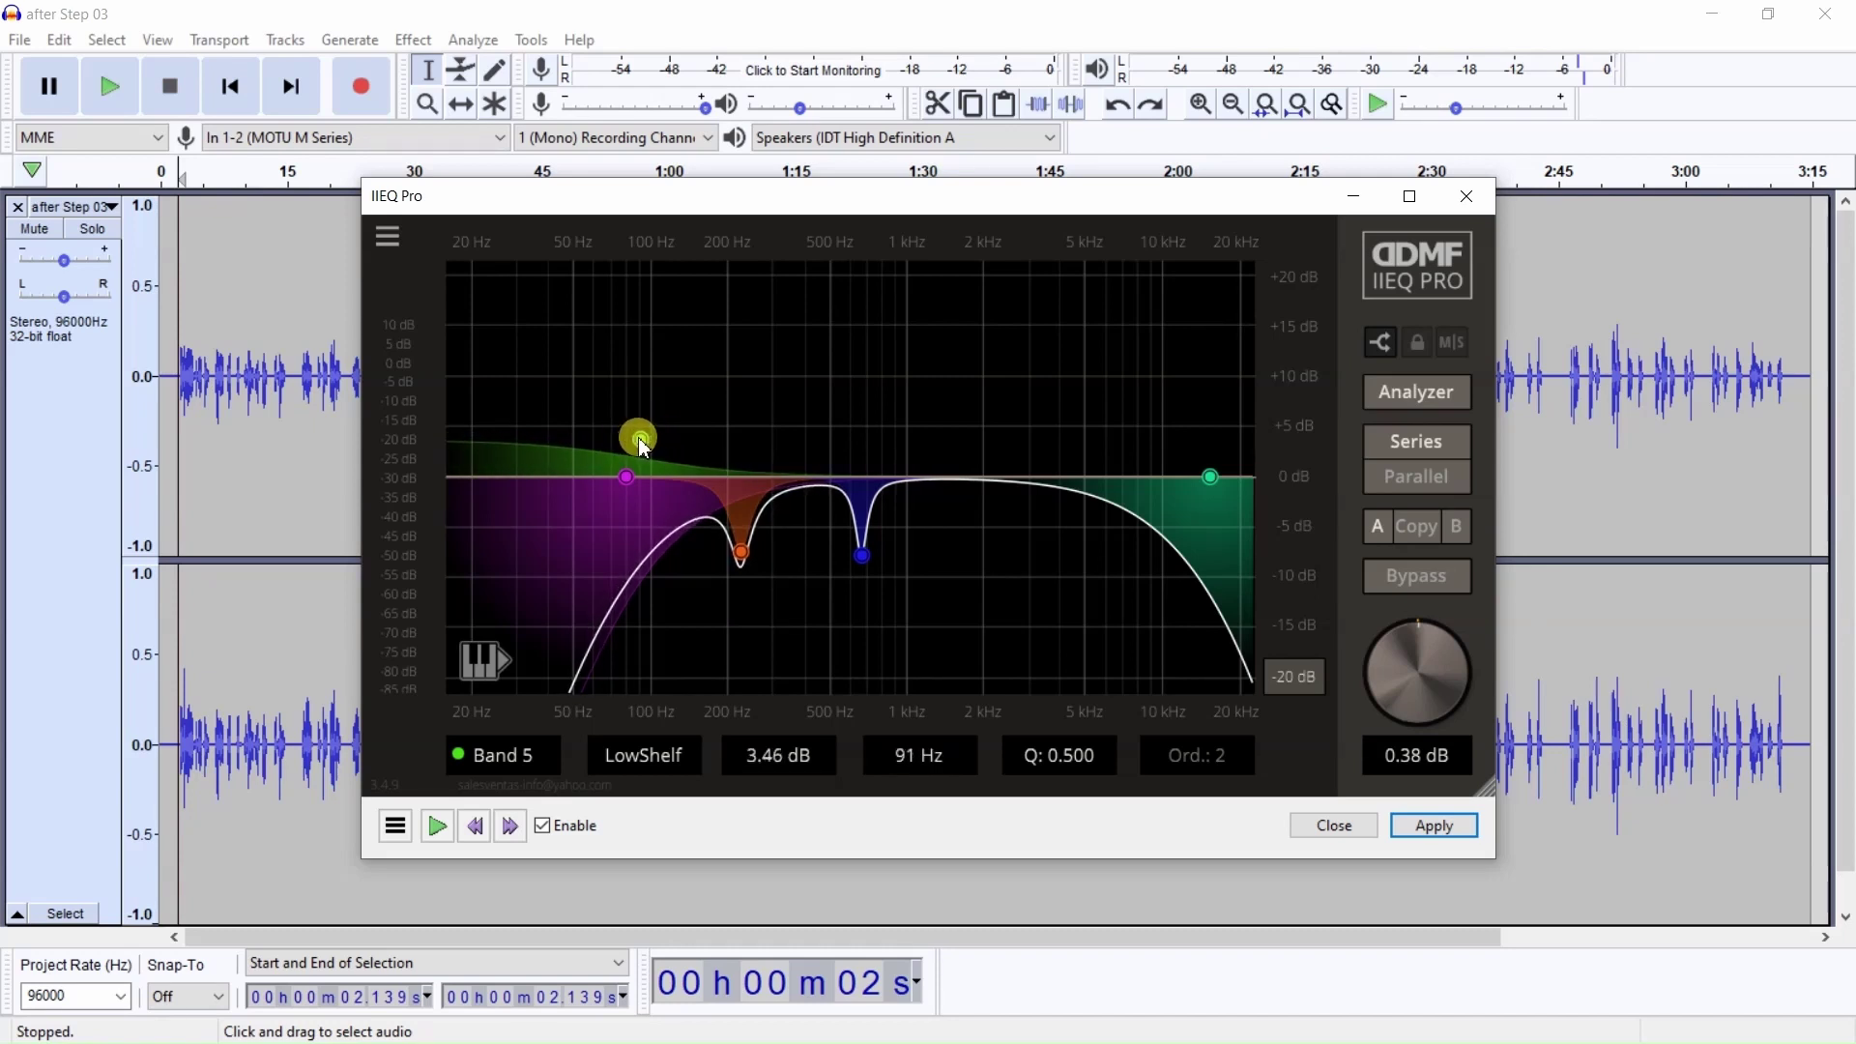
pyautogui.doubleClick(642, 440)
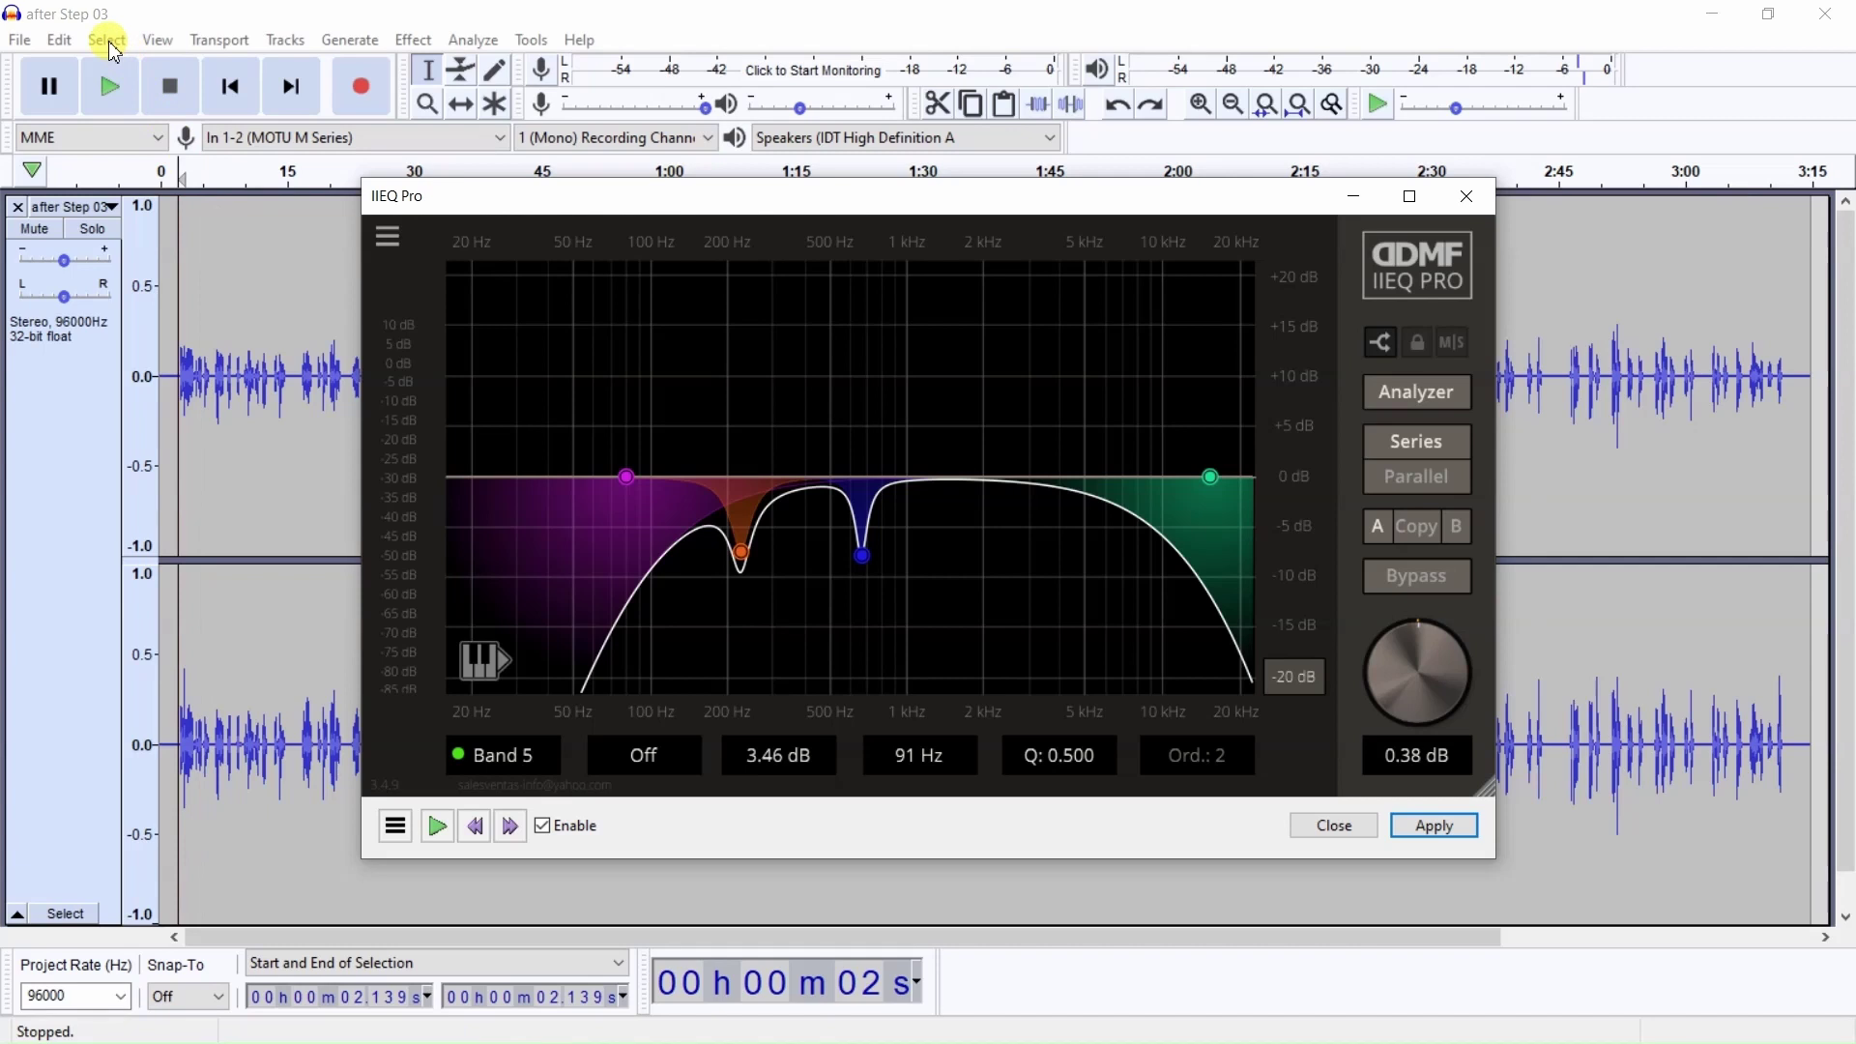
# Select the full recording from 0 s to 3 min 14.791 s via Select > All
pyautogui.click(107, 40)
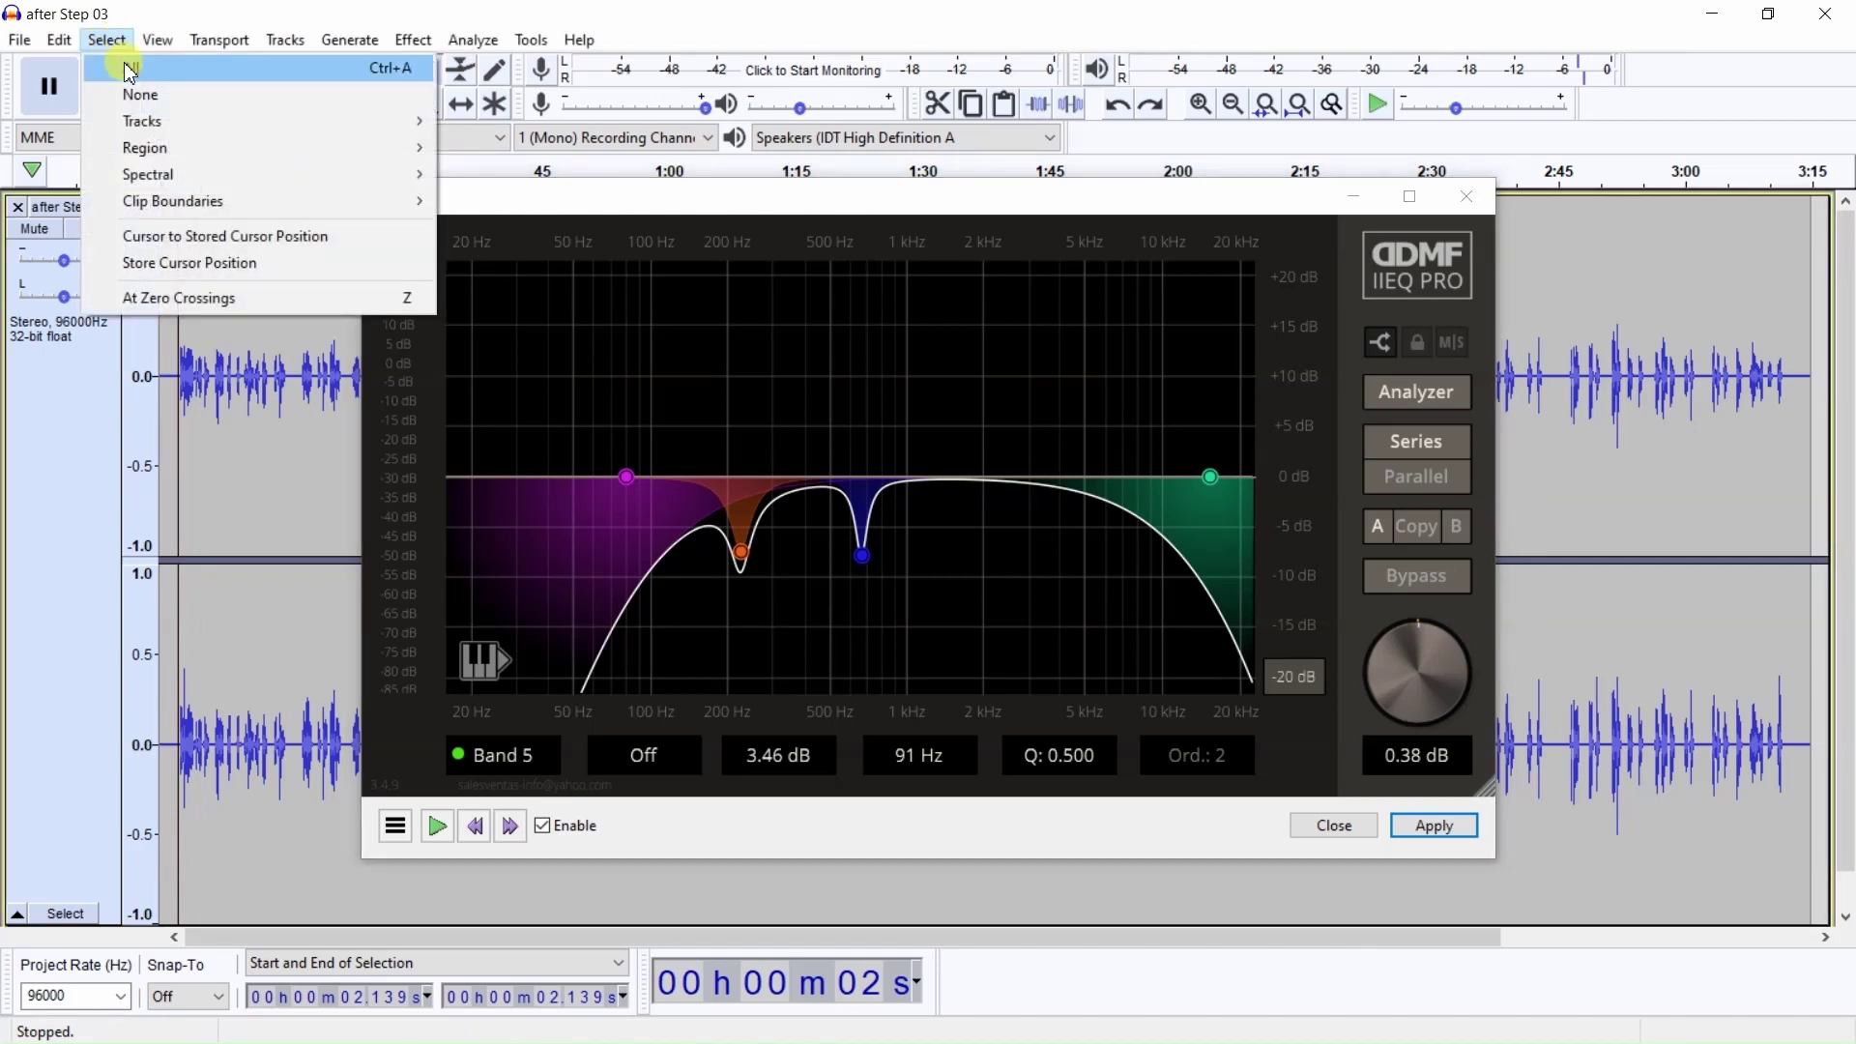
pyautogui.click(129, 73)
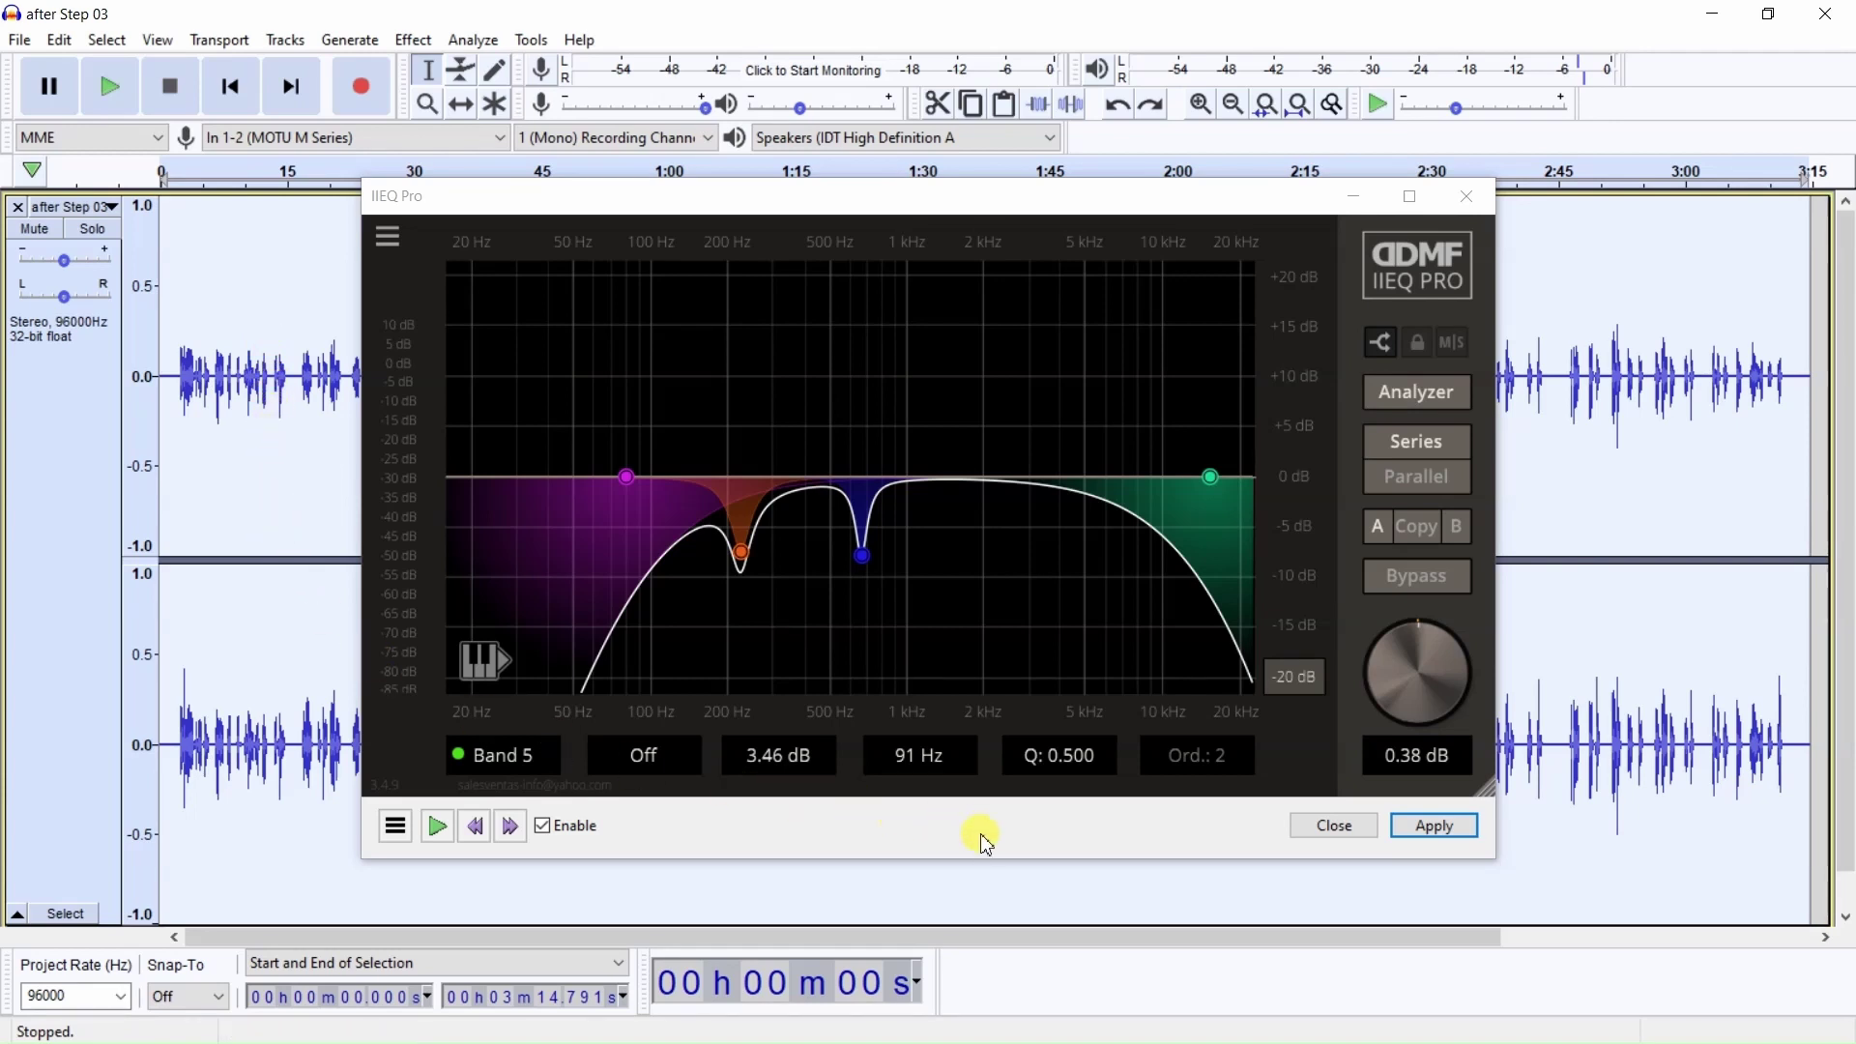
# Apply the IIEQ Pro curve with 80 Hz HPF, 15000 Hz LPF and 224/661 Hz cuts
pyautogui.click(1438, 828)
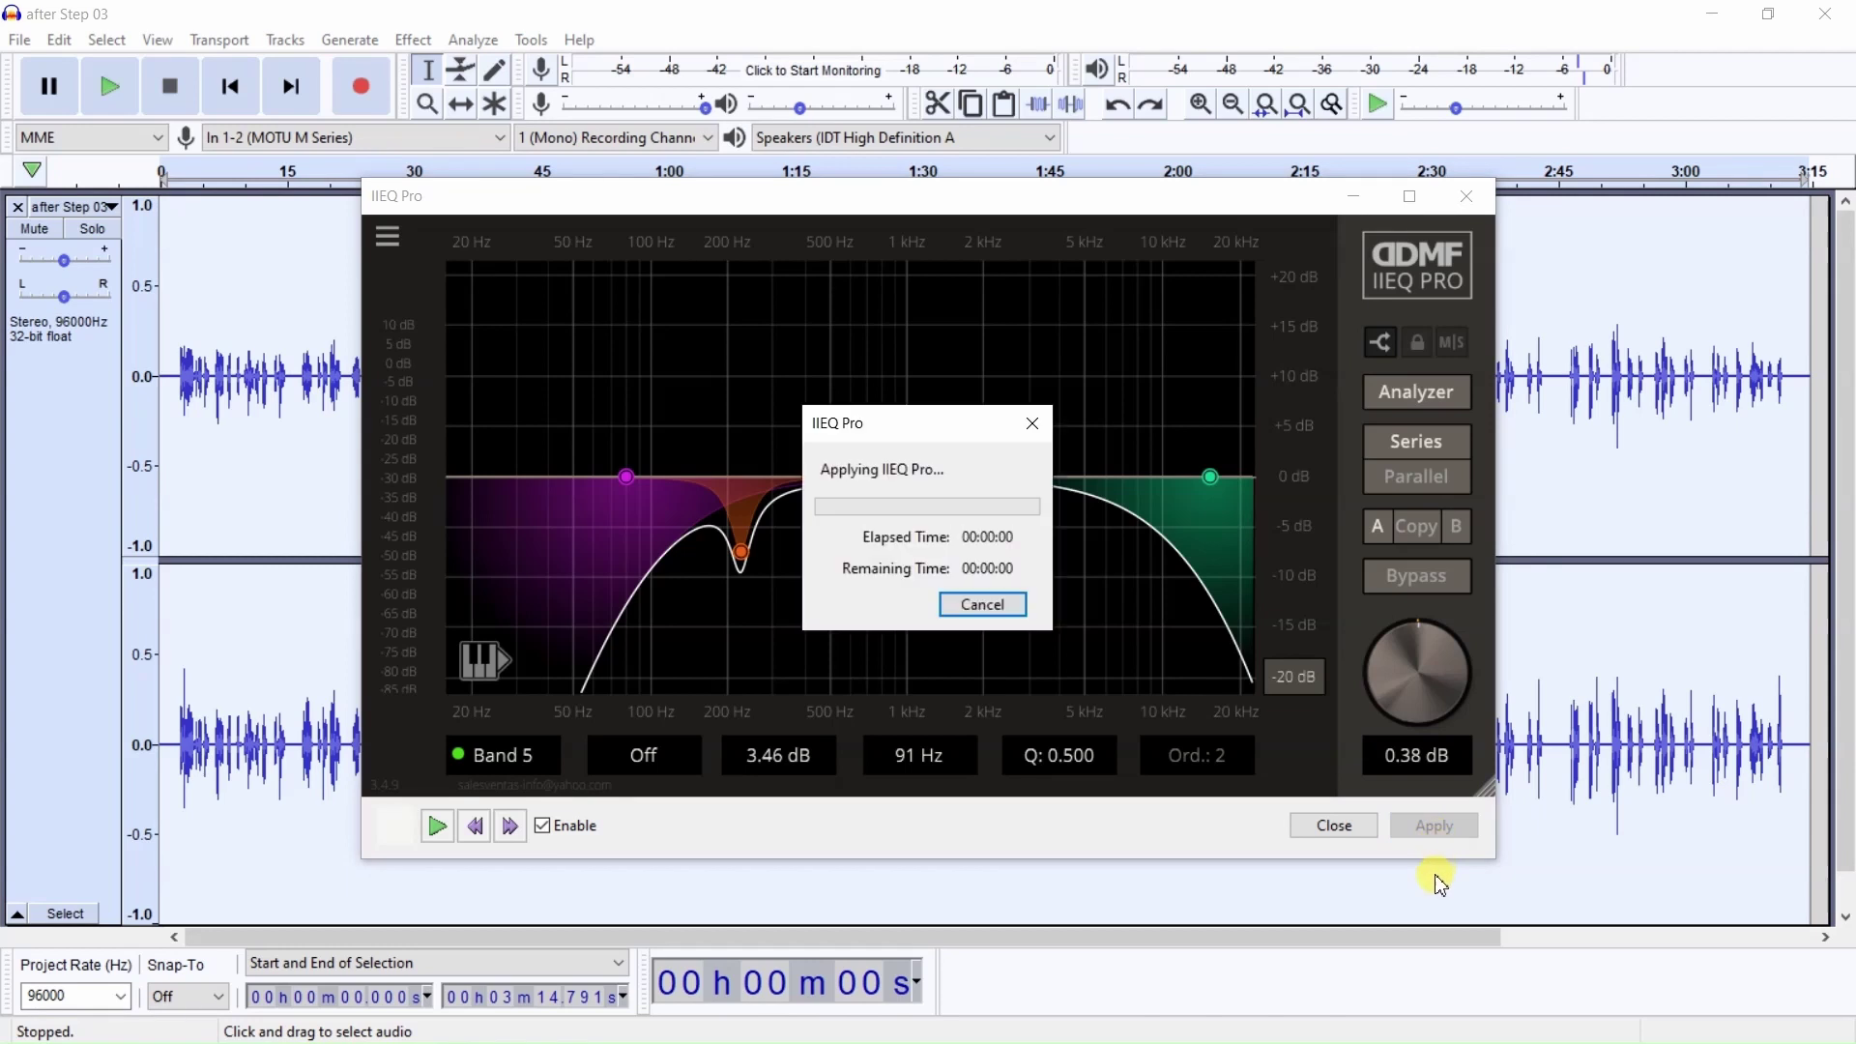